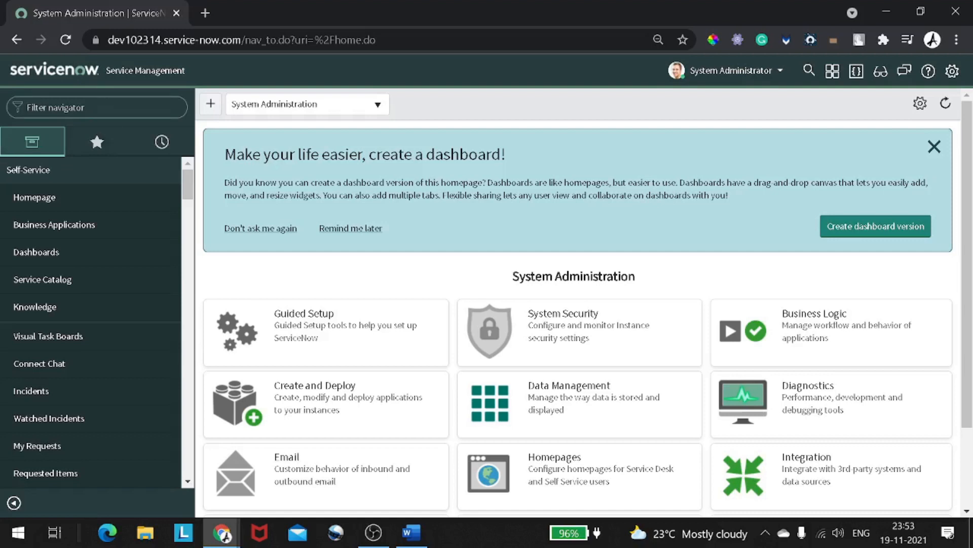
- Filter the navigator to 'user ad' and open the Users module in a new tab
text(user ad)
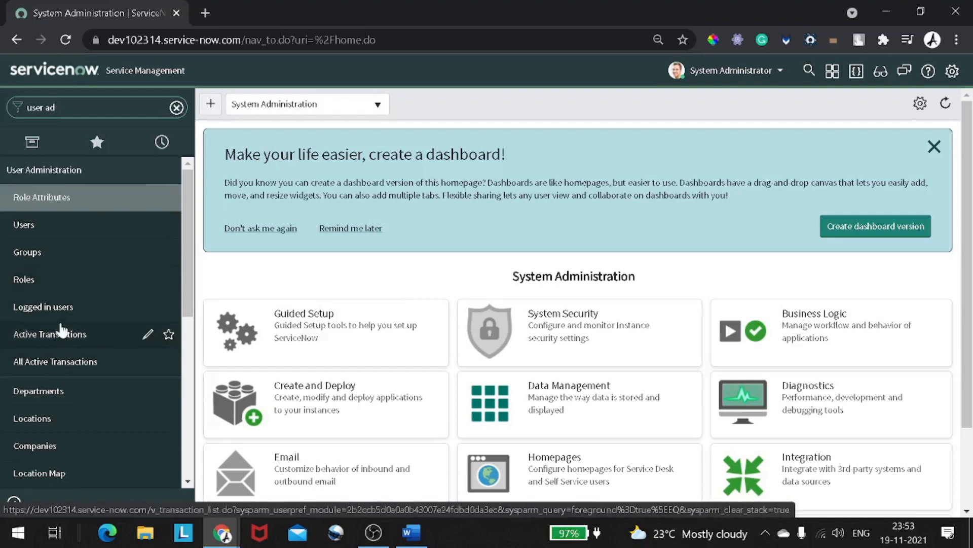
scroll(60, 331, down, 5)
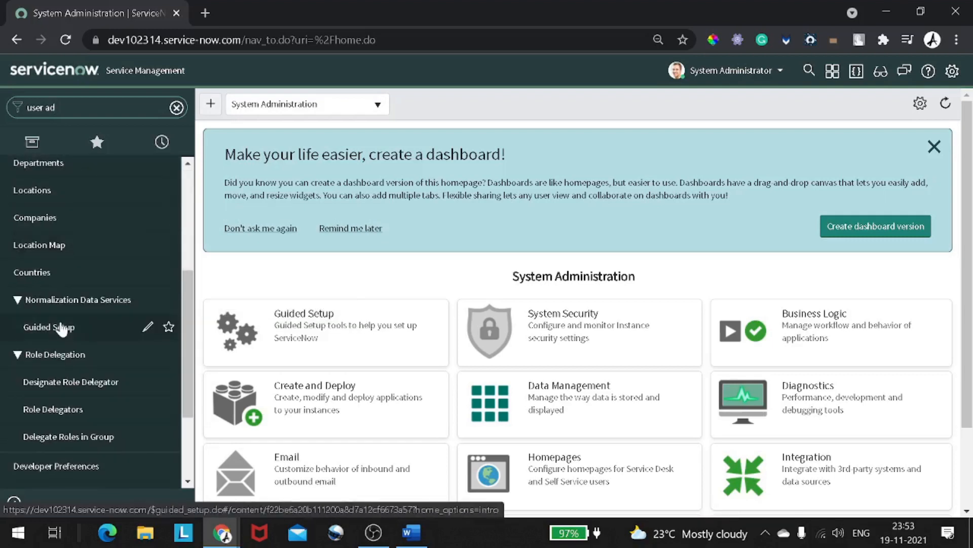
scroll(61, 329, up, 5)
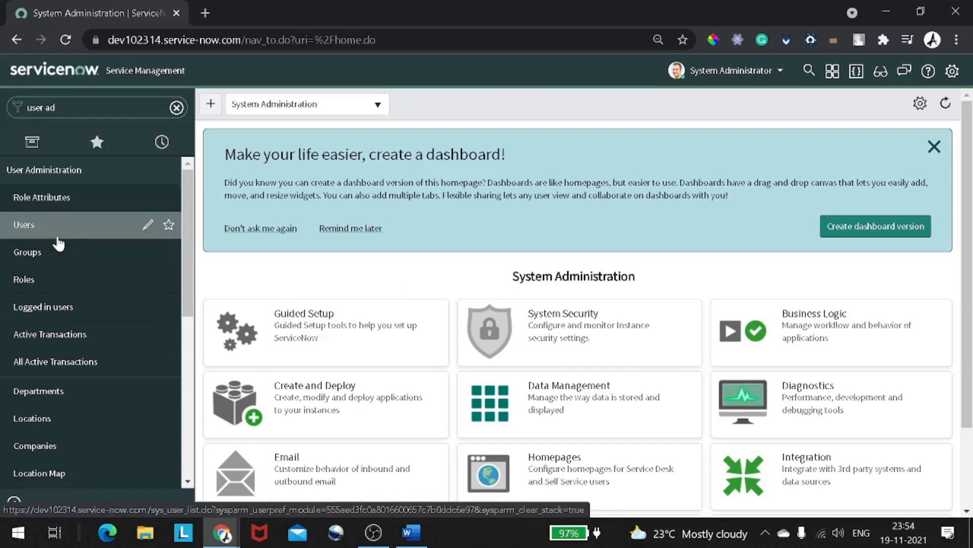
right_click(58, 238)
key(Escape)
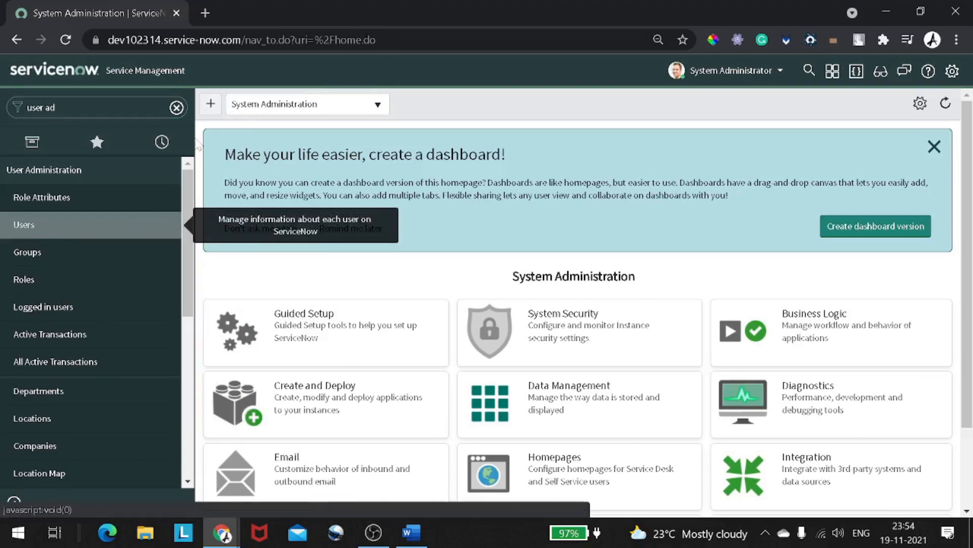
right_click(57, 223)
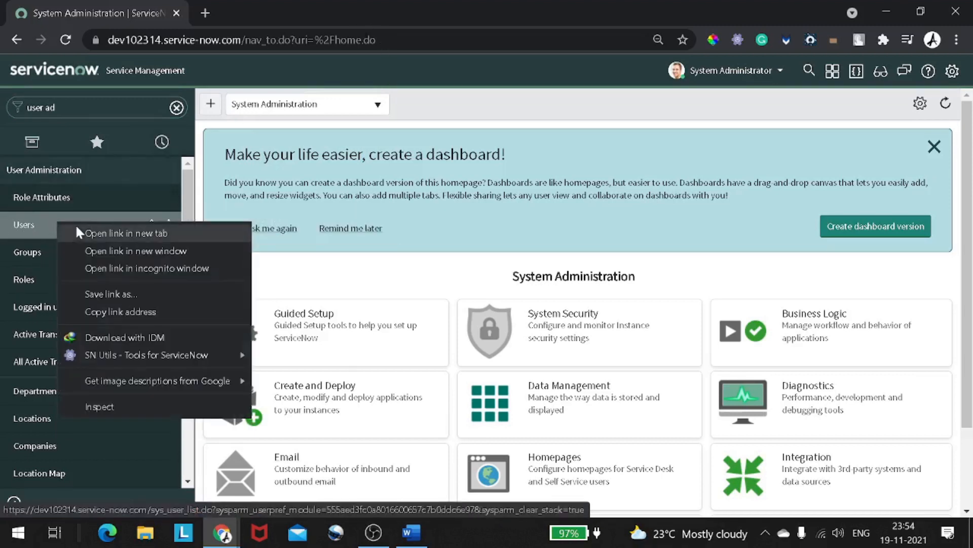
click(89, 233)
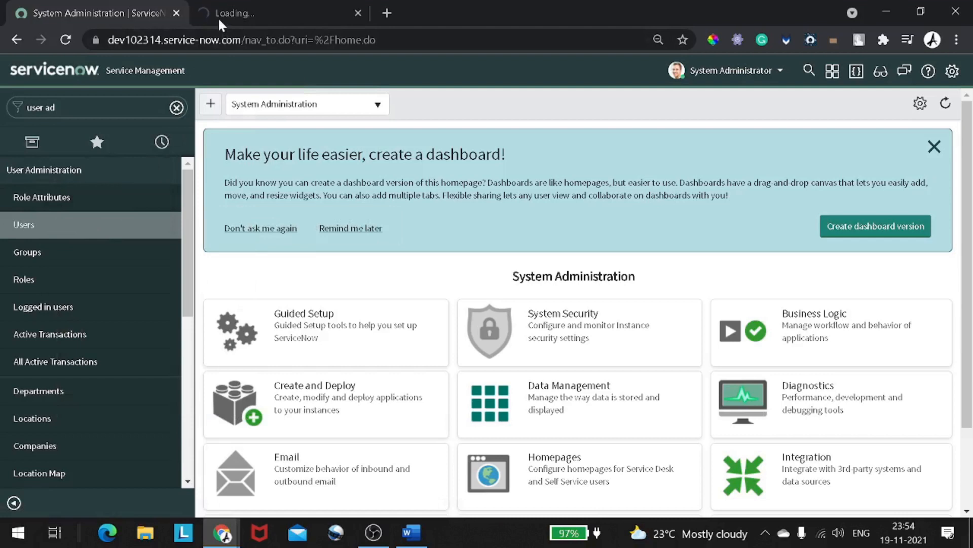
- Switch to the Users tab and review the list column settings without changing them
click(218, 14)
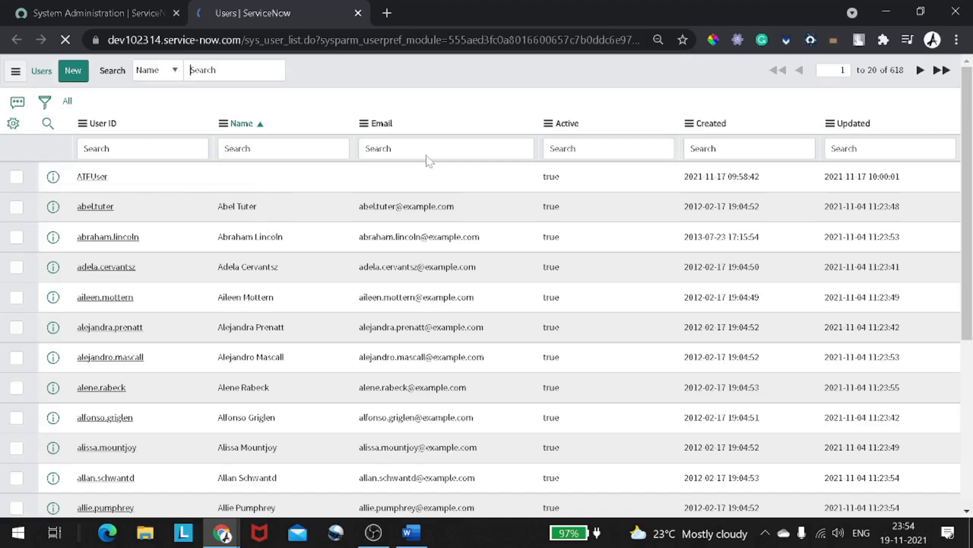
click(13, 125)
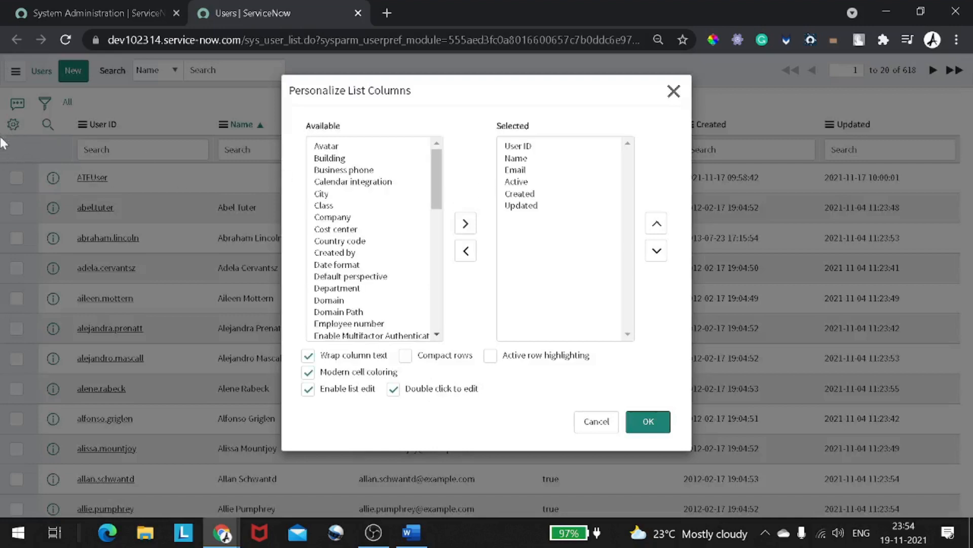
scroll(346, 182, down, 3)
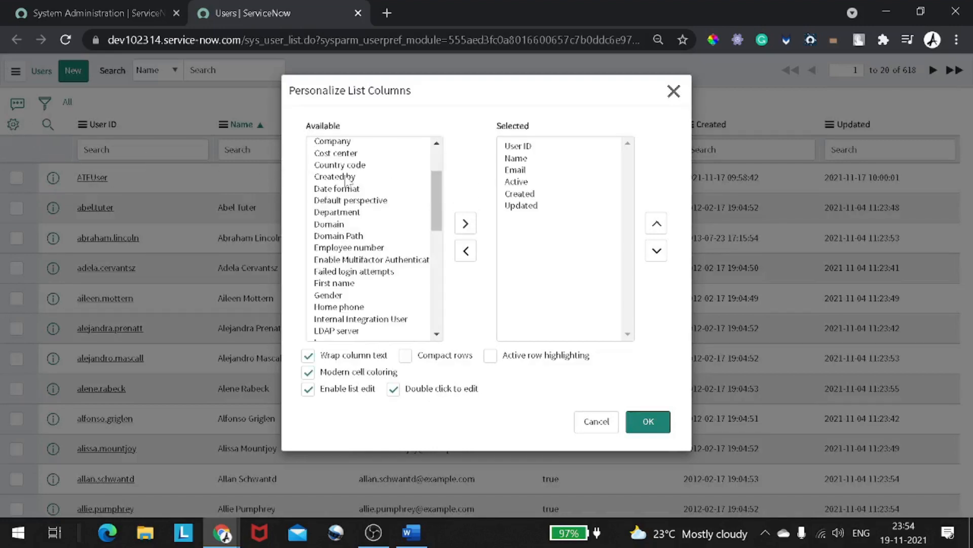
scroll(346, 180, down, 3)
scroll(346, 179, down, 10)
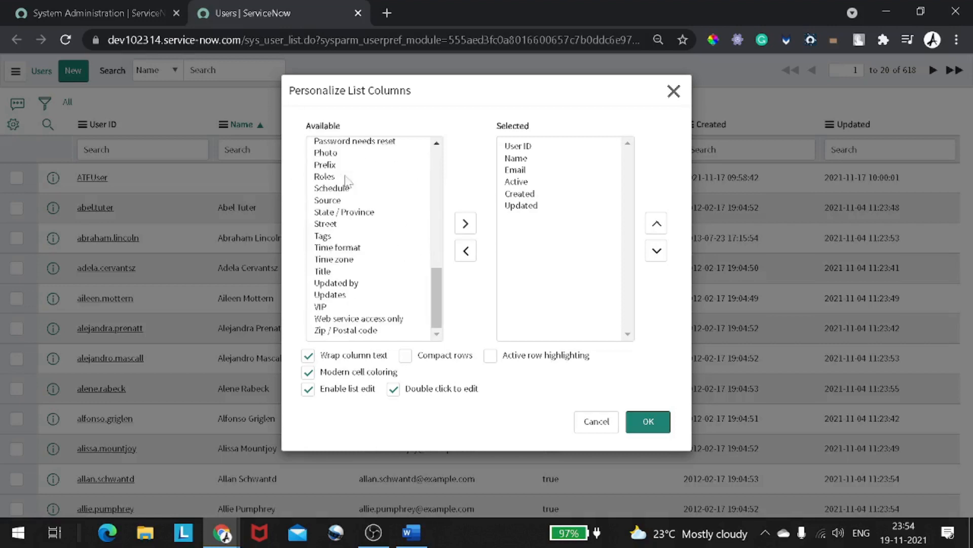
click(674, 91)
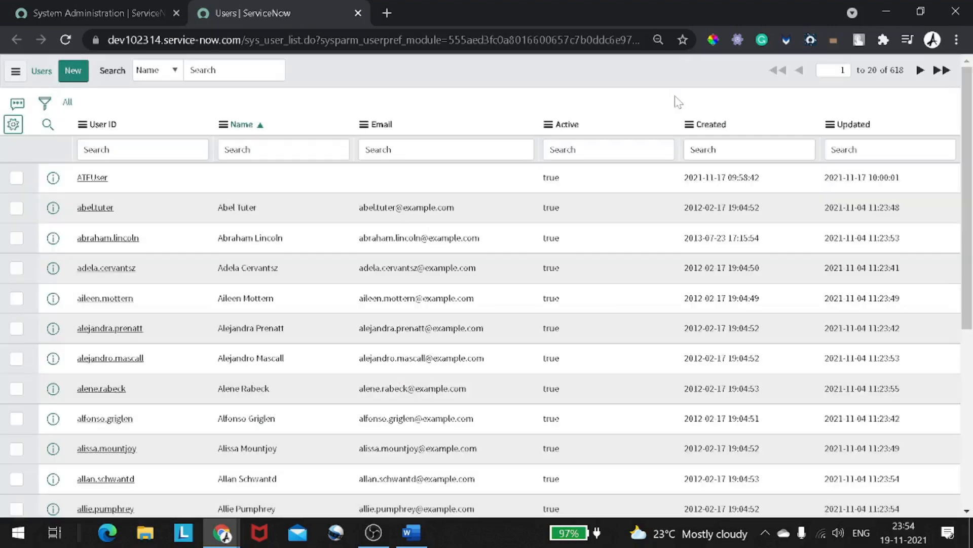
click(181, 114)
- Start a new user record with User ID technomonk
click(71, 77)
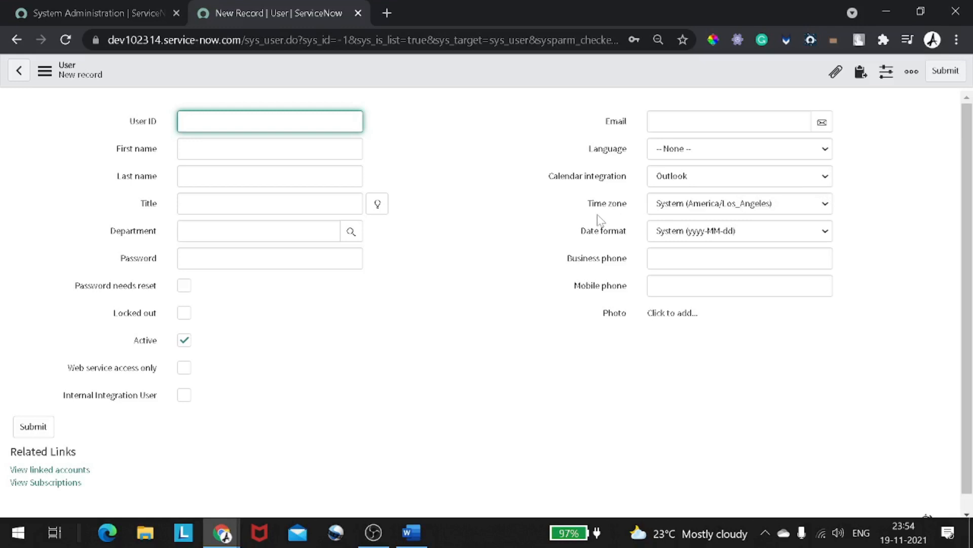
click(274, 121)
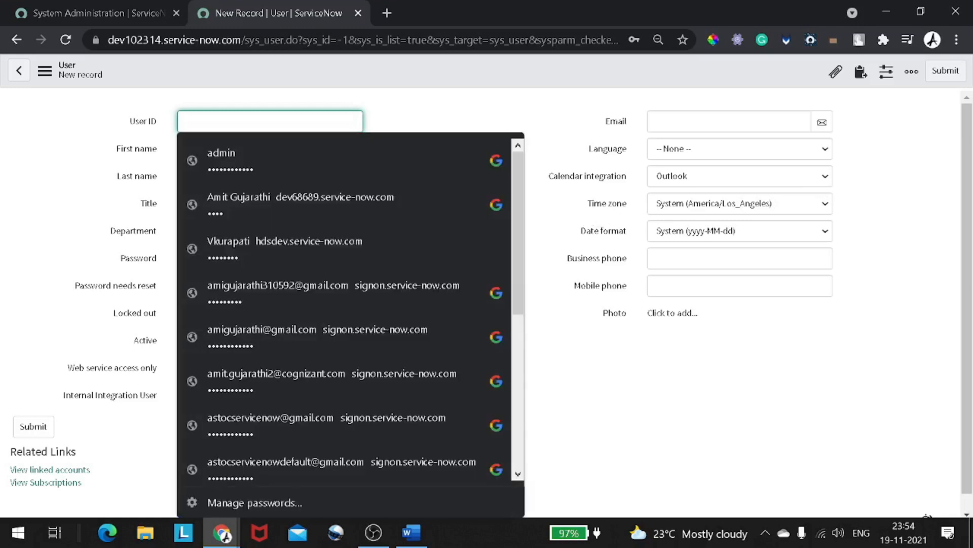
click(5, 160)
click(254, 122)
text(technomonk)
click(448, 355)
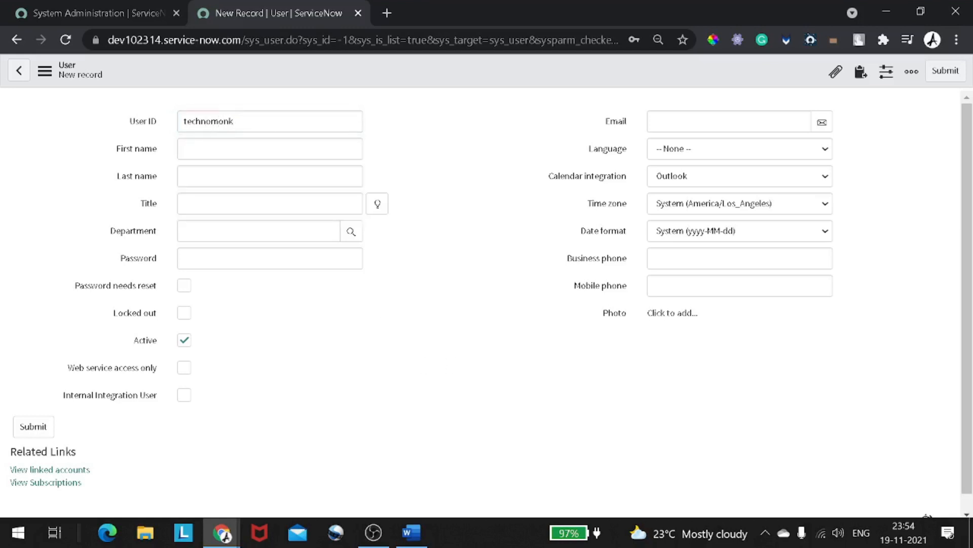
- Enter the user's first name and surname in separate fields, then type a password
click(258, 149)
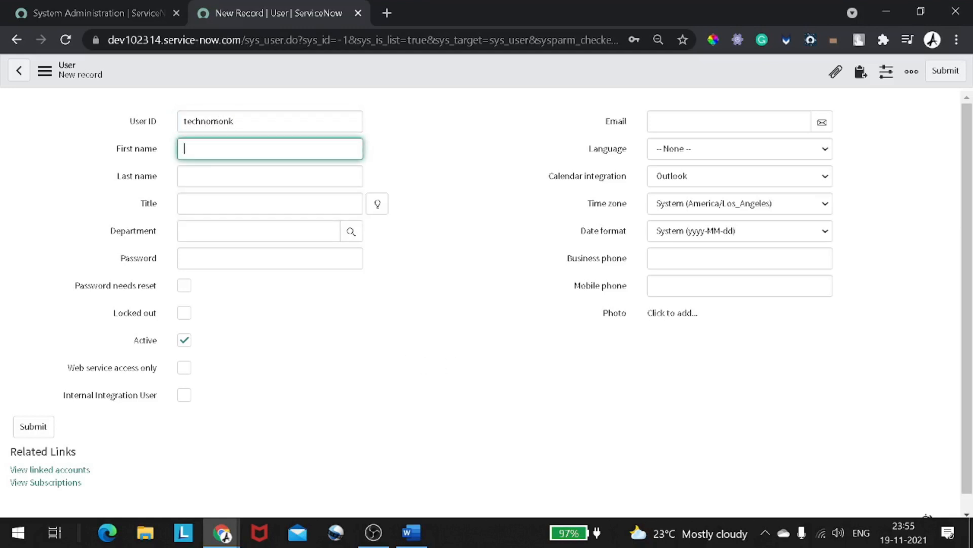
key(ctrl+shift+Left)
key(ctrl+c)
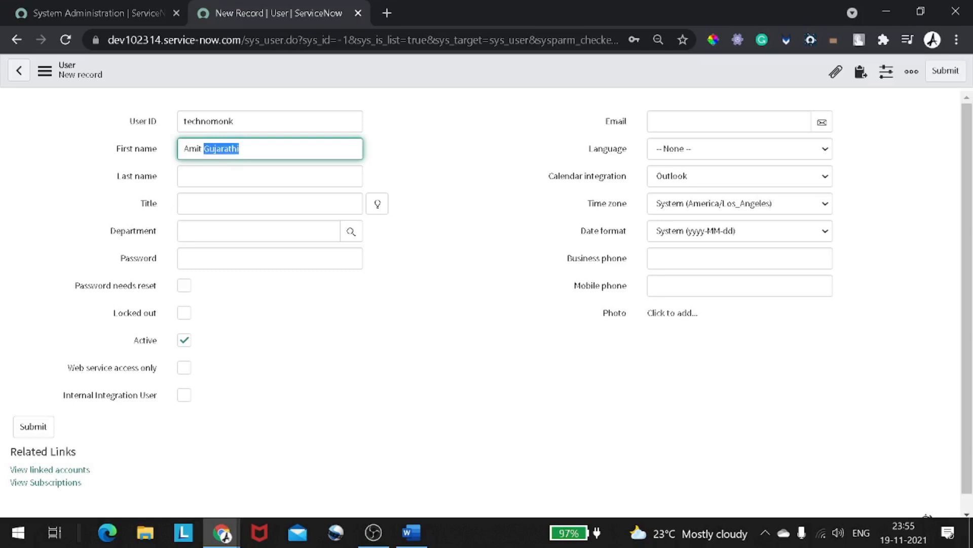
key(BackSpace)
key(Tab)
key(ctrl+v)
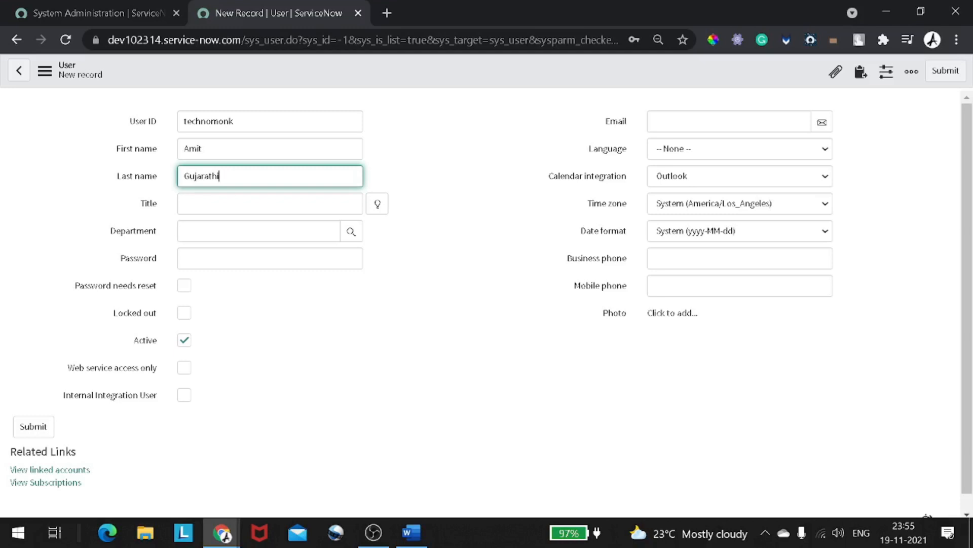
click(279, 252)
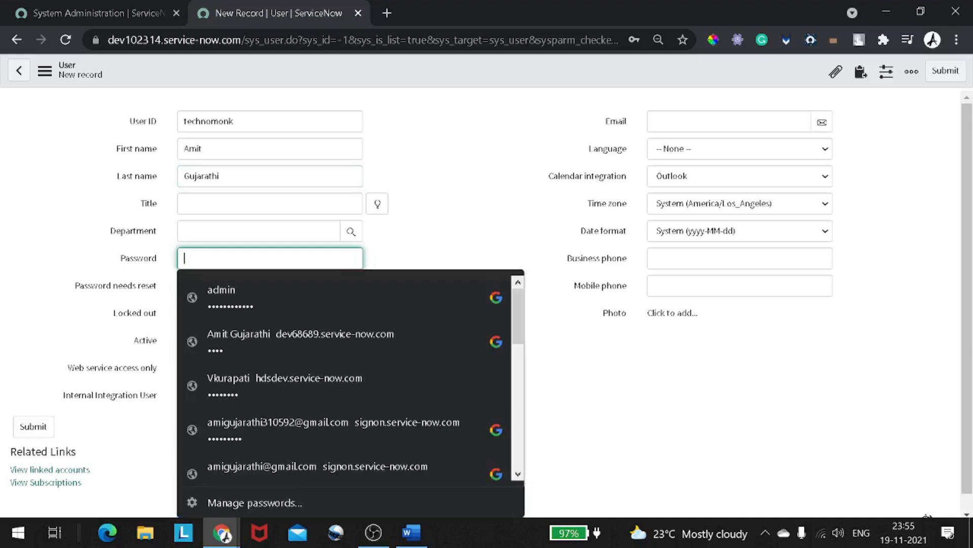
text(1234)
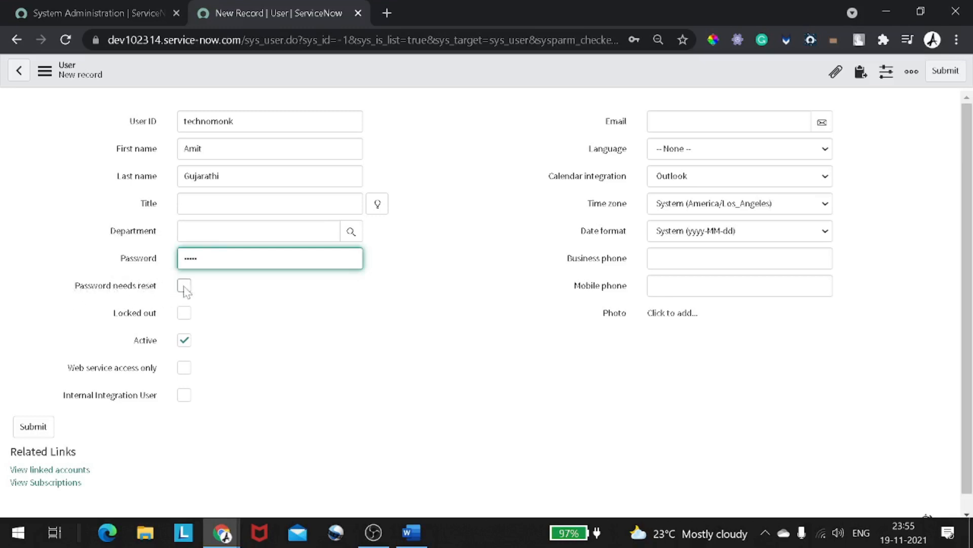
mouse_move(153, 292)
click(185, 313)
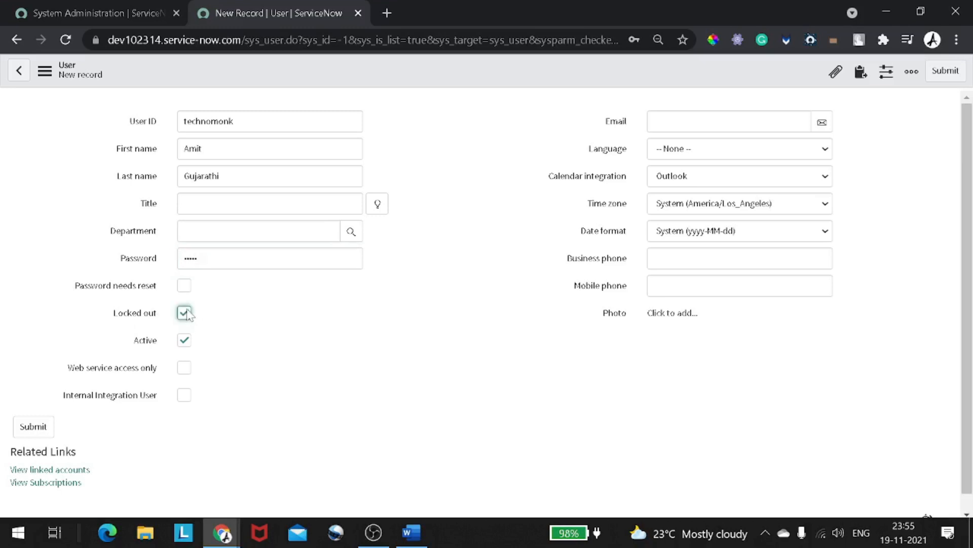
click(184, 313)
mouse_move(131, 318)
drag(161, 320, 115, 319)
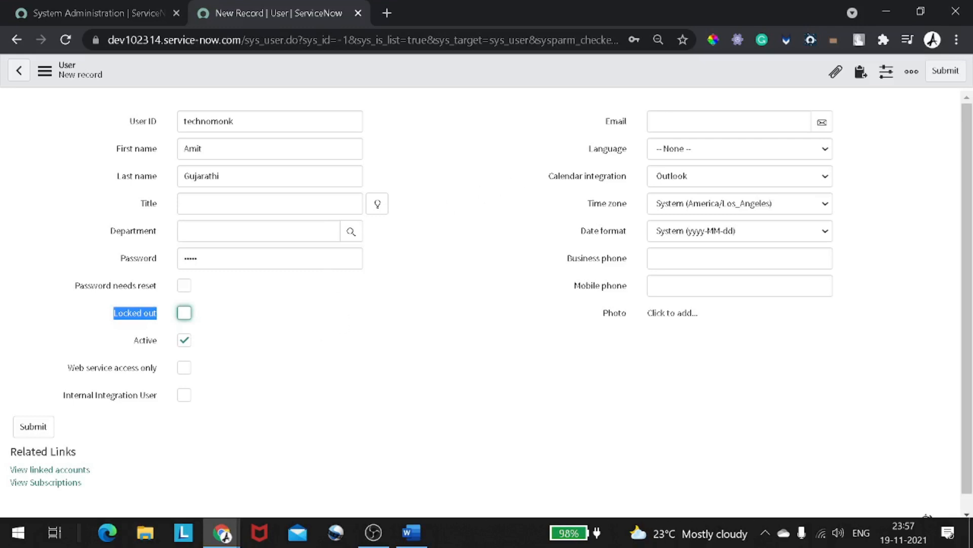
- Leave Language unset and fill in the user's e-mail address
click(657, 154)
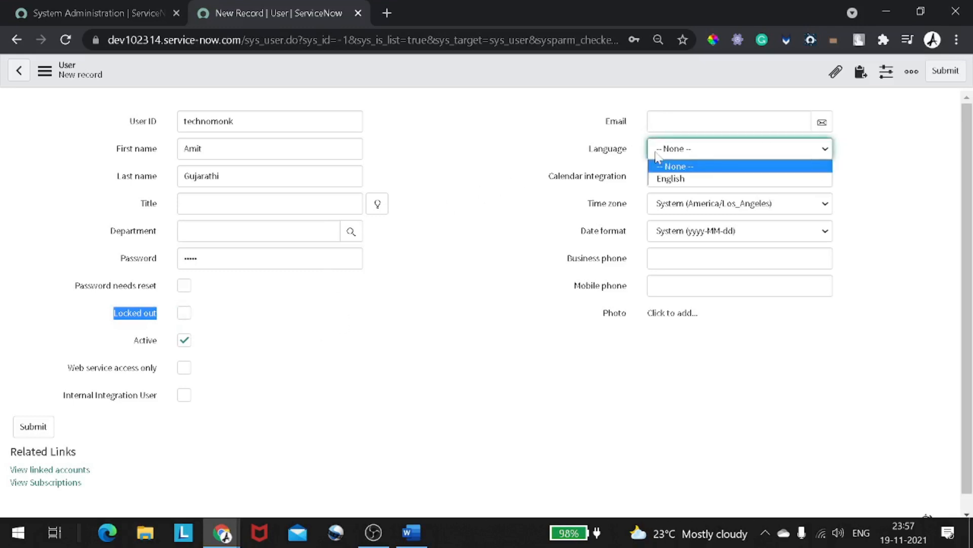
click(453, 157)
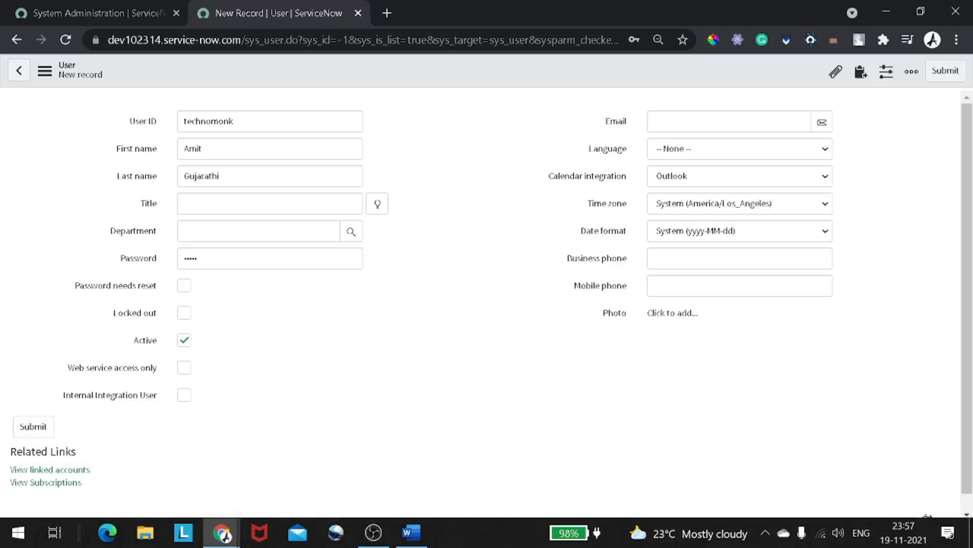
click(654, 121)
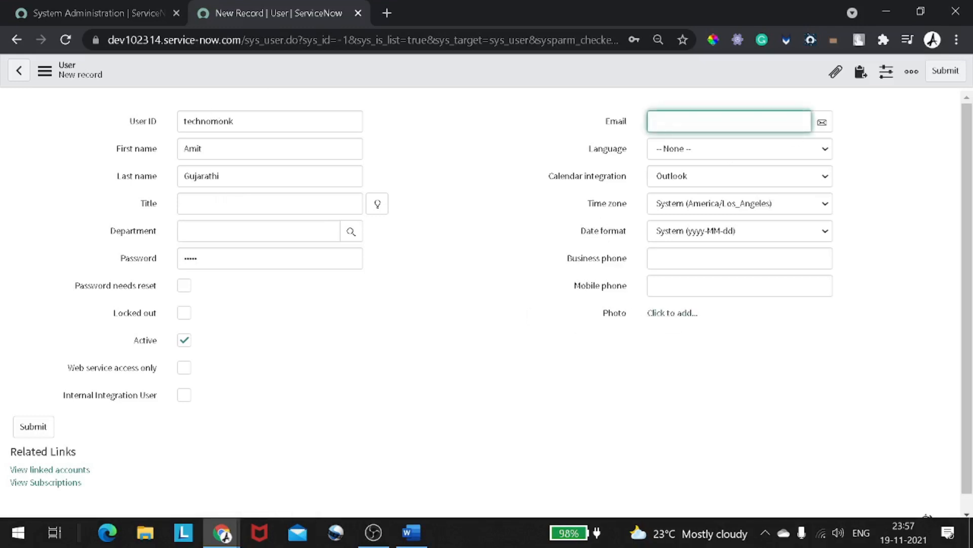
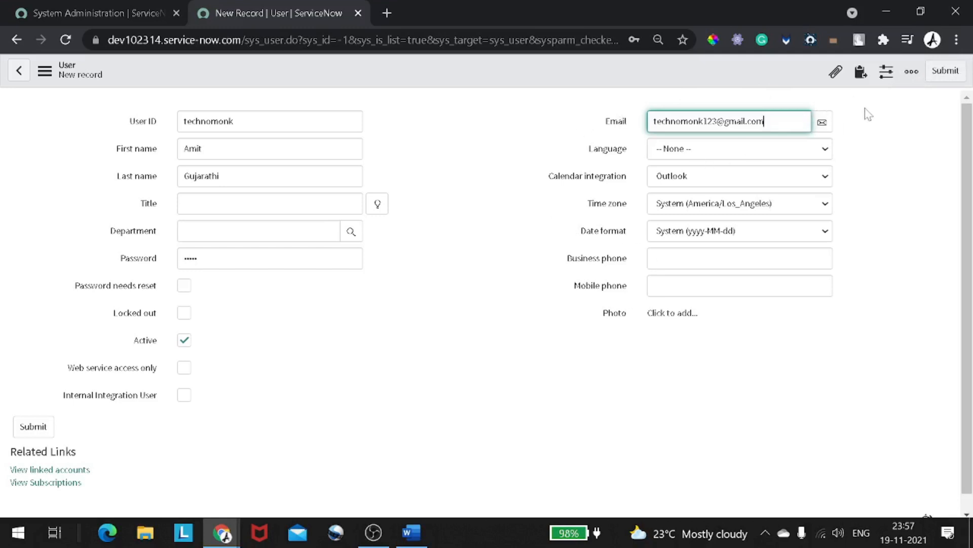
- Try saving the user, then go back after the password-policy rejection
right_click(387, 78)
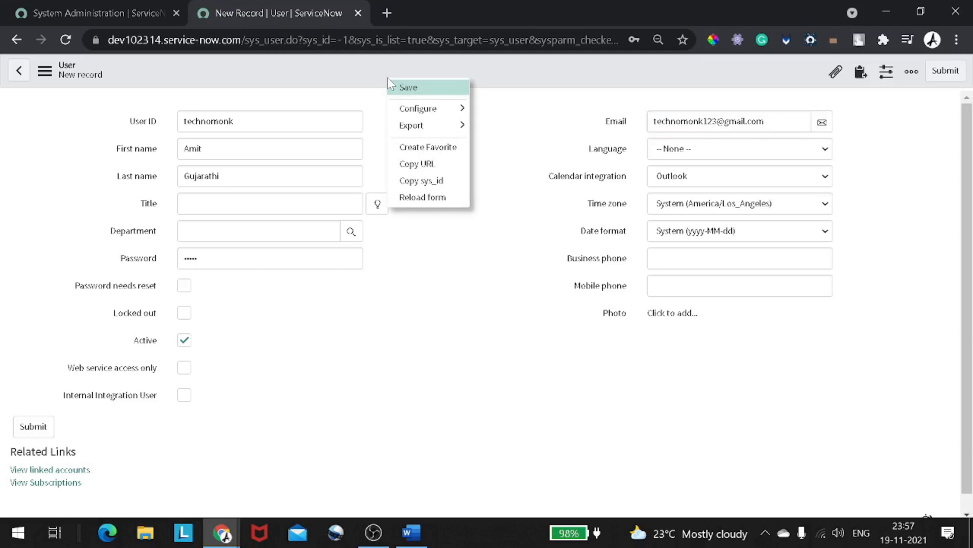
click(417, 90)
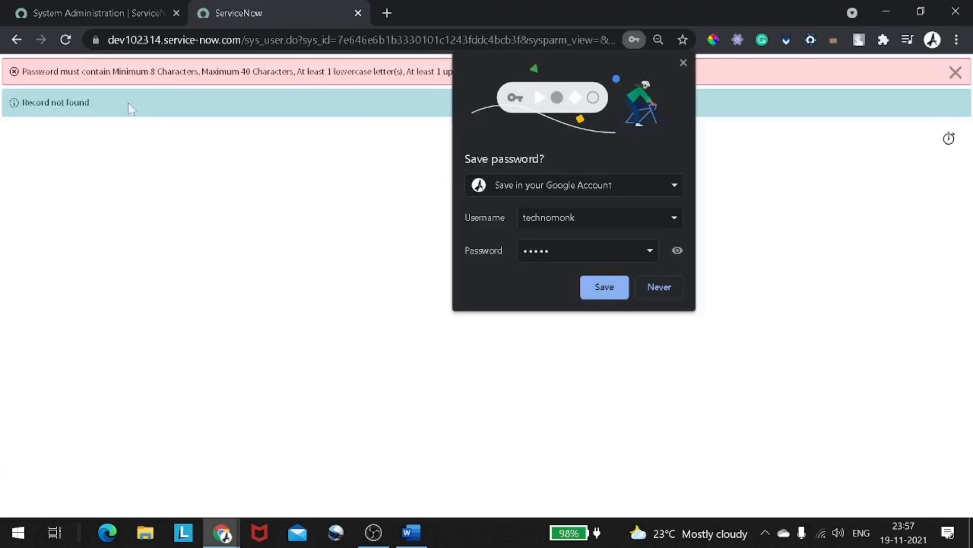
click(16, 45)
- Decline Chrome's password saving and re-enter User ID technomonk
click(659, 287)
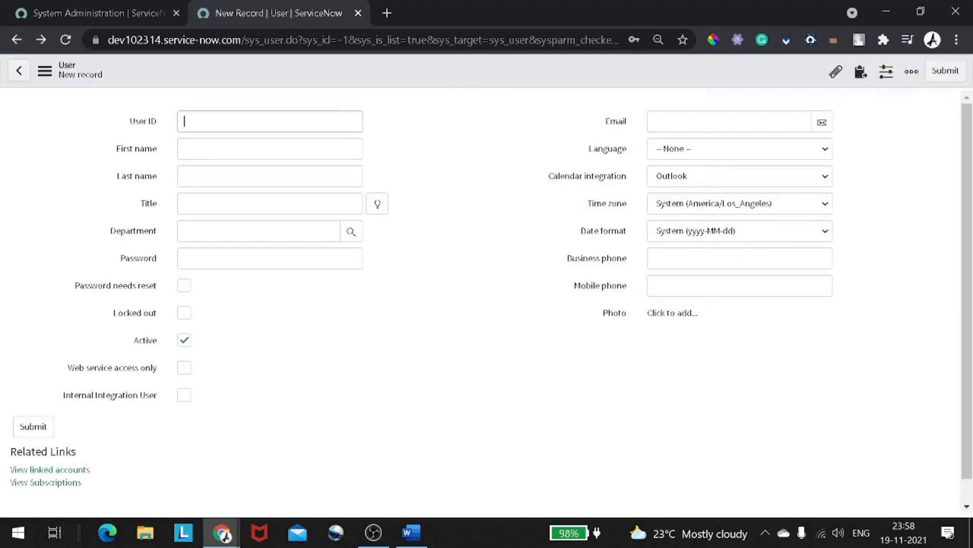
click(257, 122)
text(technomonk)
key(Tab)
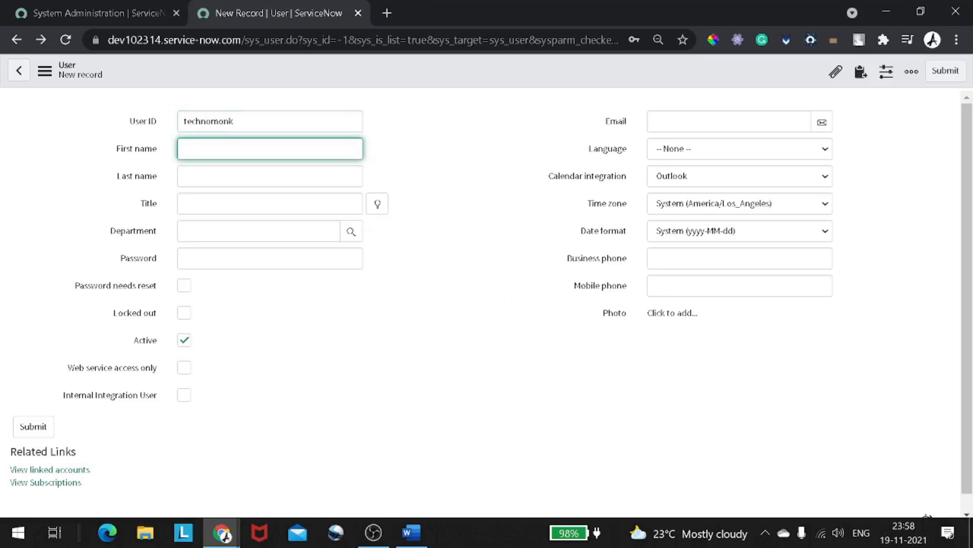
- Re-enter the user's first name and last name, correcting typos along the way
text(Te)
key(BackSpace)
key(BackSpace)
text(a)
key(BackSpace)
text(A)
key(BackSpace)
text(MIT)
key(BackSpace)
key(BackSpace)
key(BackSpace)
text(aMIT)
key(BackSpace)
key(BackSpace)
key(BackSpace)
key(BackSpace)
key(Tab)
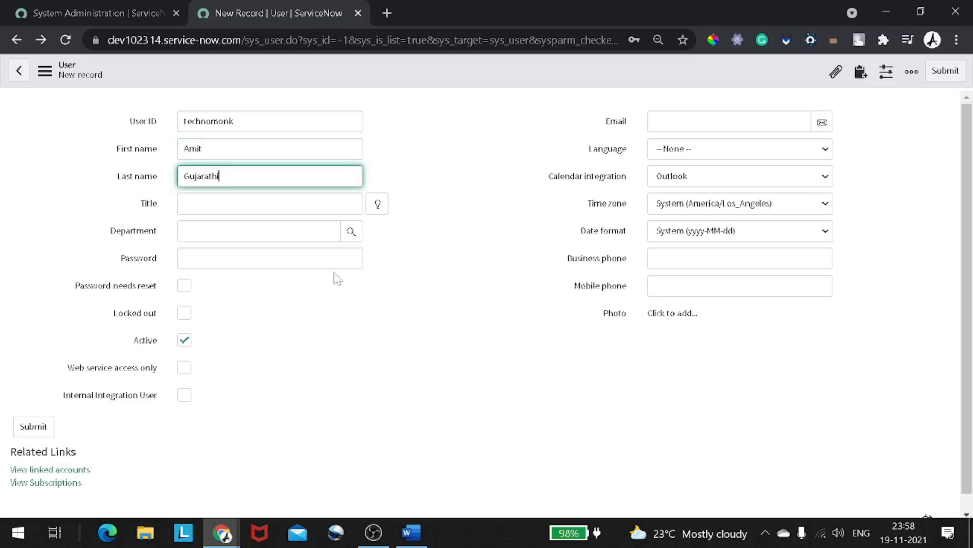
- Fill in the user's e-mail address and a longer password
click(700, 122)
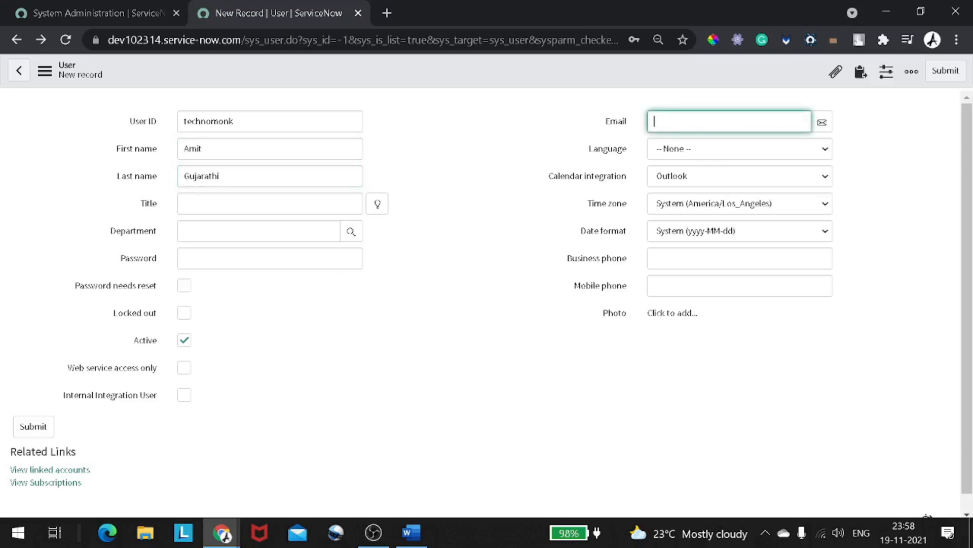
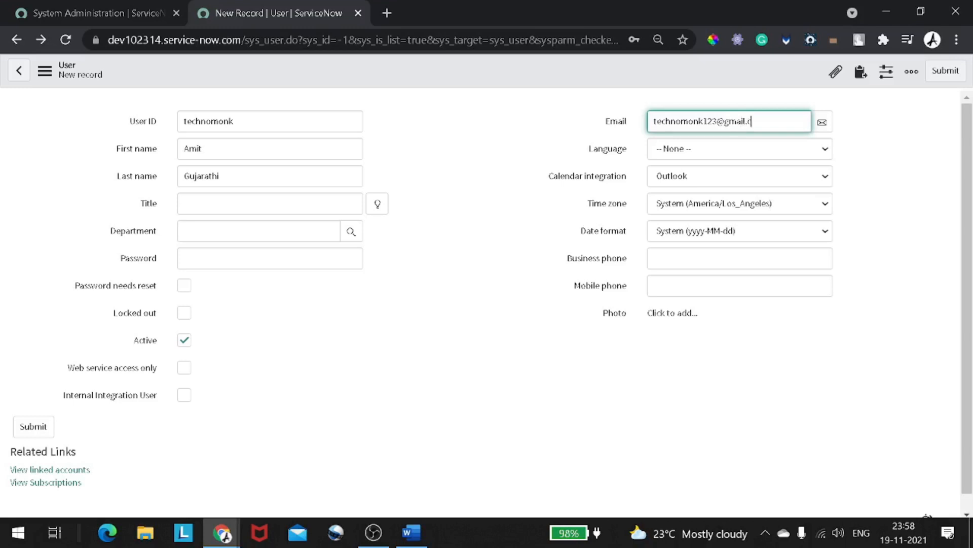
click(245, 248)
click(243, 255)
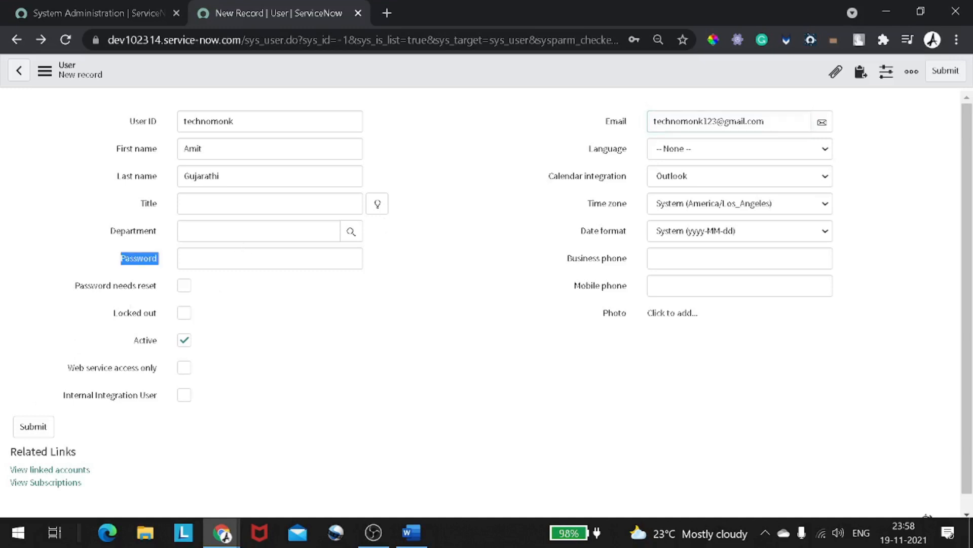
text(1234)
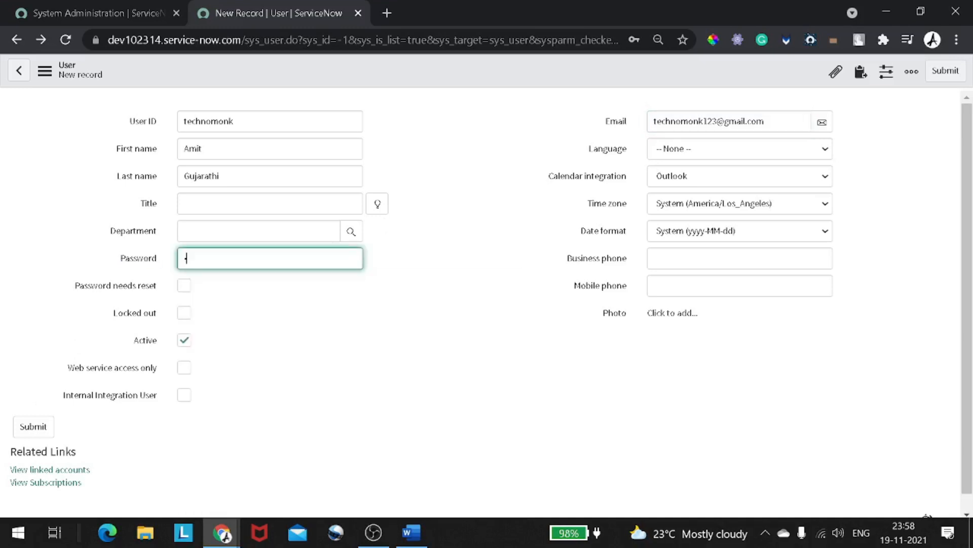
text(56789012)
- Save the new technomonk user record
right_click(390, 76)
click(413, 86)
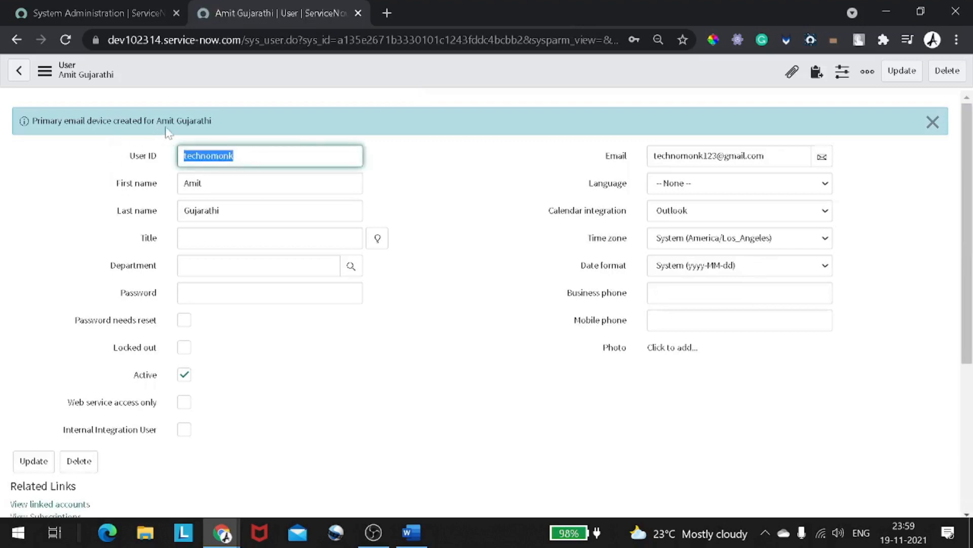
drag(188, 126, 258, 128)
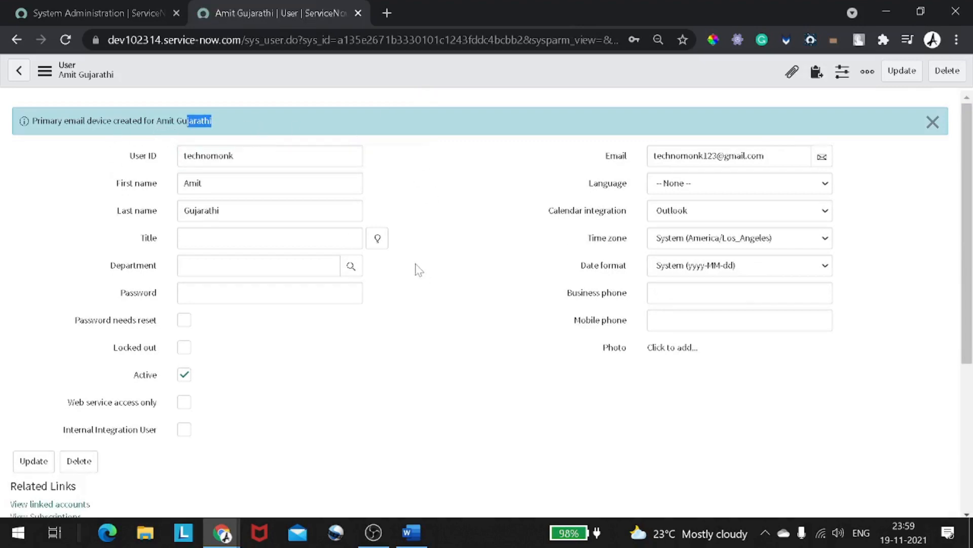
scroll(419, 270, down, 5)
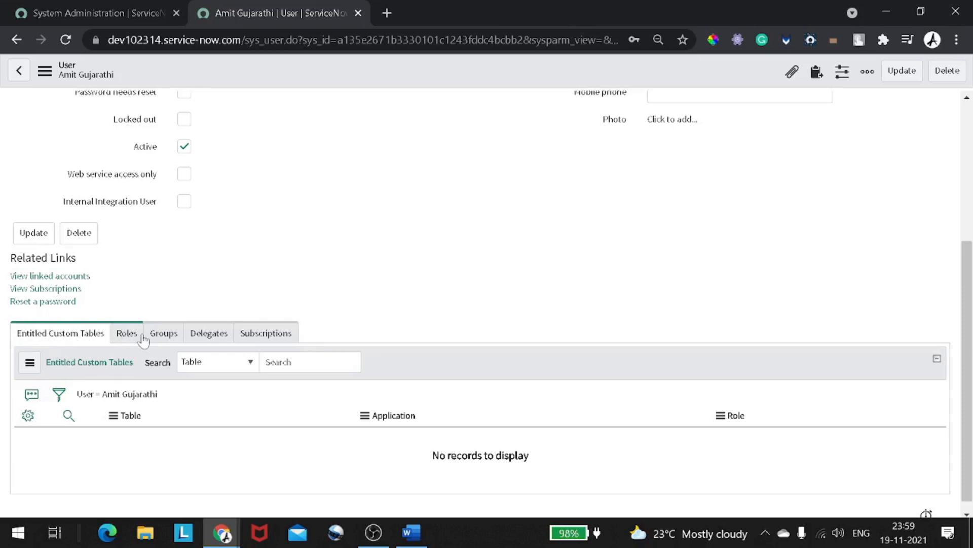
- Check the user's Roles, Groups, Delegates and Subscriptions related lists are empty
click(125, 337)
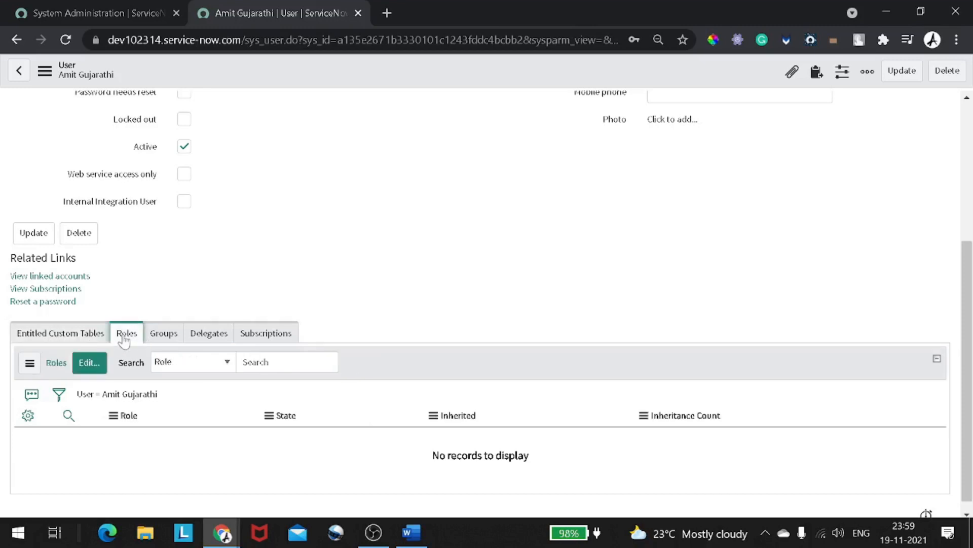
click(163, 339)
click(205, 340)
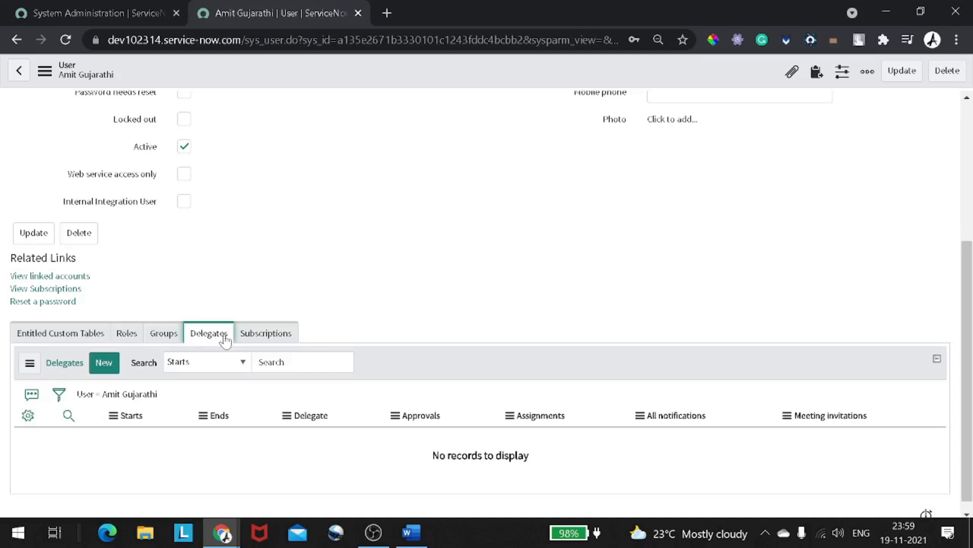
click(247, 337)
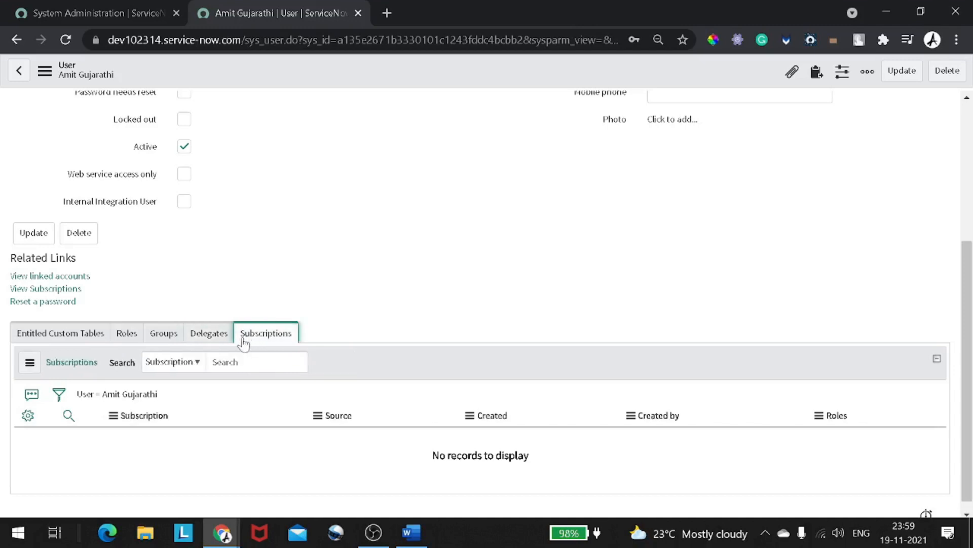
click(212, 336)
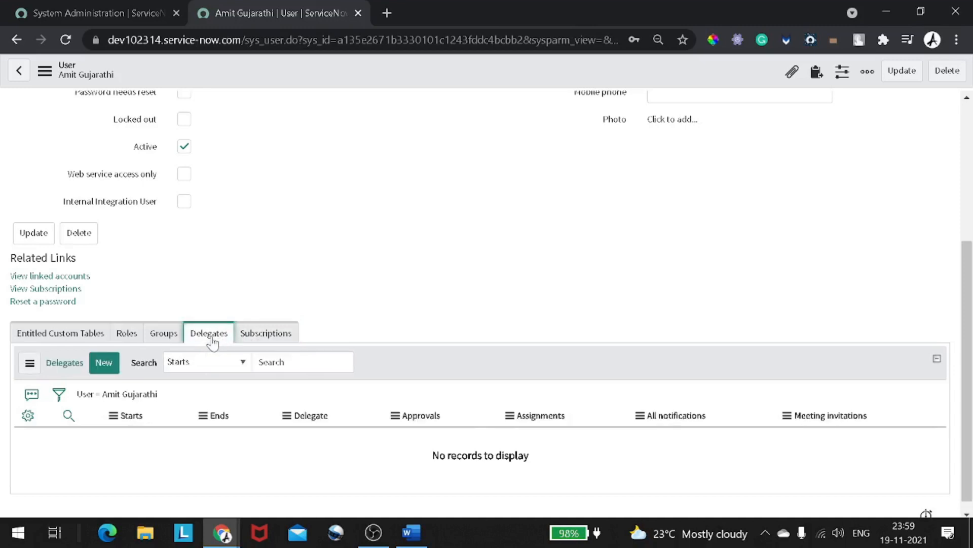
scroll(213, 343, up, 3)
scroll(213, 343, up, 2)
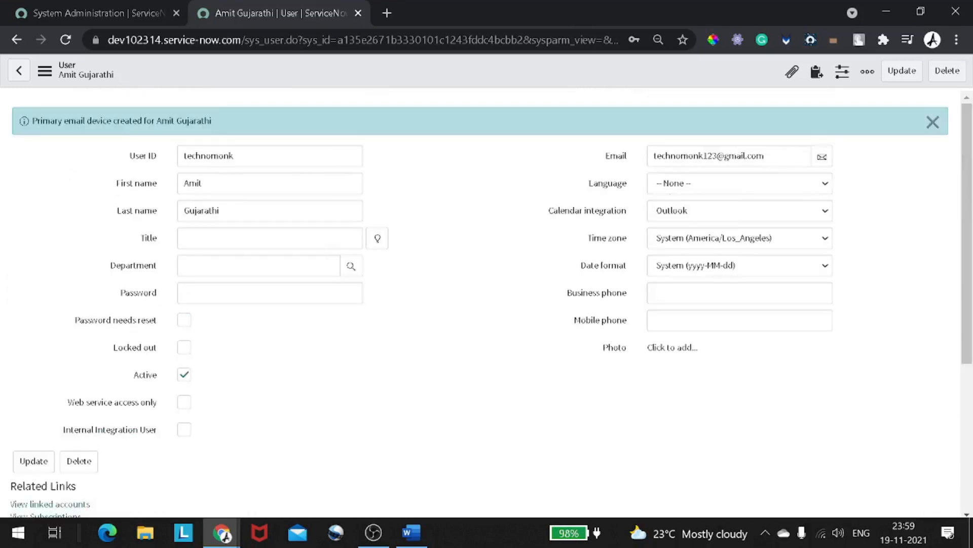
click(964, 42)
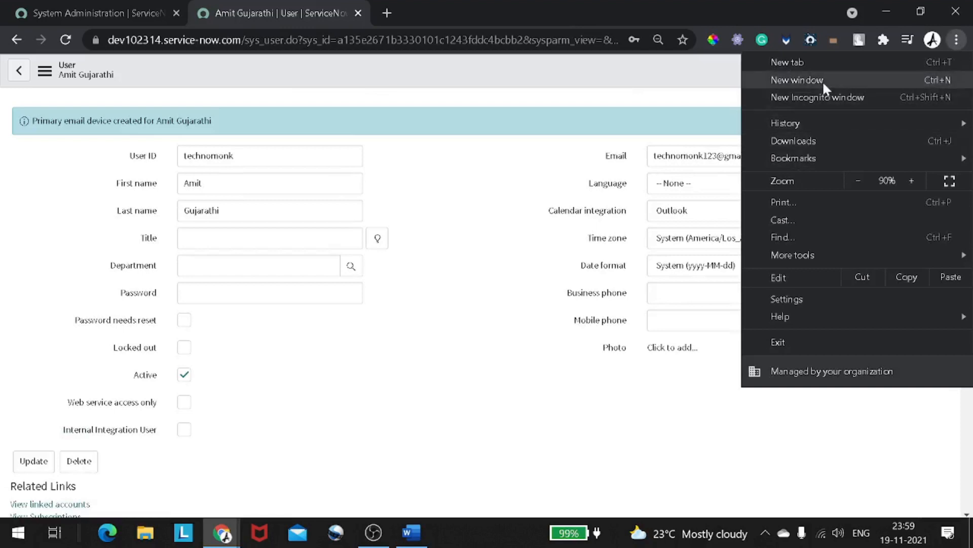
- Open an incognito window and load the ServiceNow instance URL in it
click(825, 95)
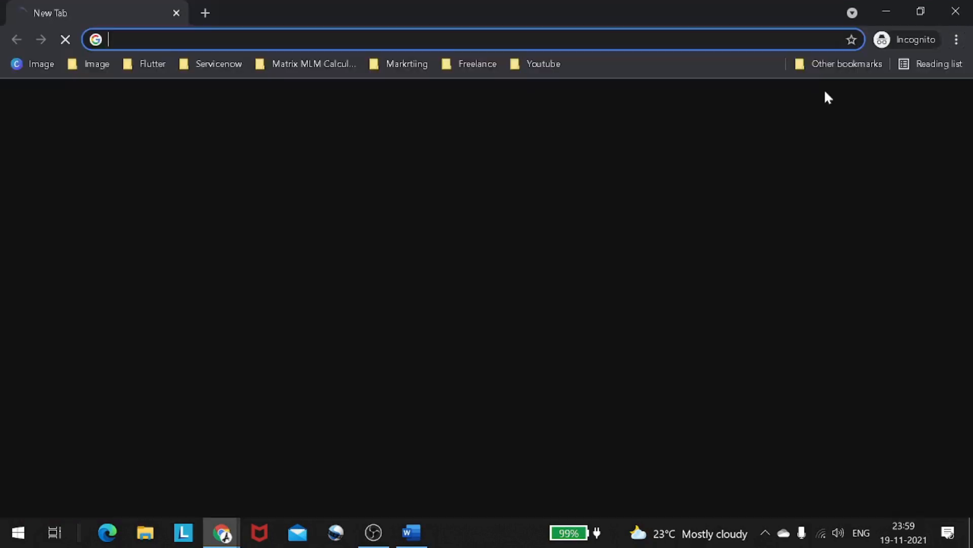
key(alt+Tab)
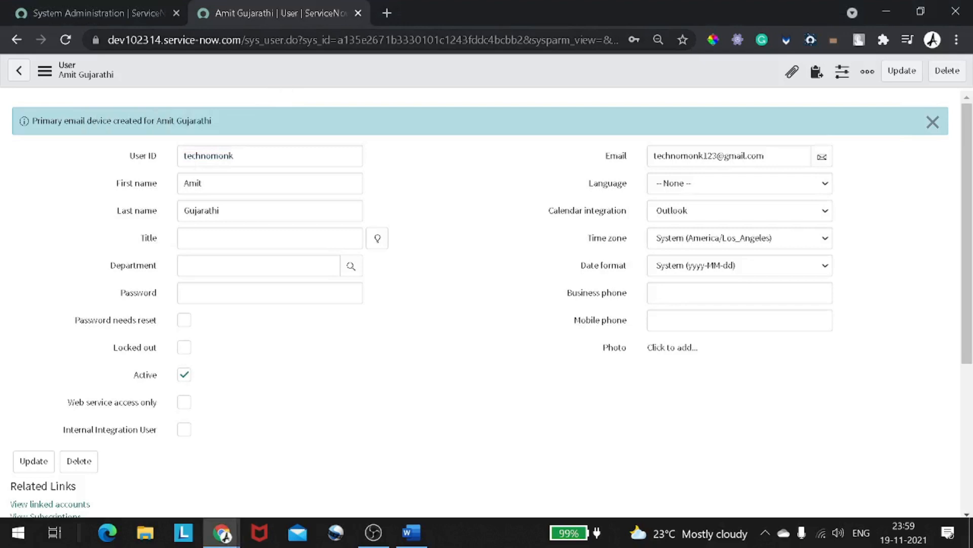
drag(242, 40, 3, 59)
key(ctrl+c)
key(alt+Tab)
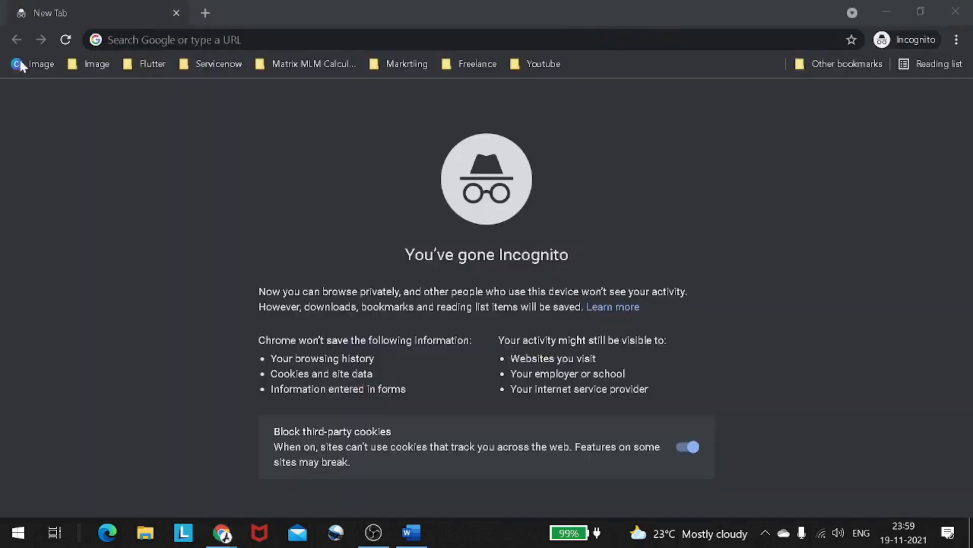
key(ctrl+v)
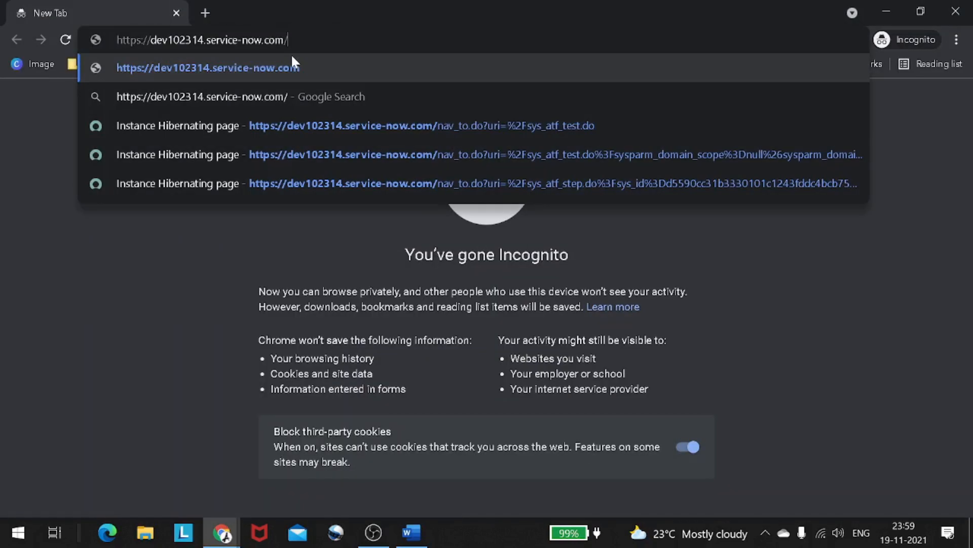
key(Return)
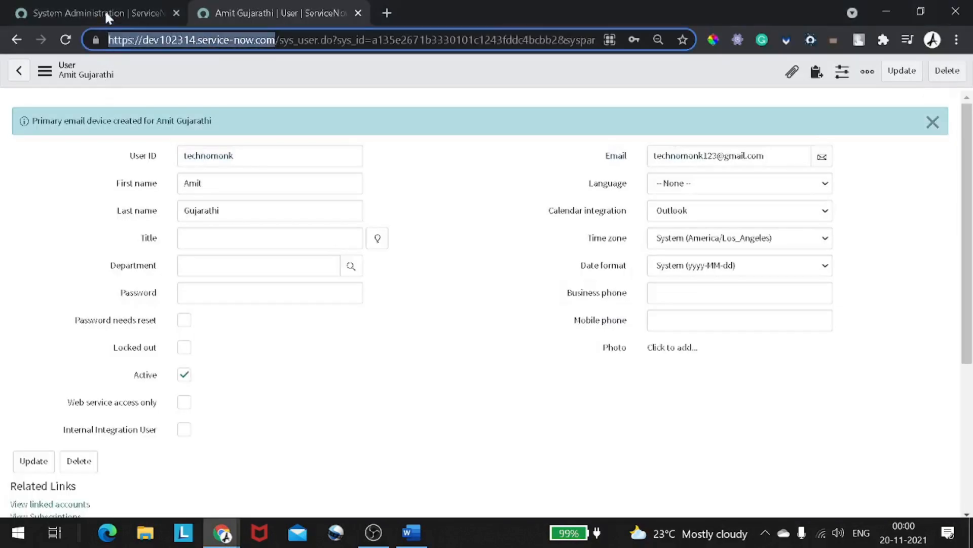
click(104, 13)
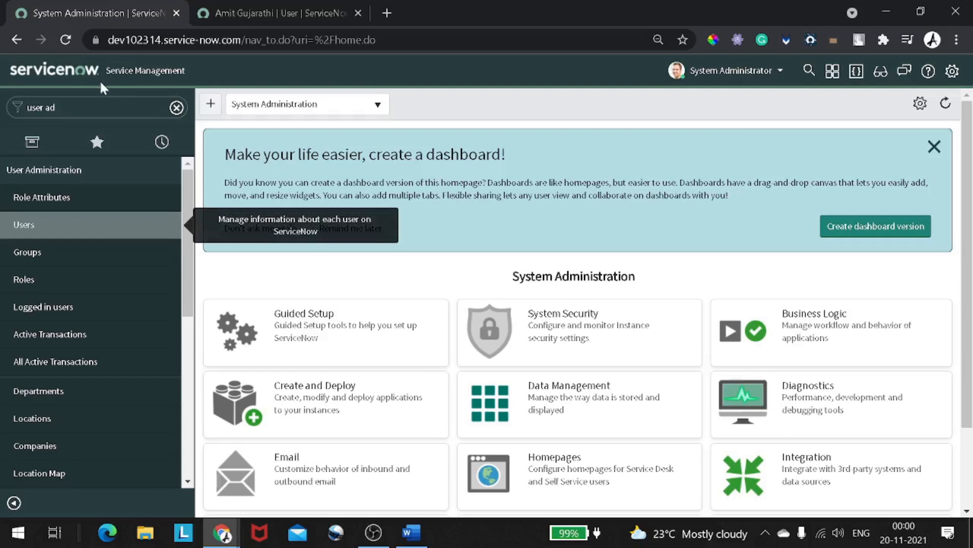
- Filter the navigator to 'user ad' again and open the Roles list (349 roles) in a new tab
click(218, 19)
scroll(134, 212, down, 5)
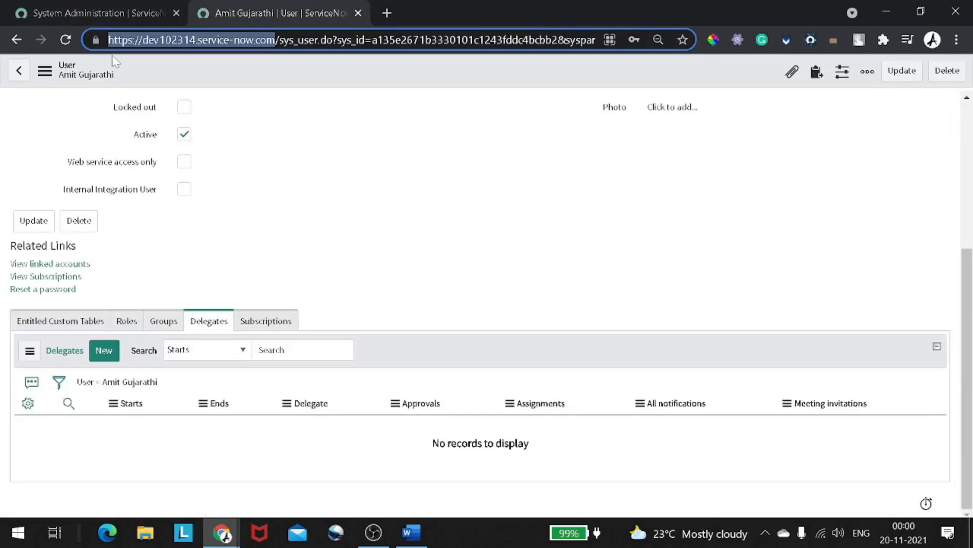
click(111, 13)
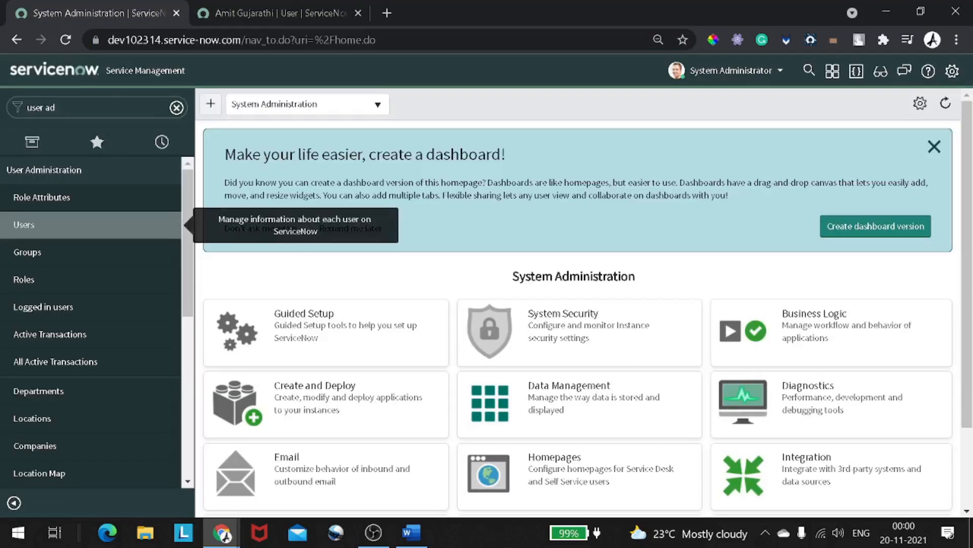
click(75, 107)
key(BackSpace)
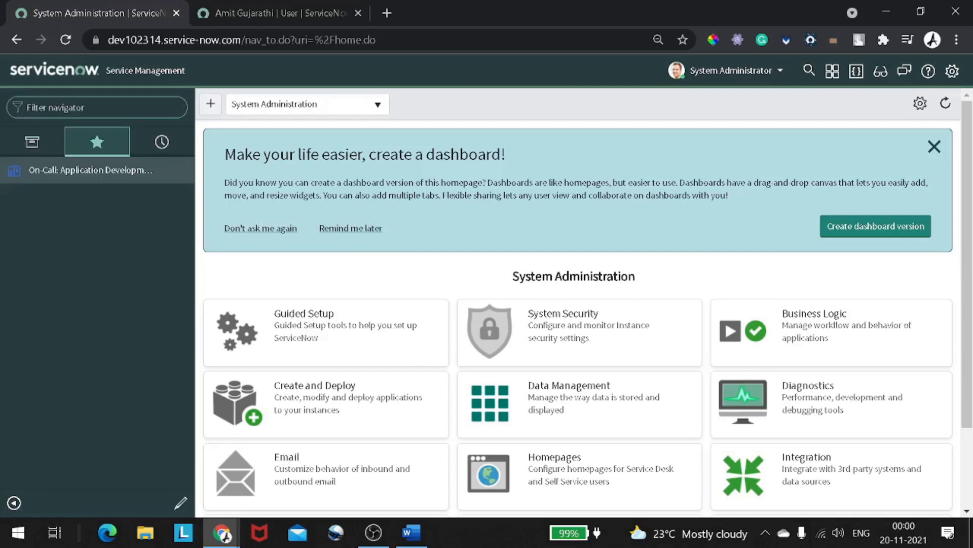
text(use)
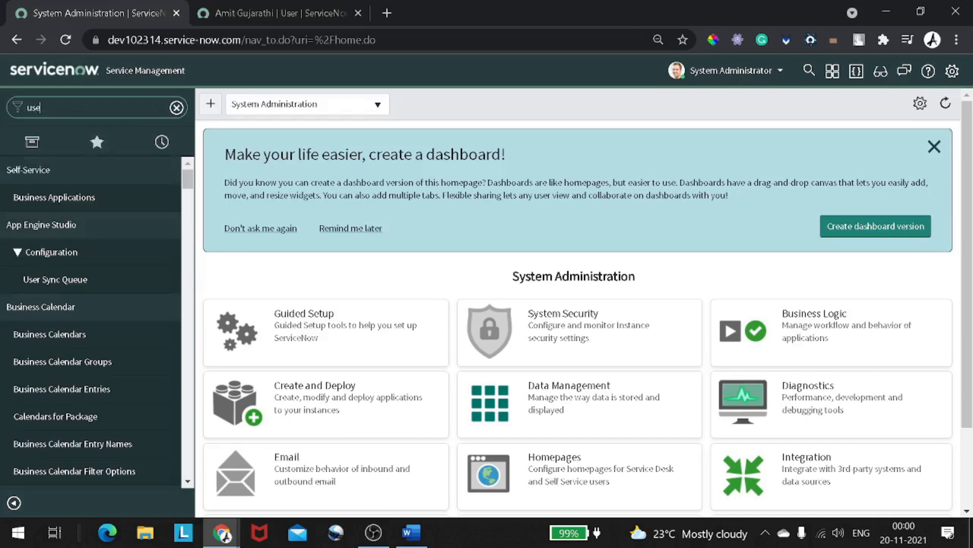
text(r ad)
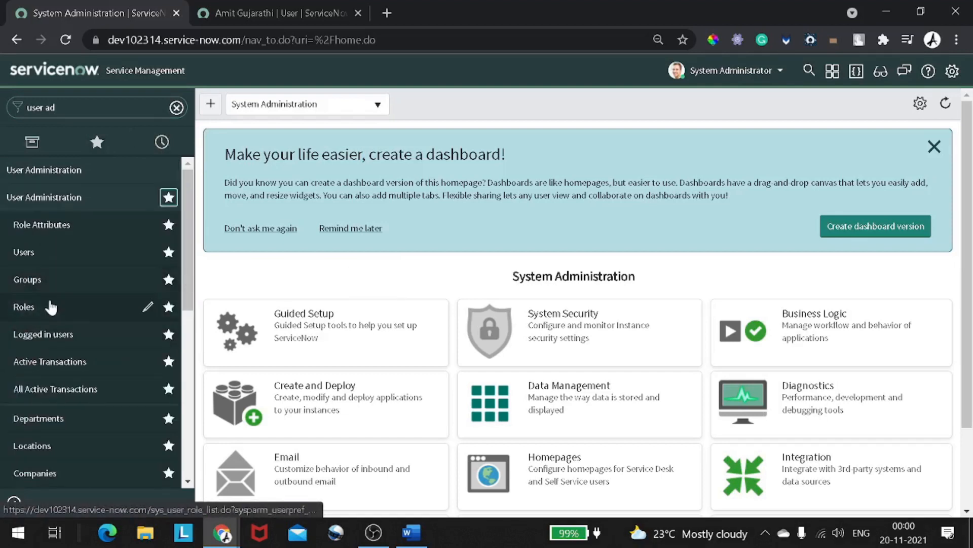
right_click(51, 307)
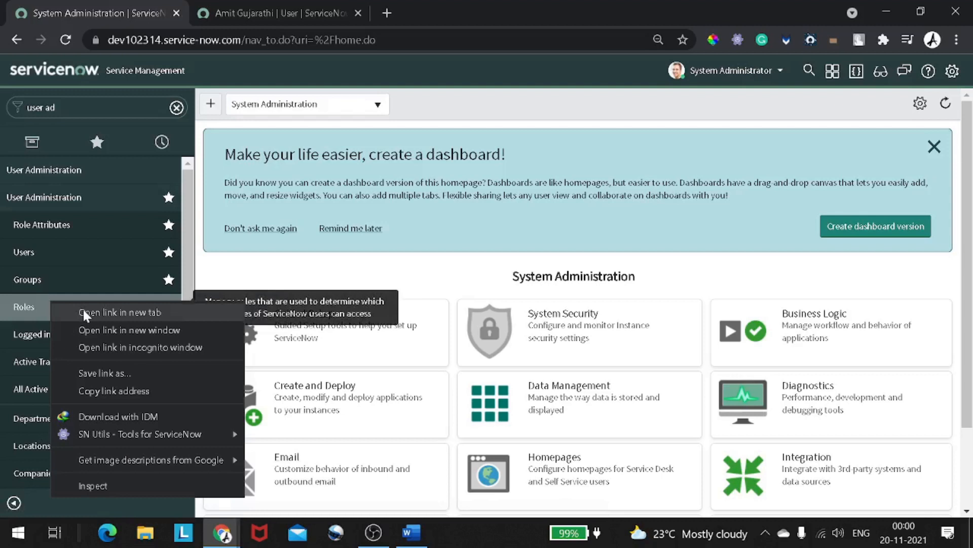
click(83, 309)
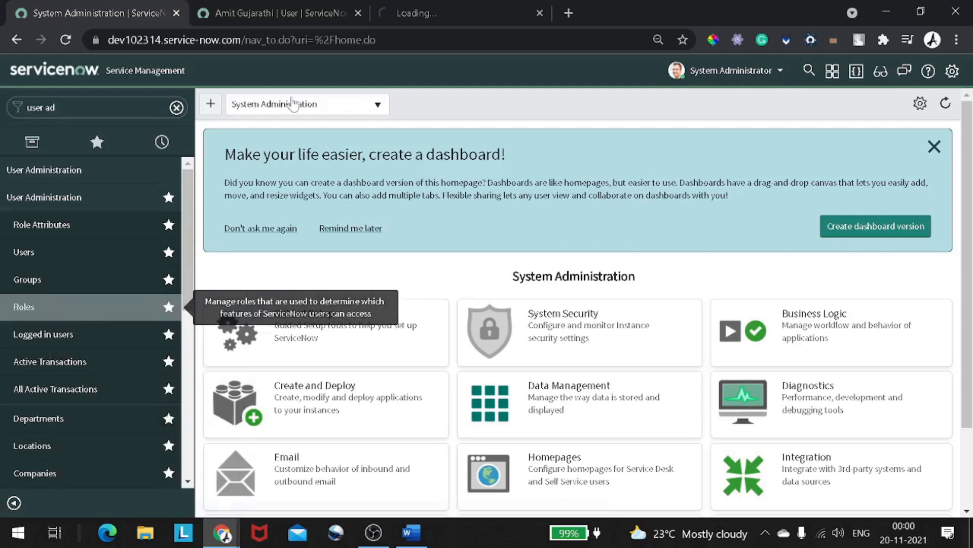
click(415, 12)
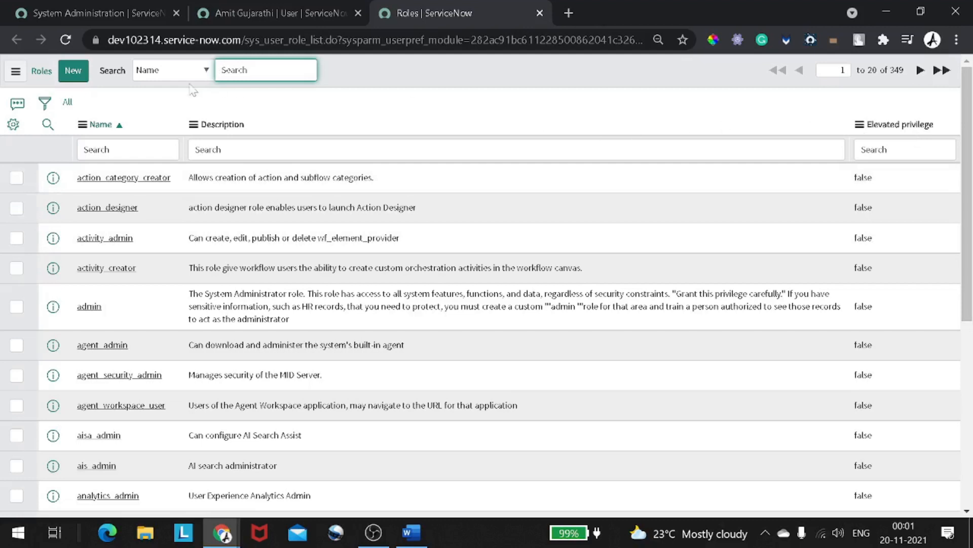
- Create a new role named technomonk_demo_role, leaving Requires Subscription as Unspecified
click(82, 81)
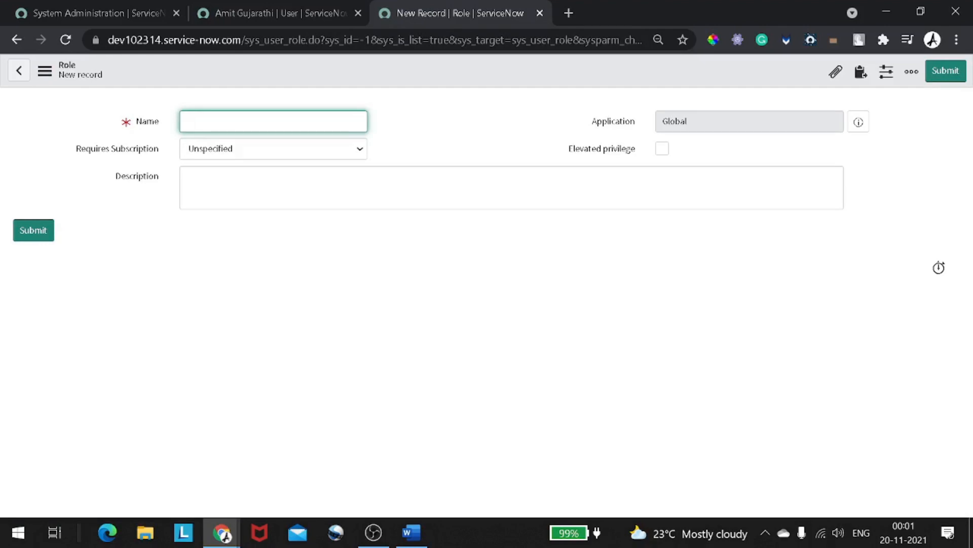
text(technomonk_demo_role)
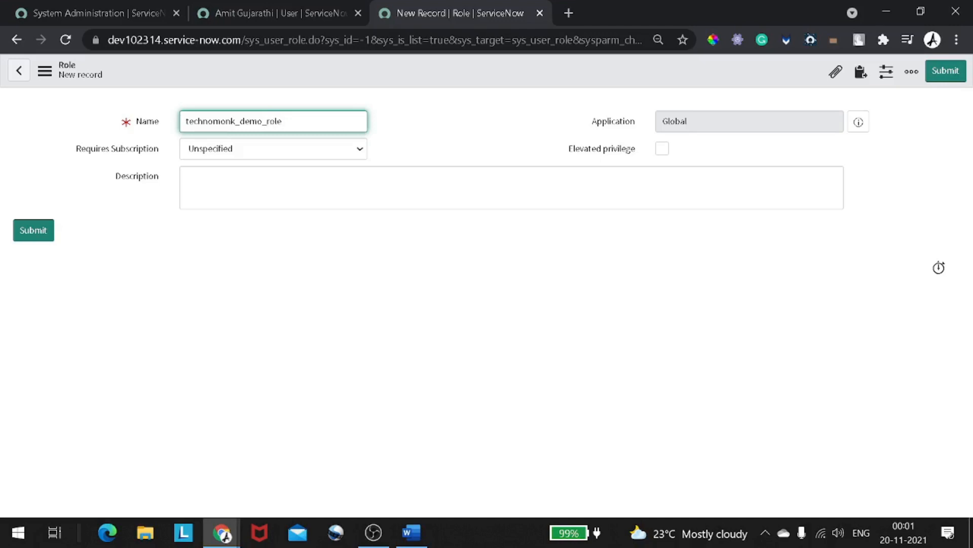
drag(587, 124, 639, 128)
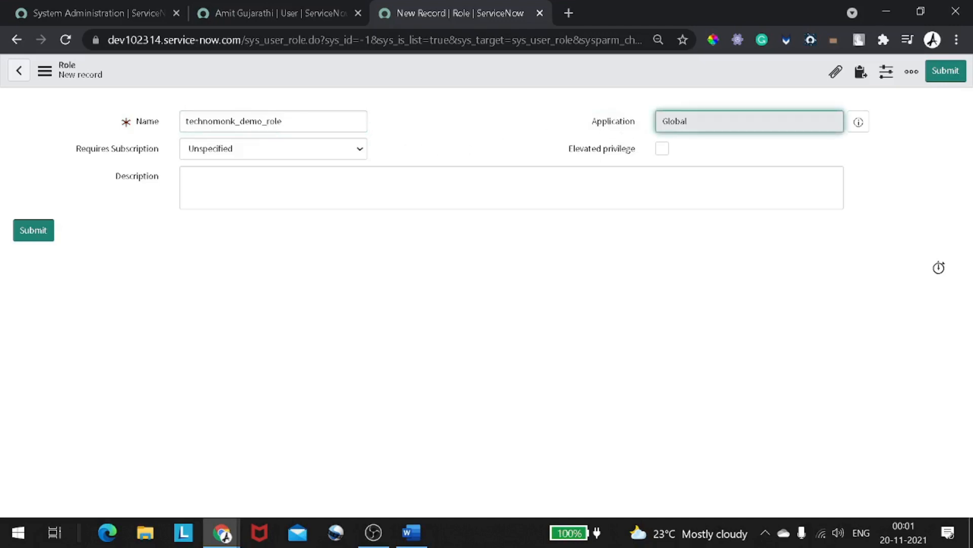
click(241, 151)
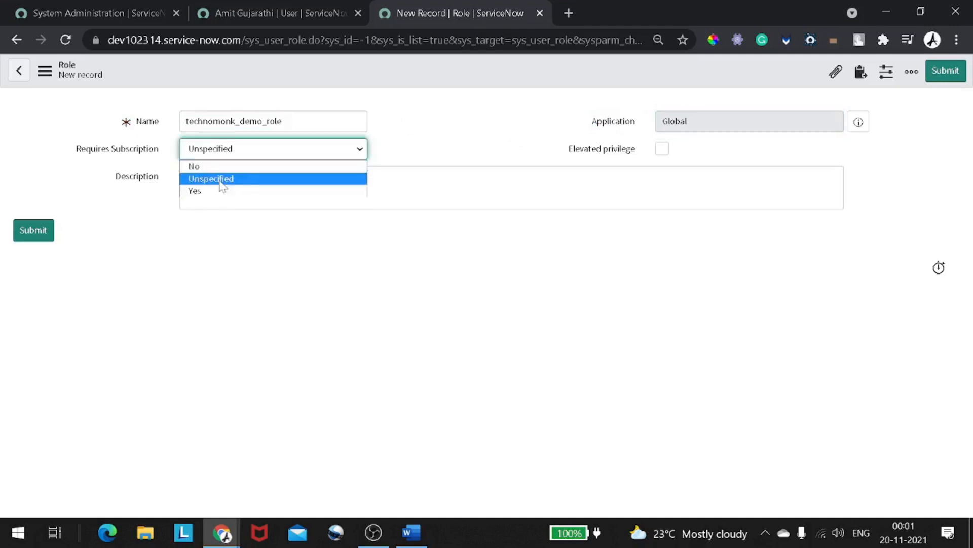
click(437, 155)
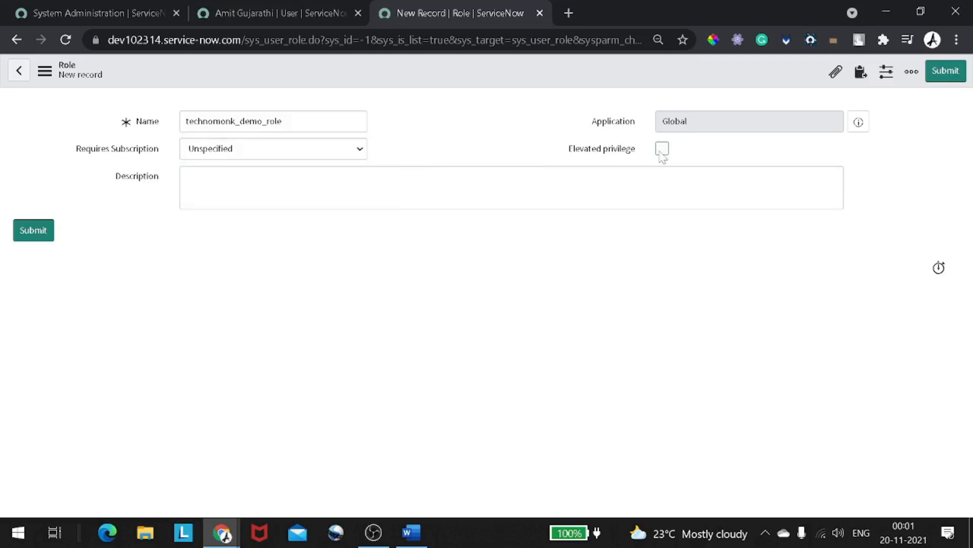
mouse_move(618, 154)
- Add the description 'THis is the funny role' and save the role
click(676, 185)
text(T)
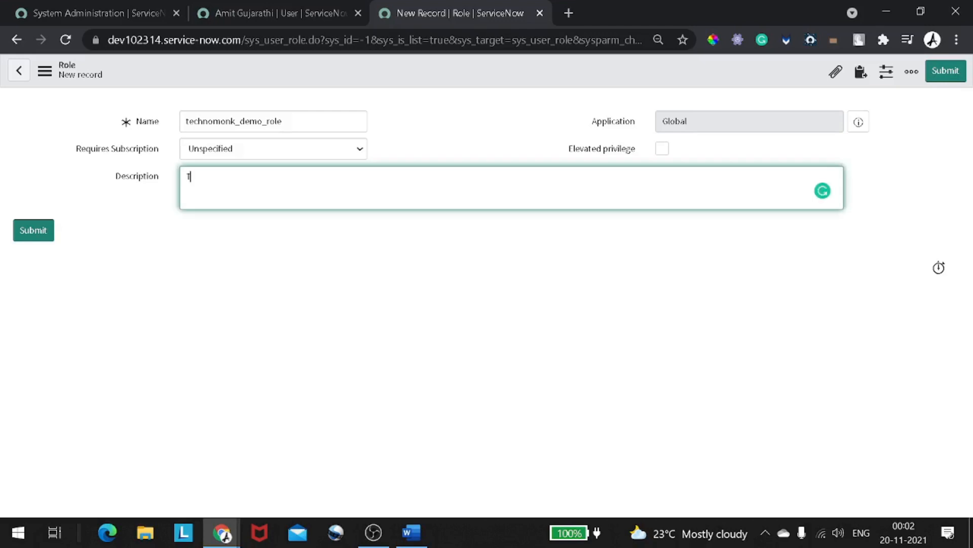
text(His is the funny role)
right_click(460, 82)
click(482, 91)
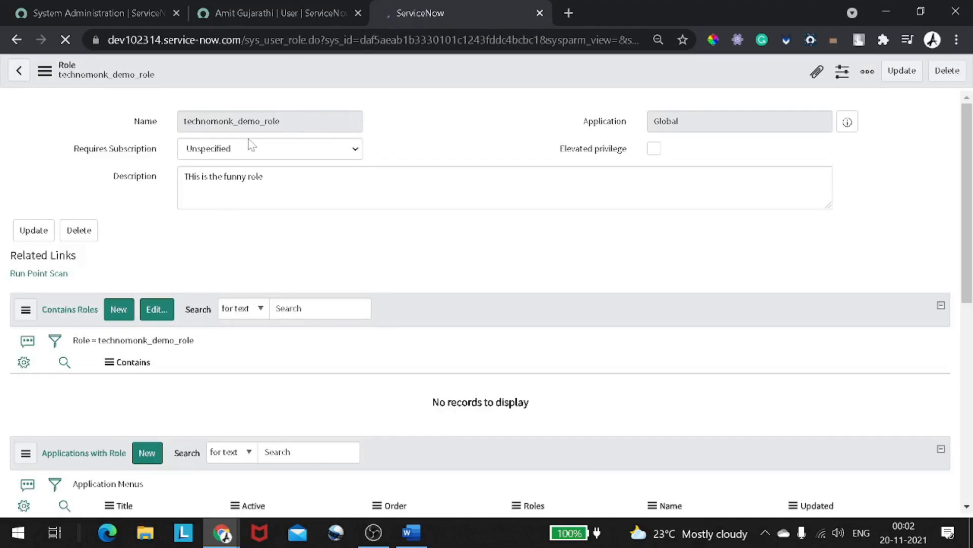
- Sign in as the test user in the private window with its user name and password
click(281, 17)
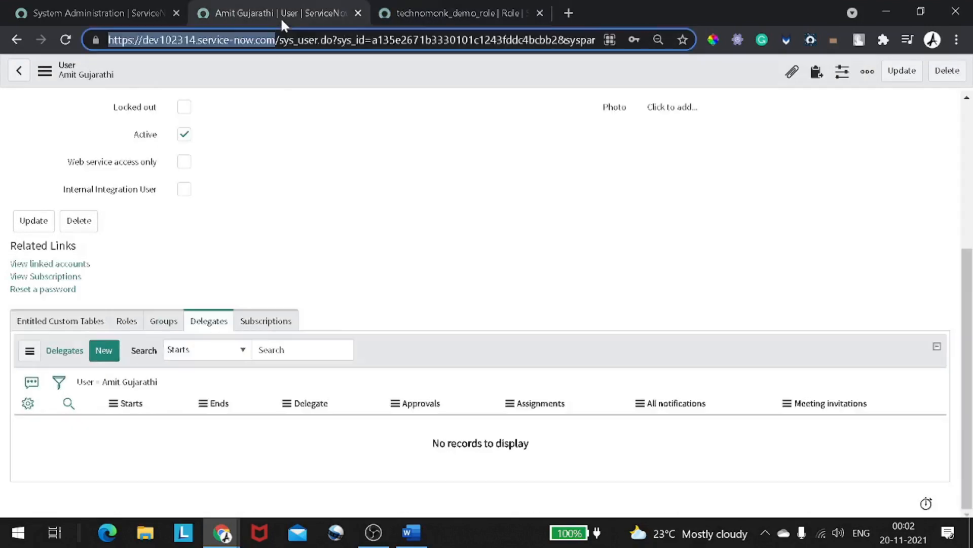
key(alt+Tab)
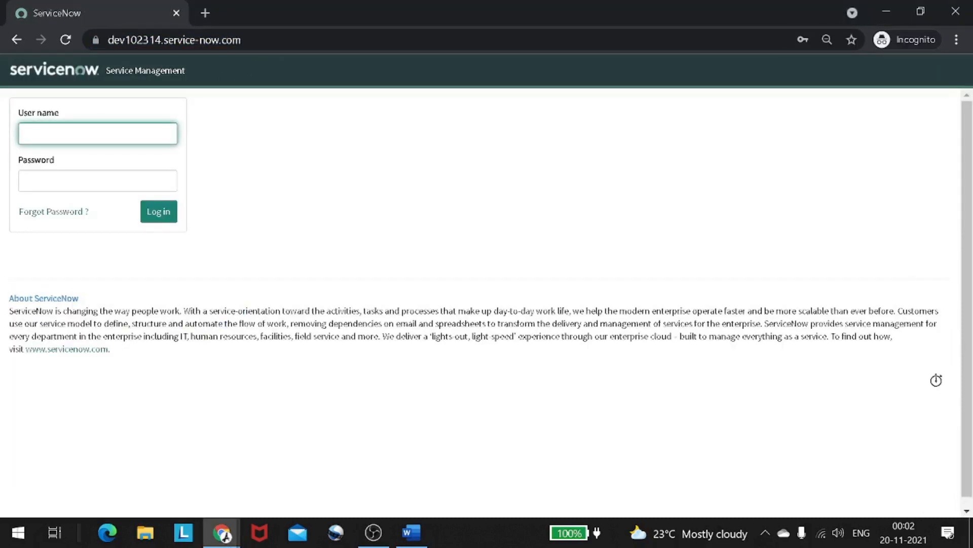
text(technomonk)
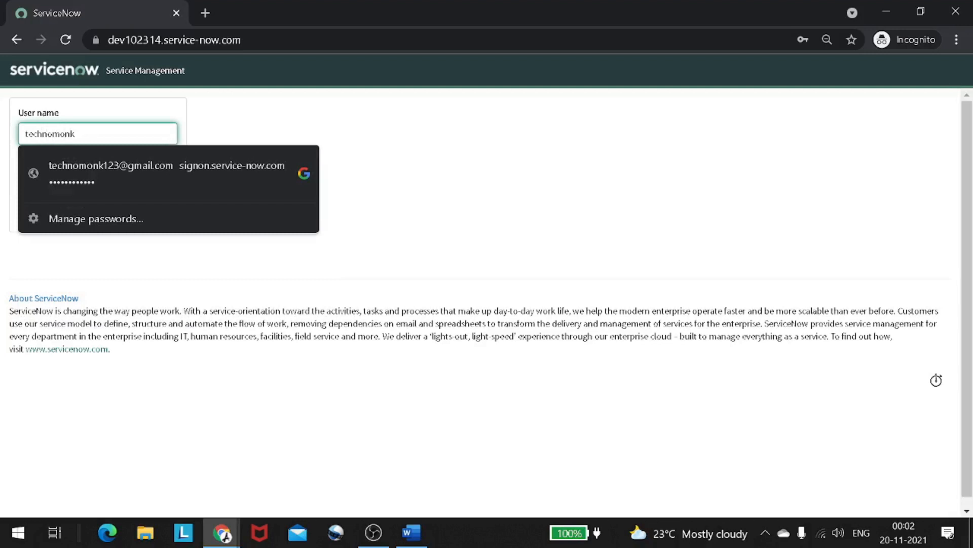
key(Tab)
text(a*******)
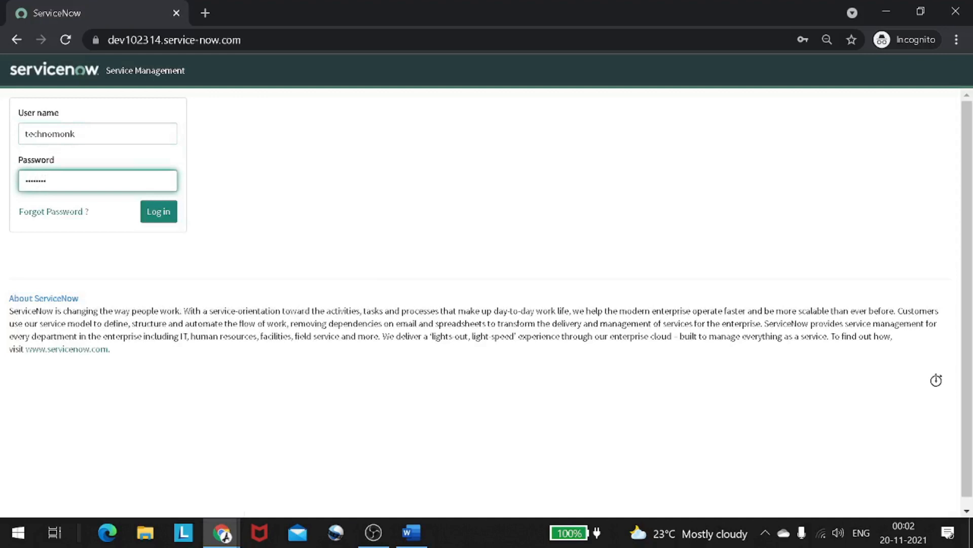
text(**)
click(160, 203)
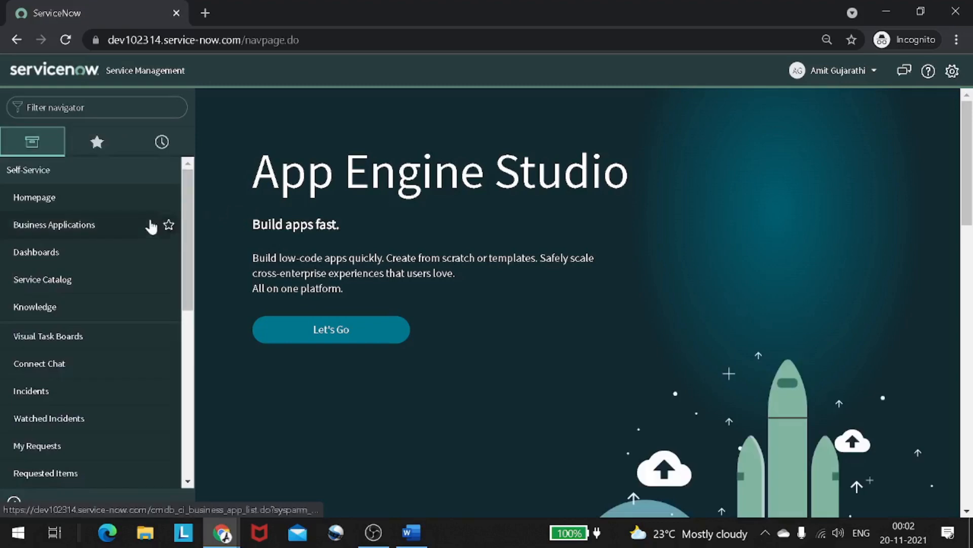
- Look over the test user's signed-in page, then return to the main user record window
scroll(127, 224, down, 7)
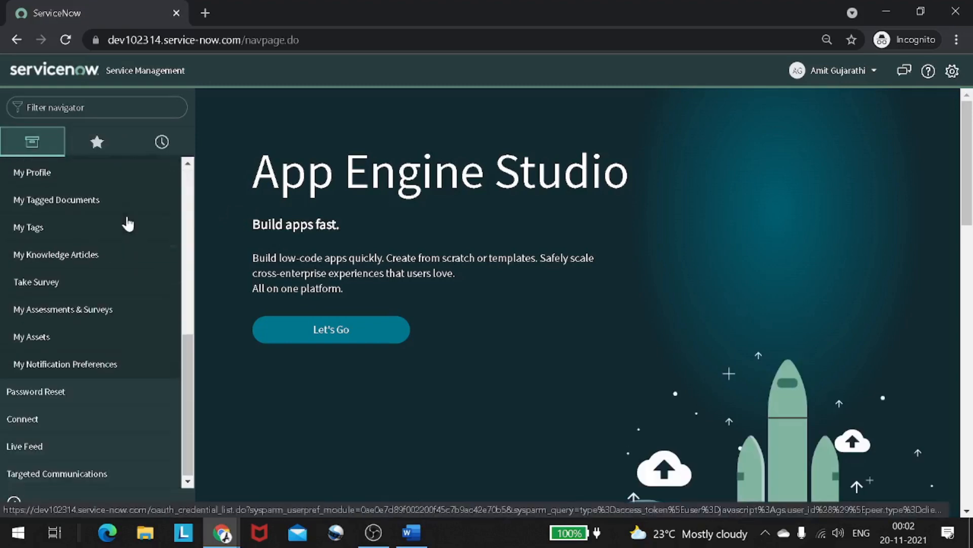
scroll(126, 223, up, 7)
scroll(123, 264, down, 5)
scroll(122, 279, up, 5)
scroll(122, 279, down, 3)
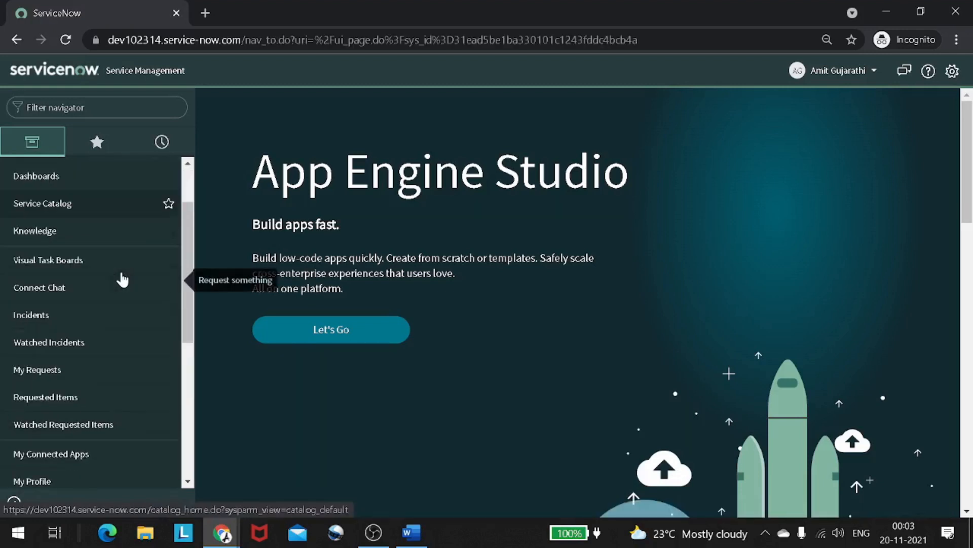
key(alt+Tab)
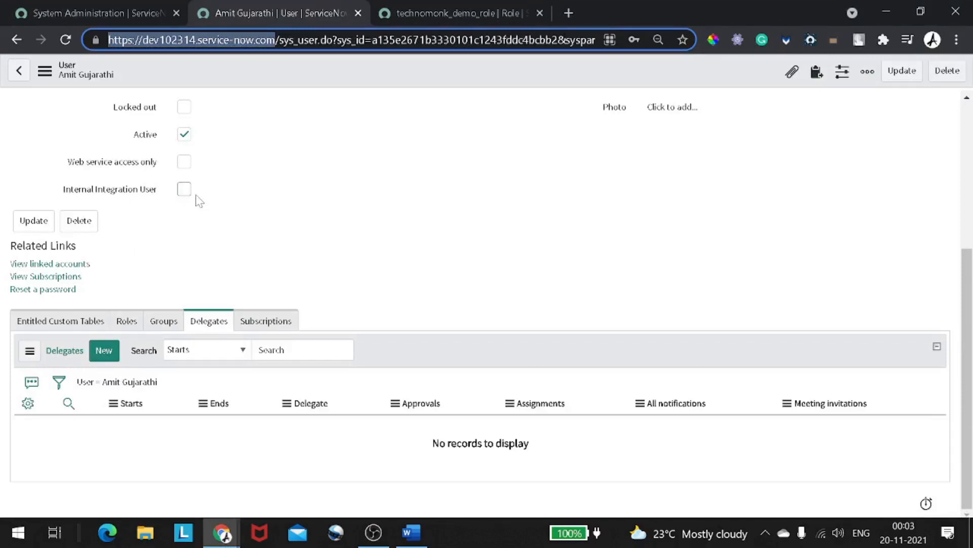
- Add the itil role to the user's Roles List via a search for 'itil', and save
scroll(198, 200, up, 1)
scroll(202, 201, down, 1)
scroll(444, 256, up, 3)
scroll(380, 109, down, 3)
scroll(375, 121, up, 3)
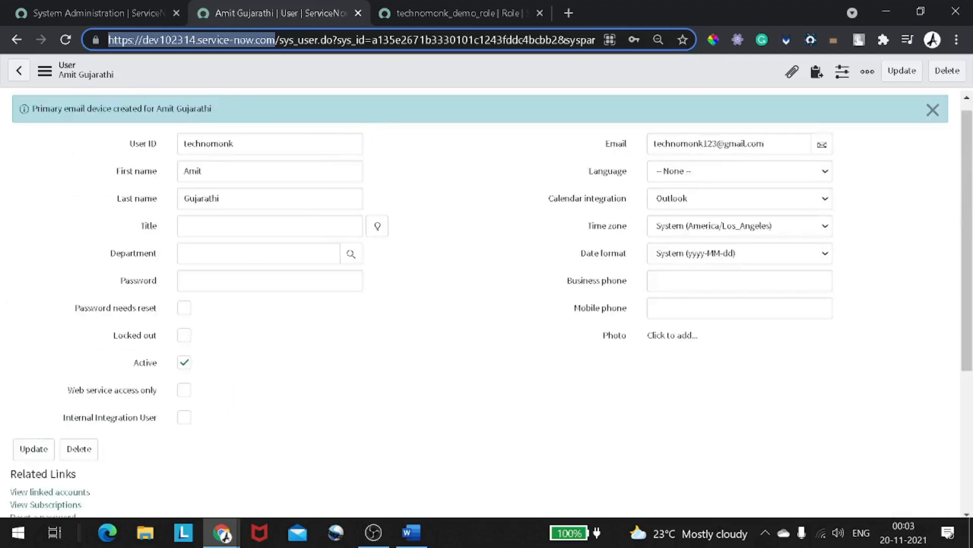
scroll(310, 222, down, 3)
click(133, 324)
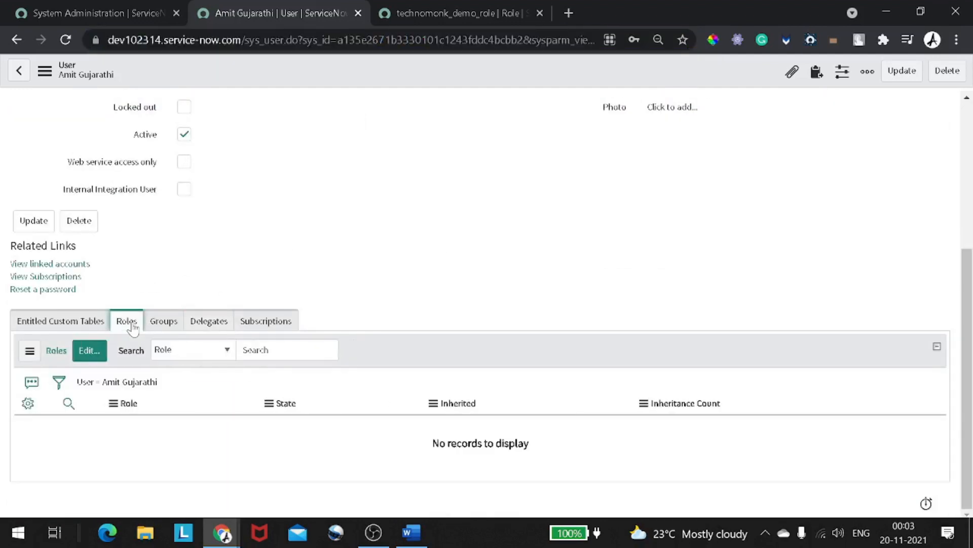
click(81, 361)
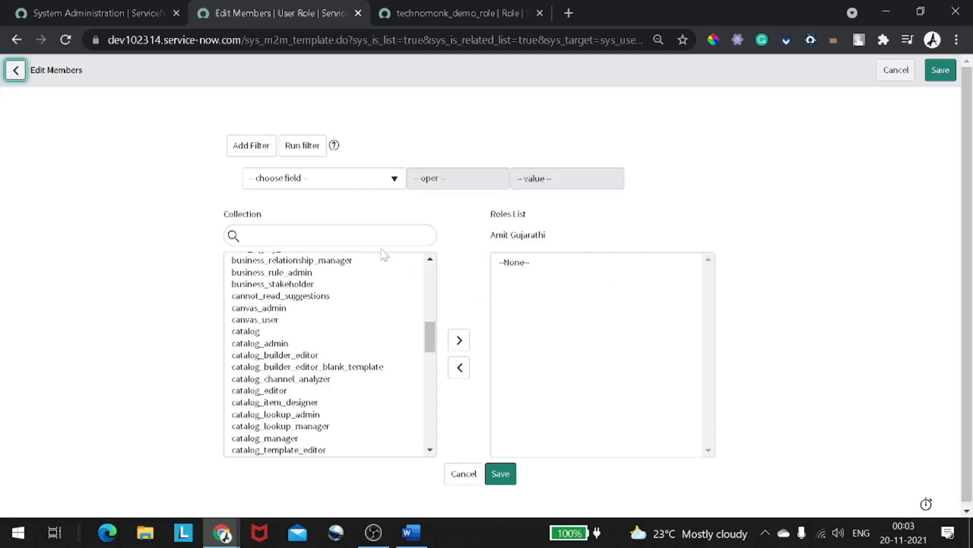
click(365, 235)
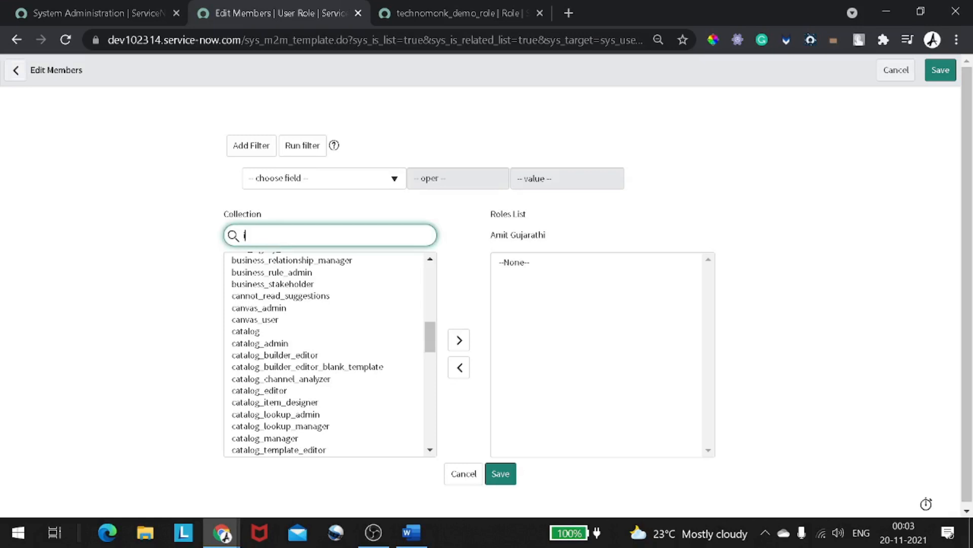
text(itil)
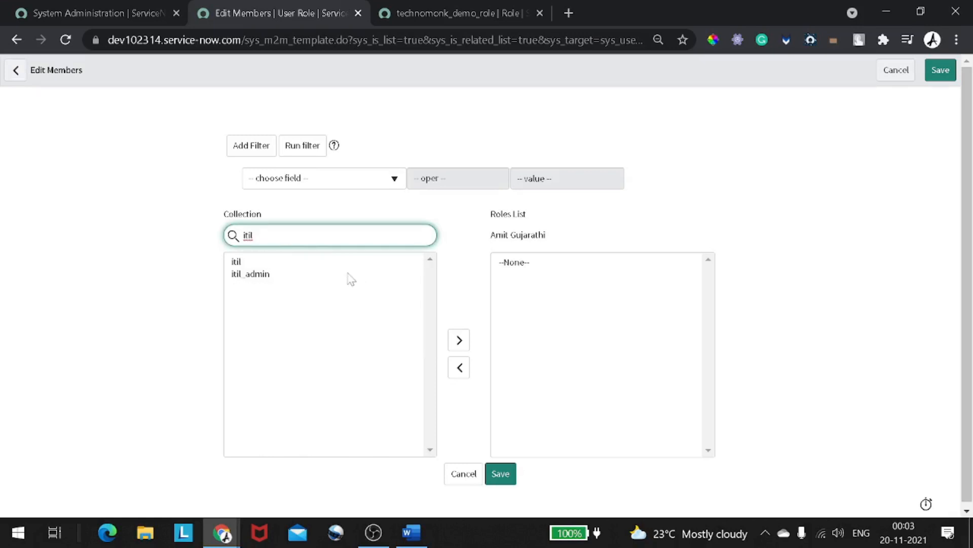
click(249, 263)
double_click(250, 264)
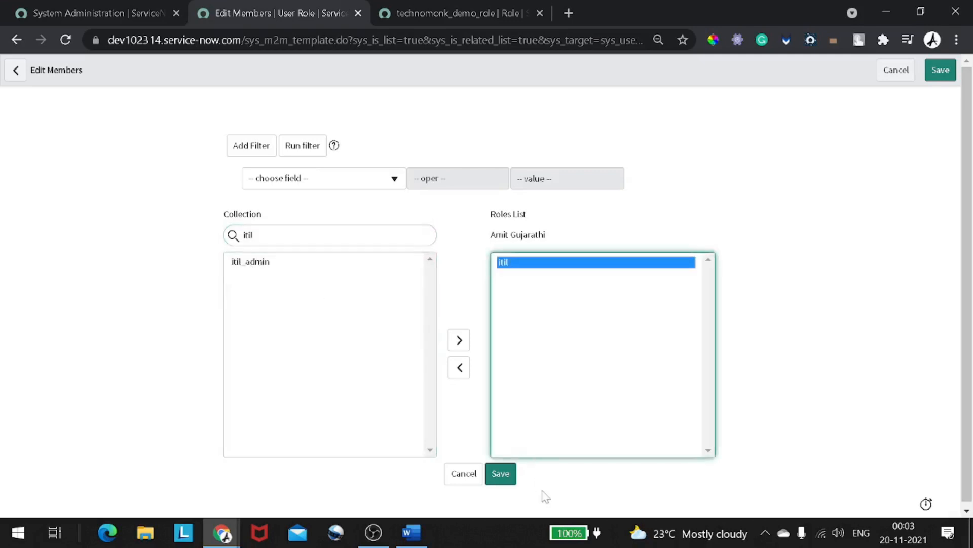
click(506, 476)
click(507, 479)
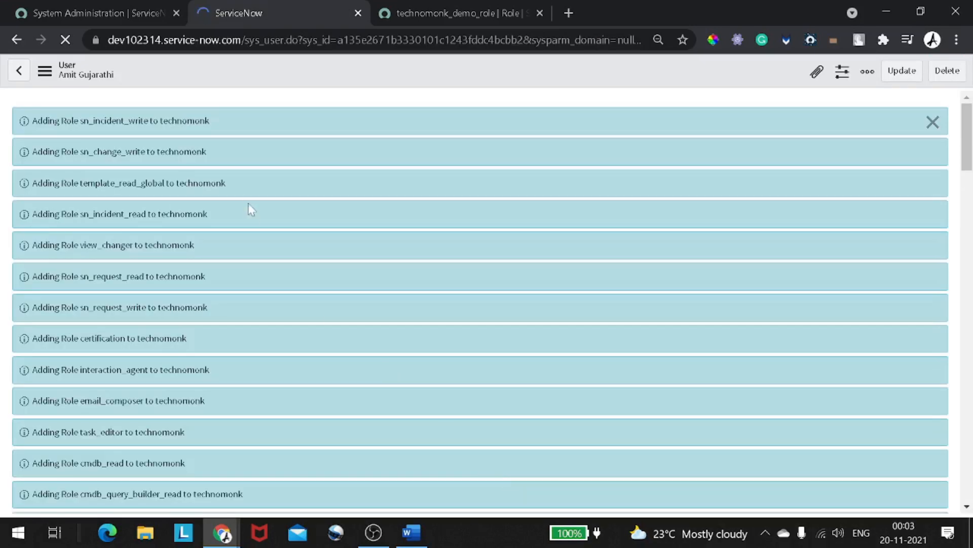
- Confirm the user's Roles list shows 26 roles with itil direct, and open itil in a new tab
scroll(108, 190, up, 7)
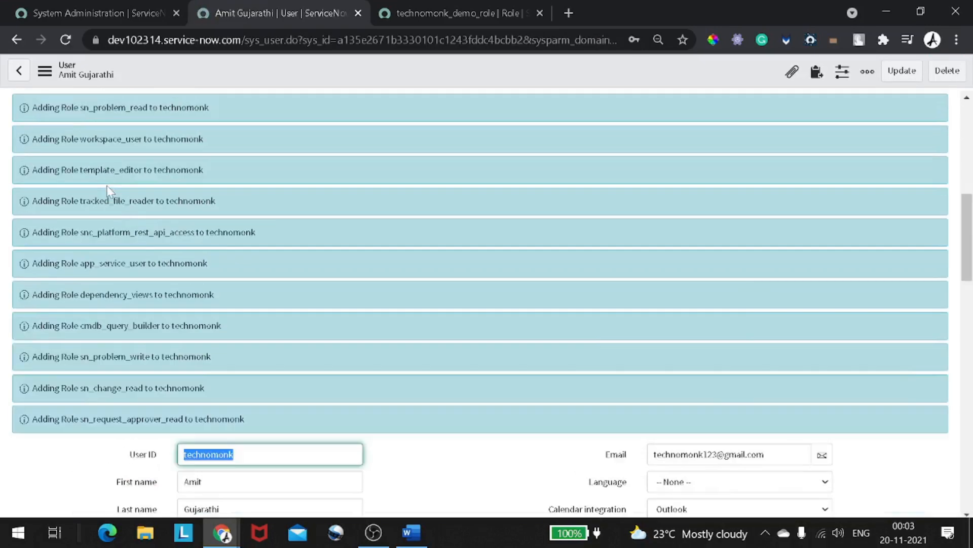
scroll(111, 192, up, 3)
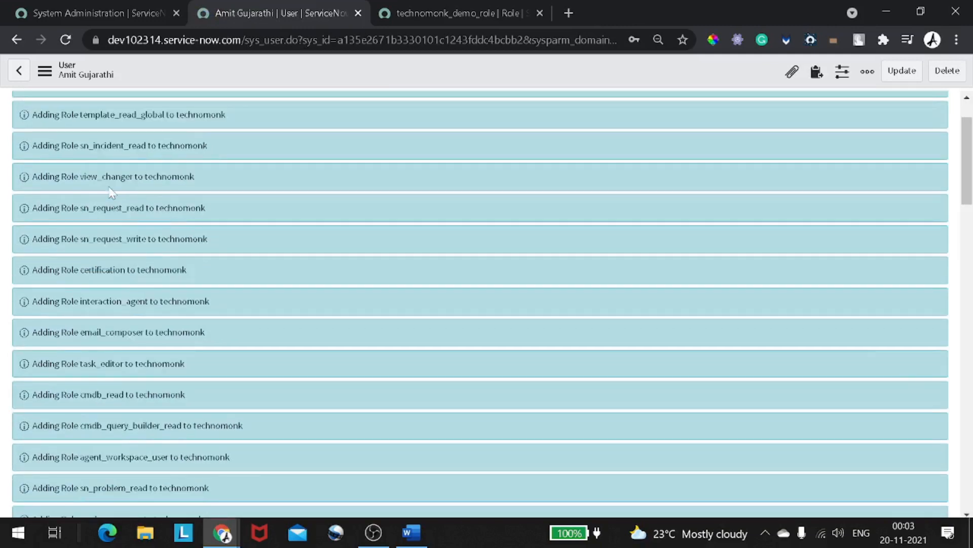
scroll(110, 192, up, 2)
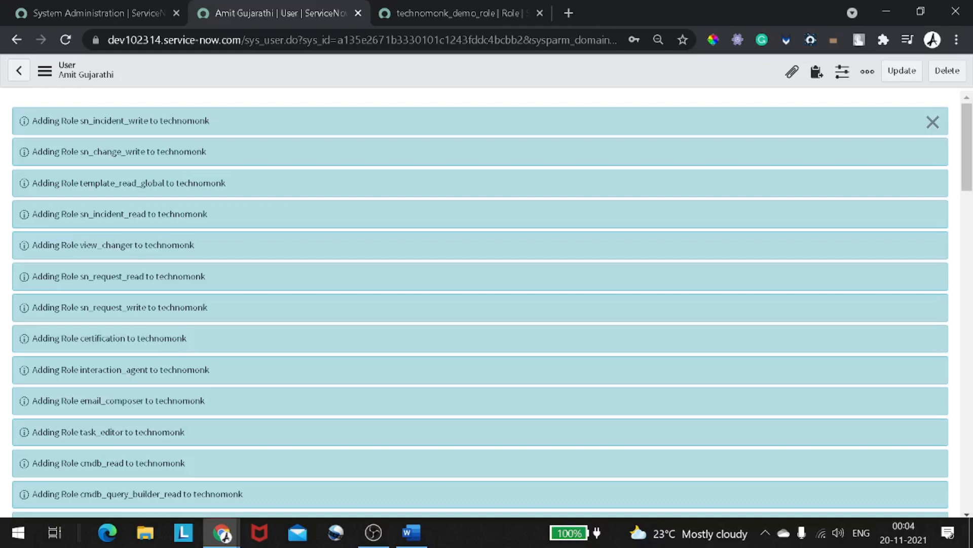
drag(42, 130, 122, 339)
scroll(120, 341, down, 8)
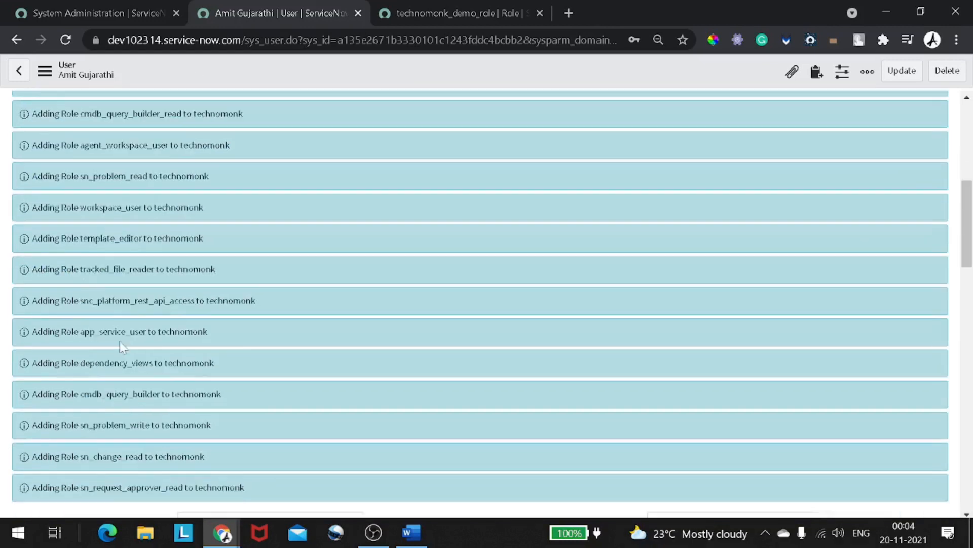
scroll(121, 346, down, 10)
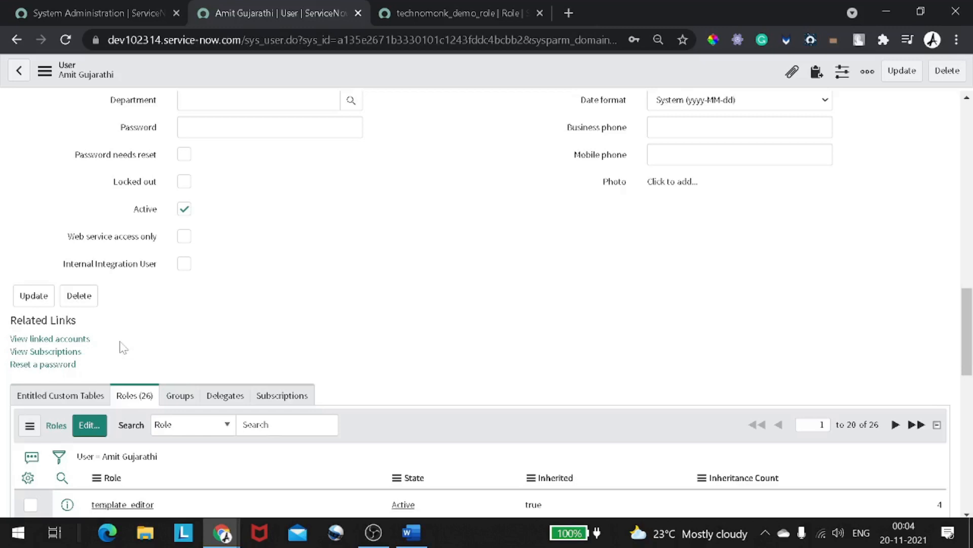
scroll(122, 346, down, 5)
scroll(122, 347, down, 5)
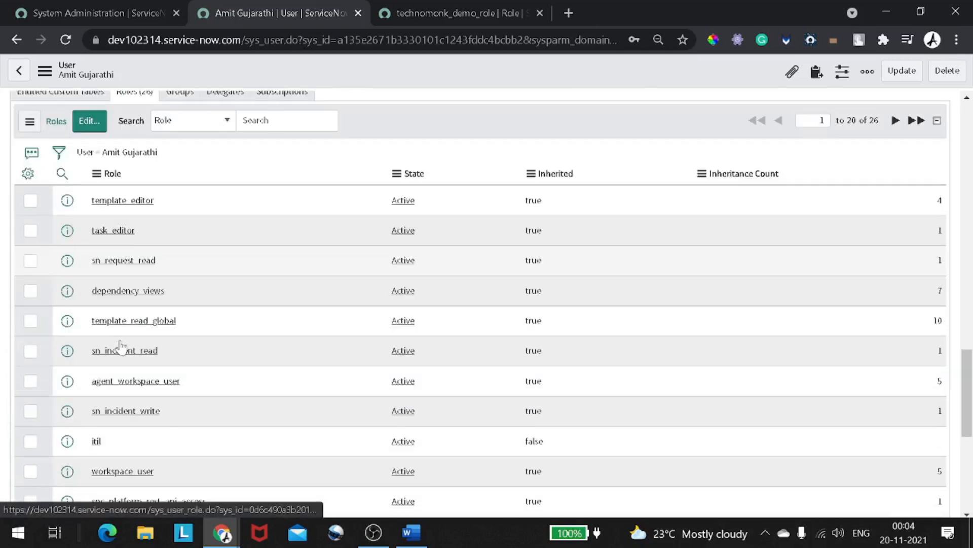
scroll(221, 152, up, 2)
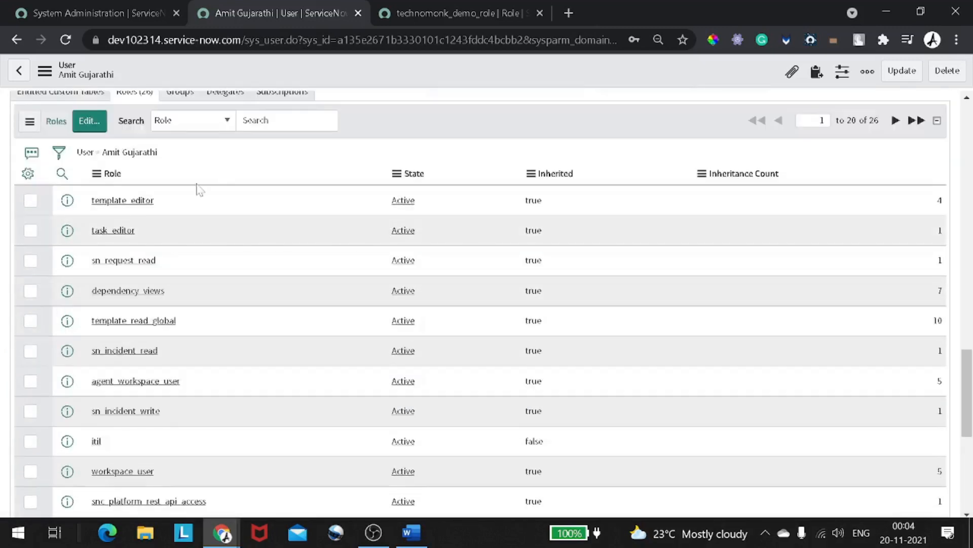
scroll(197, 189, down, 5)
scroll(197, 189, down, 3)
scroll(195, 189, up, 3)
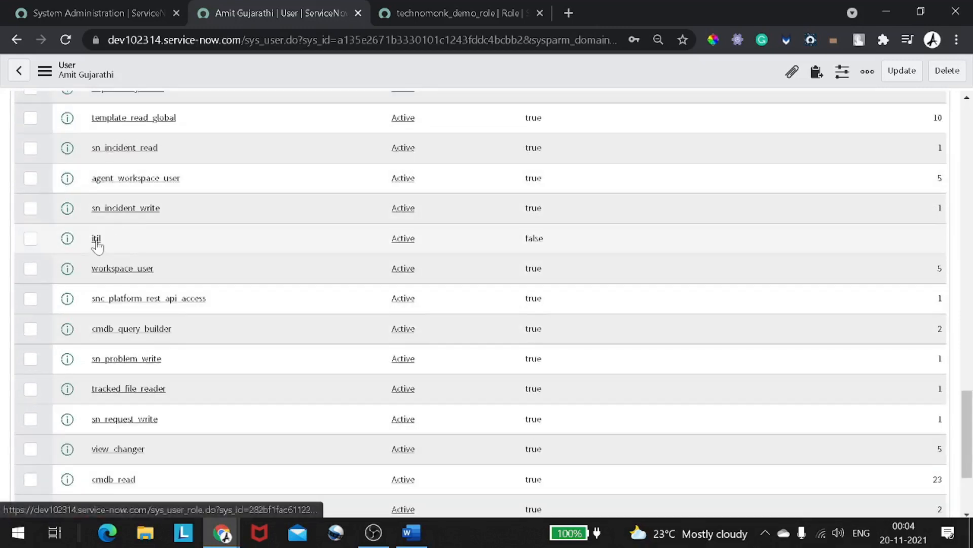
scroll(98, 247, up, 4)
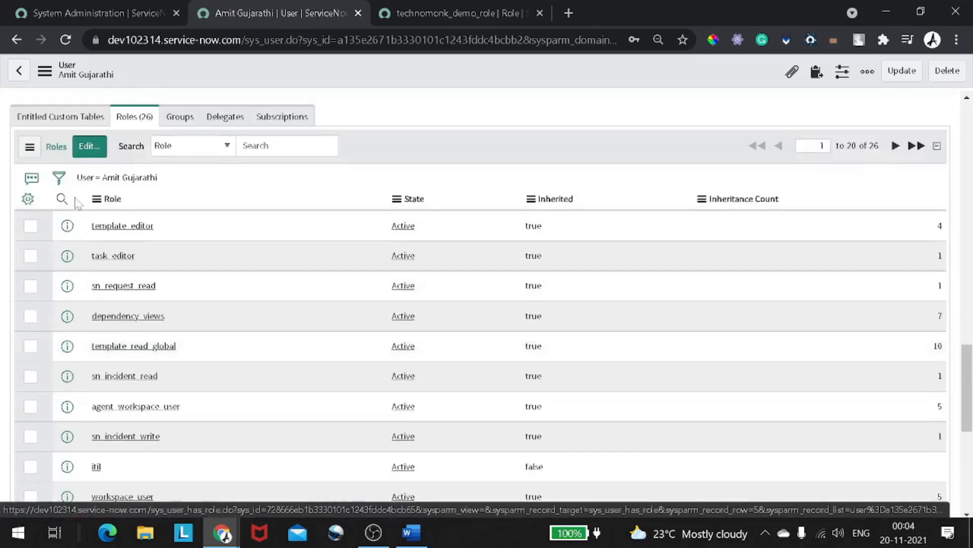
scroll(115, 261, down, 3)
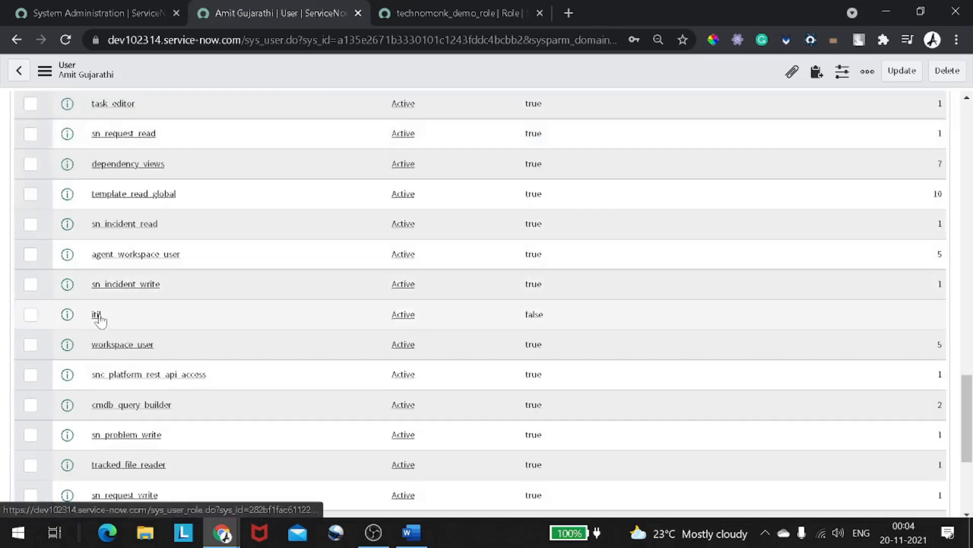
middle_click(98, 315)
- Review the itil role's 15 contained roles, then return to the user's Roles (26) list
click(439, 11)
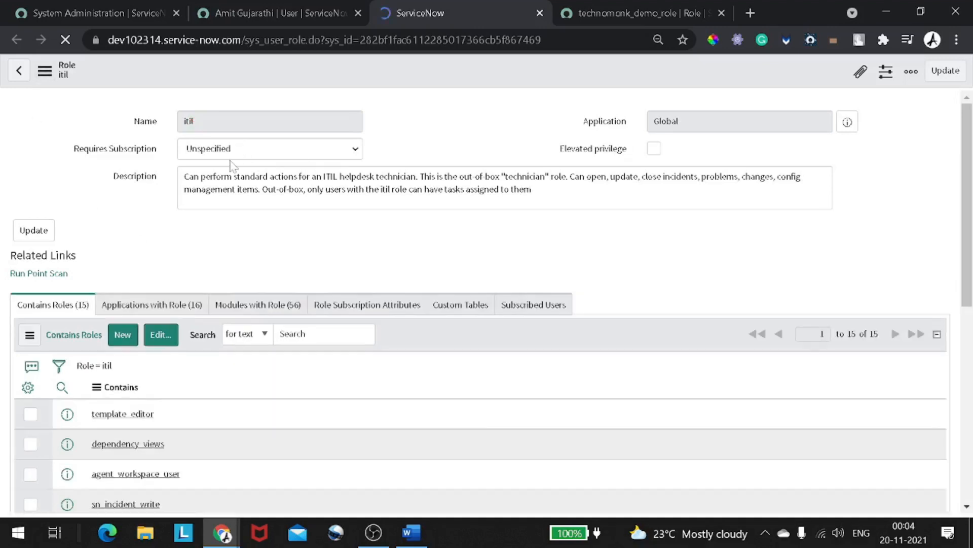
scroll(231, 165, down, 4)
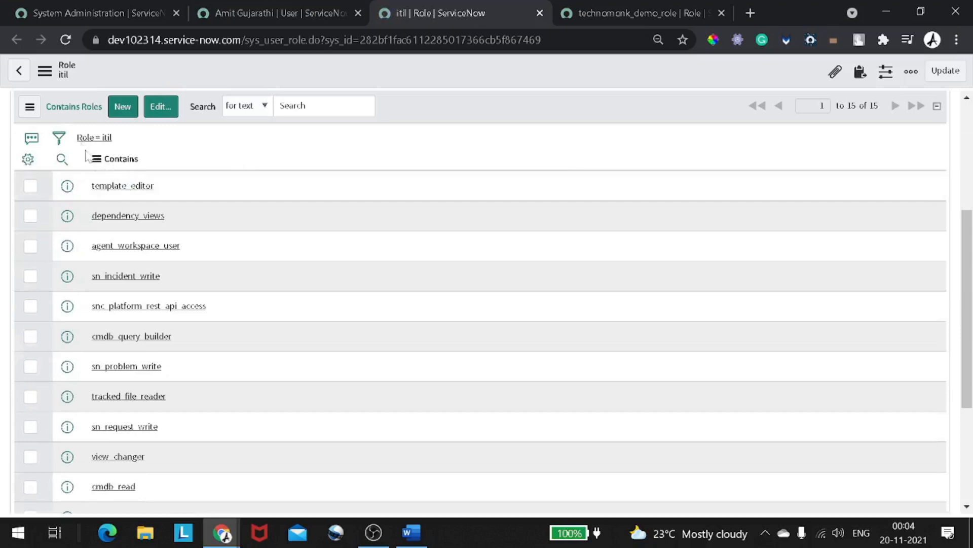
scroll(91, 154, up, 2)
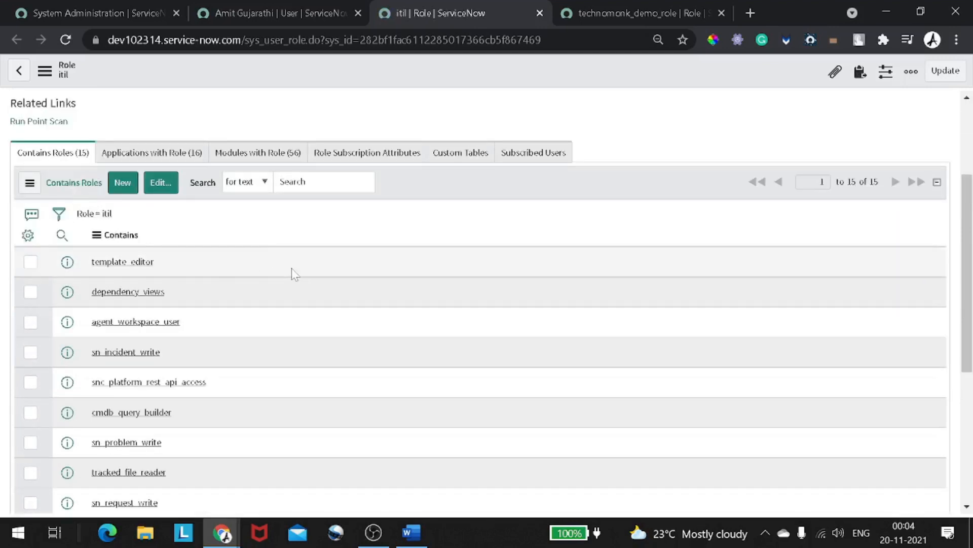
scroll(304, 273, down, 2)
scroll(628, 223, up, 2)
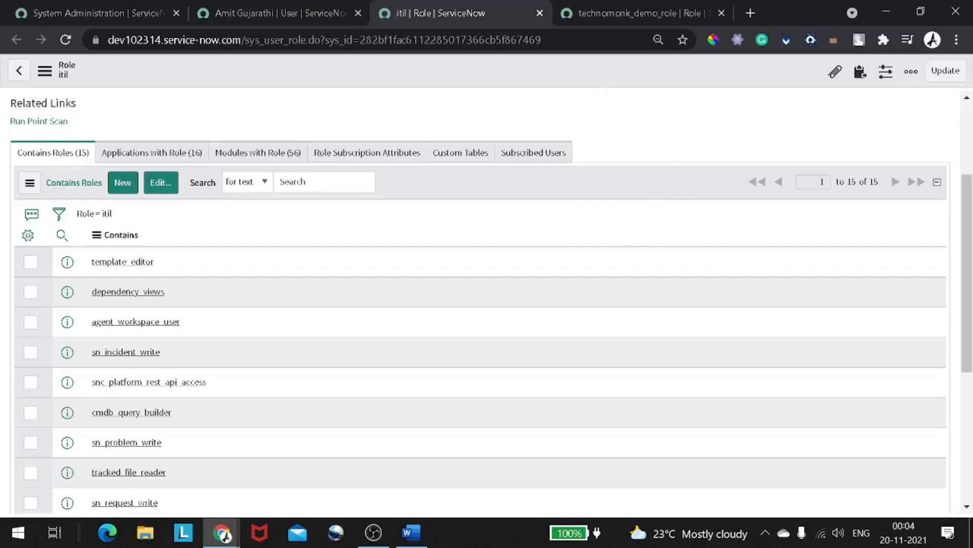
click(307, 17)
scroll(297, 127, up, 5)
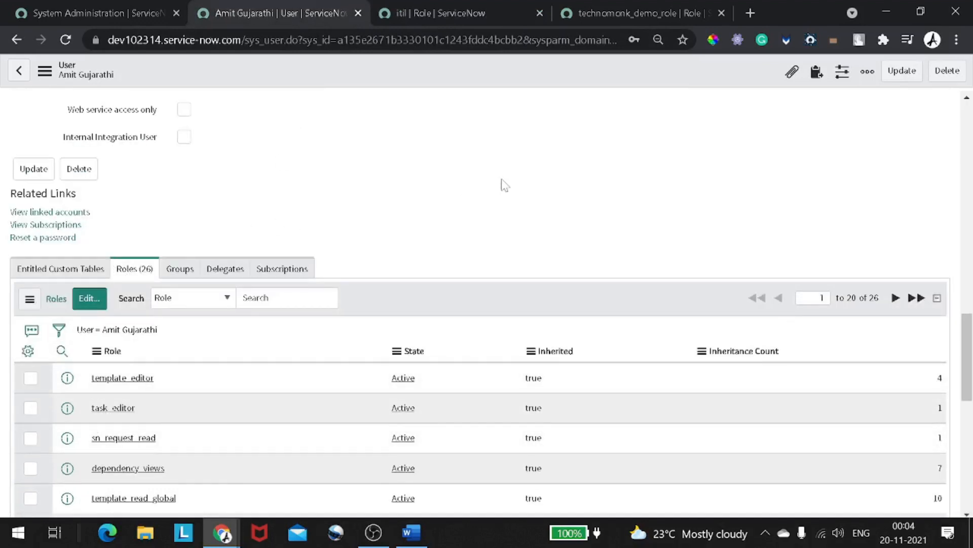
key(alt+Tab)
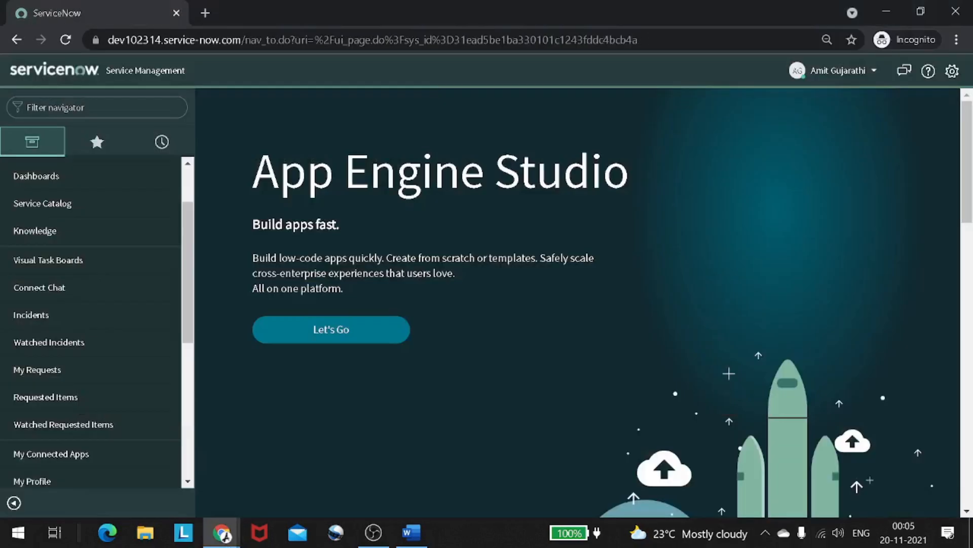
scroll(181, 199, up, 2)
scroll(181, 198, down, 6)
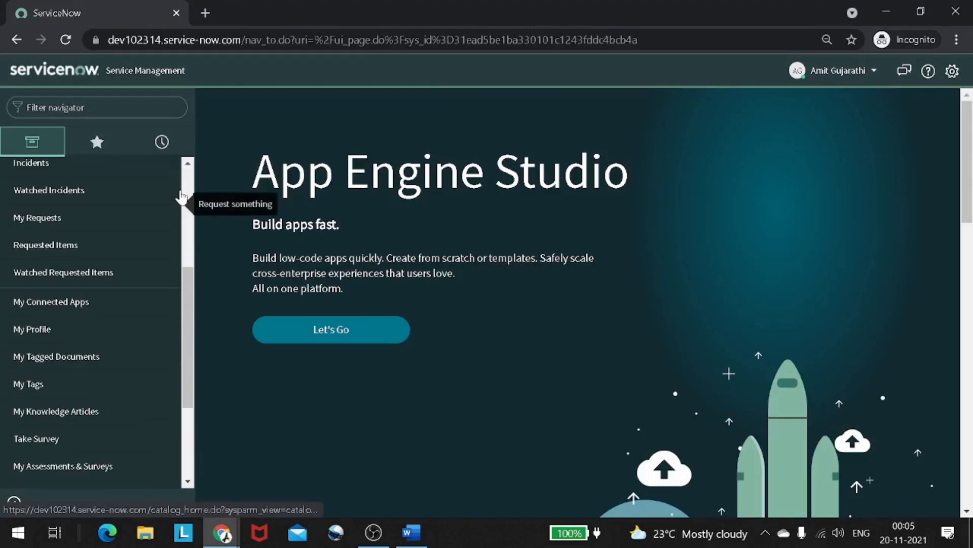
scroll(181, 198, down, 2)
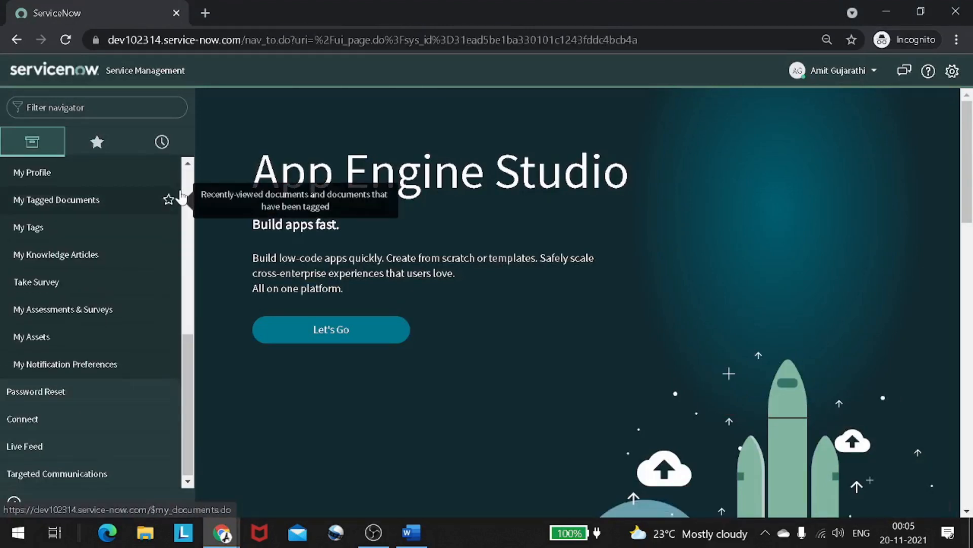
scroll(181, 198, up, 3)
scroll(181, 198, up, 3)
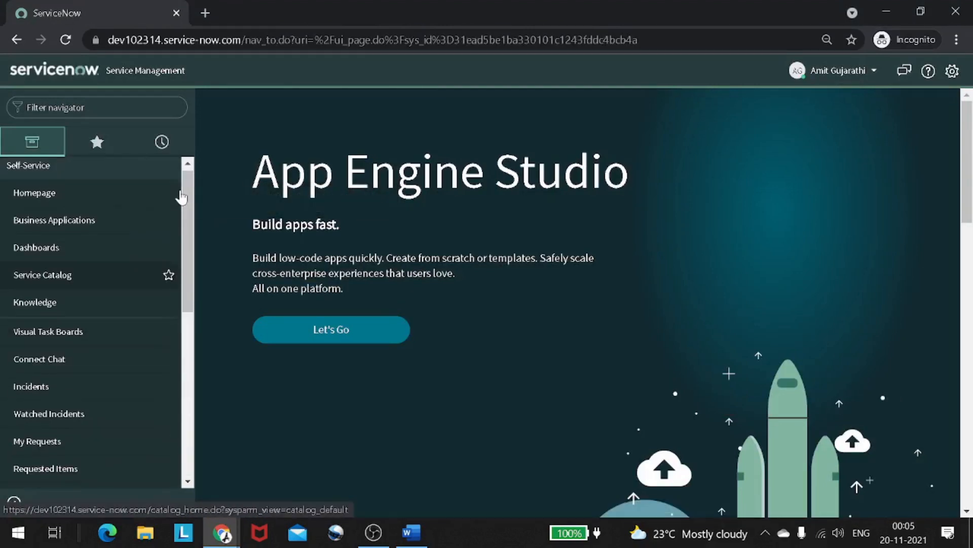
scroll(181, 198, down, 2)
click(66, 41)
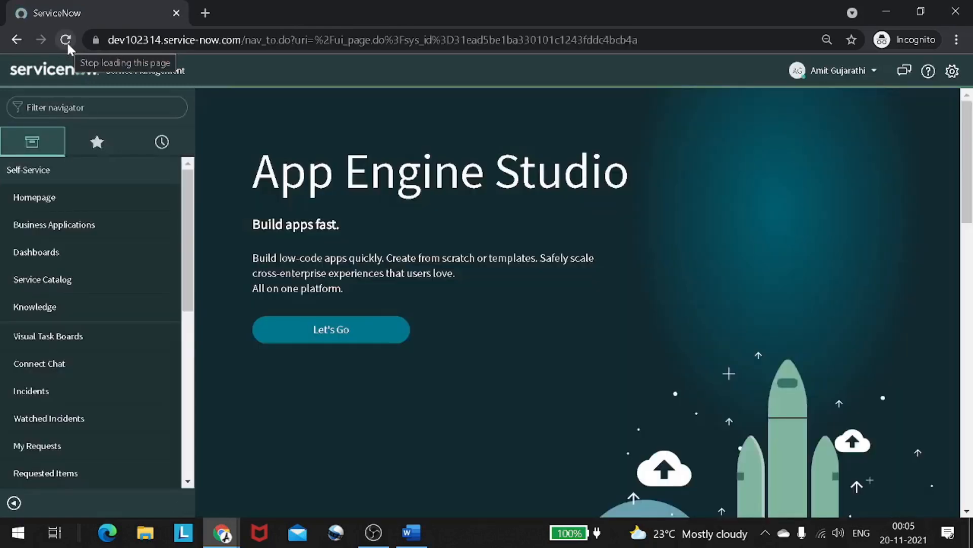
scroll(61, 198, down, 6)
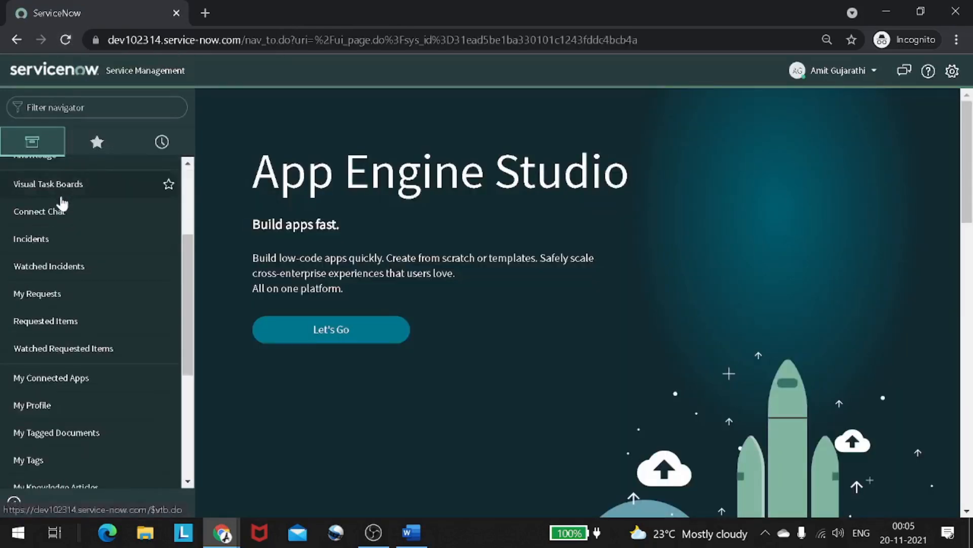
scroll(61, 201, down, 2)
scroll(61, 201, up, 5)
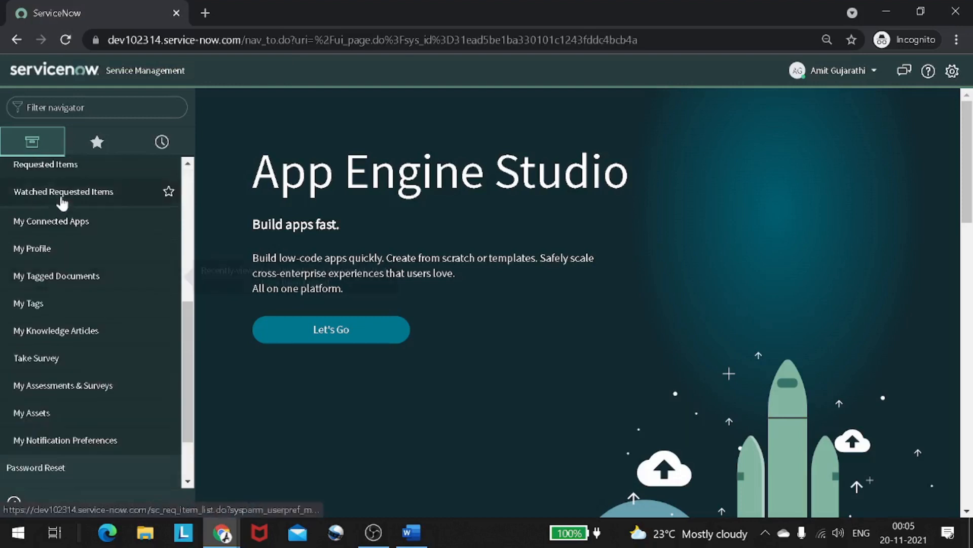
scroll(61, 201, up, 2)
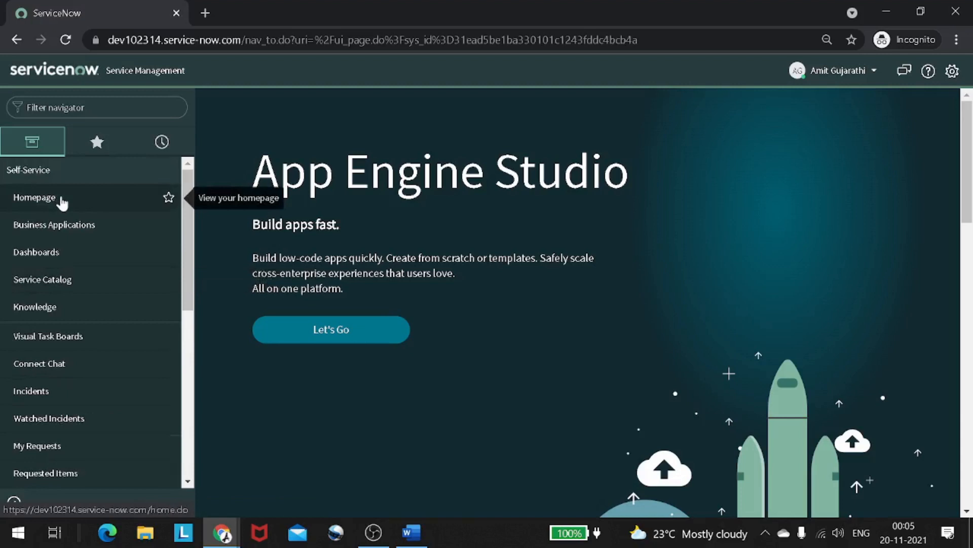
key(alt+Tab)
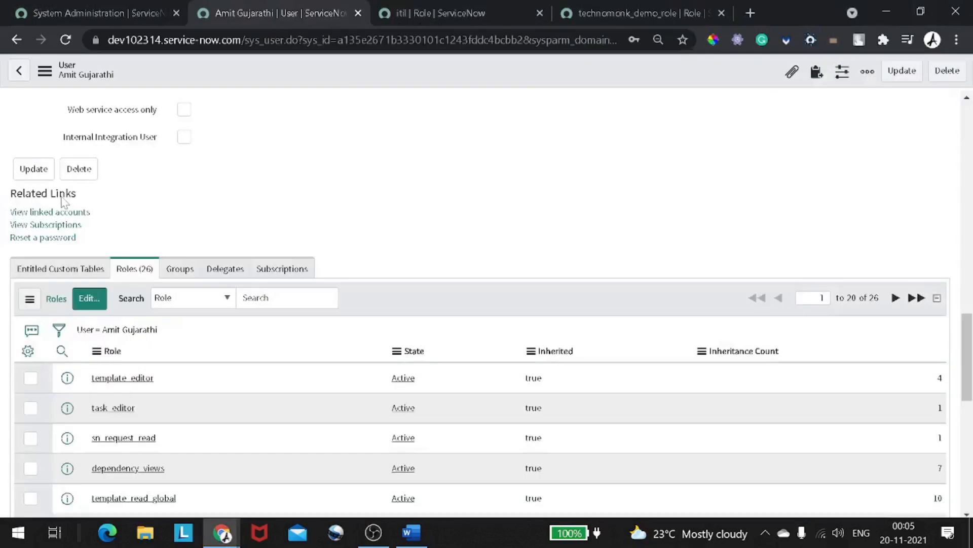
- Confirm the user has no groups, then open the 43-group Groups list in a new tab
click(195, 268)
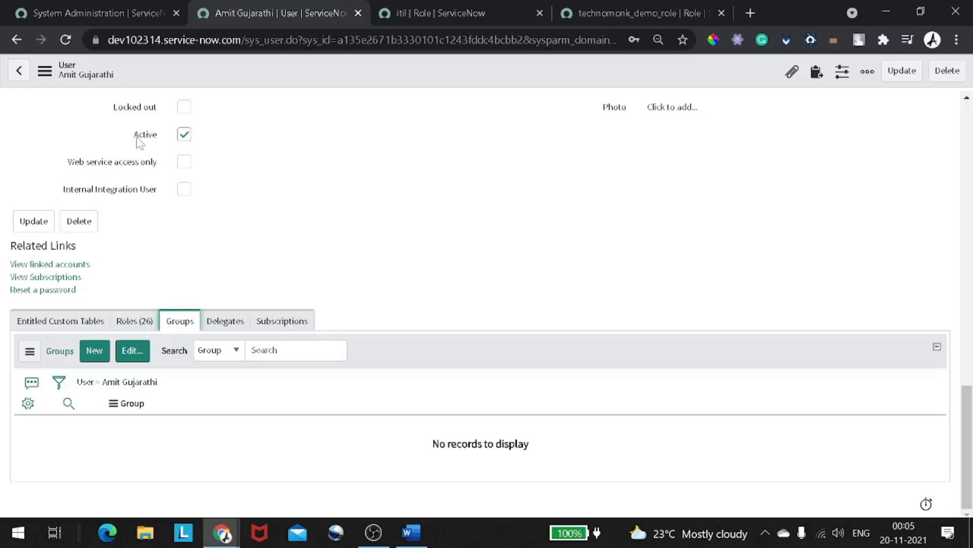
click(123, 15)
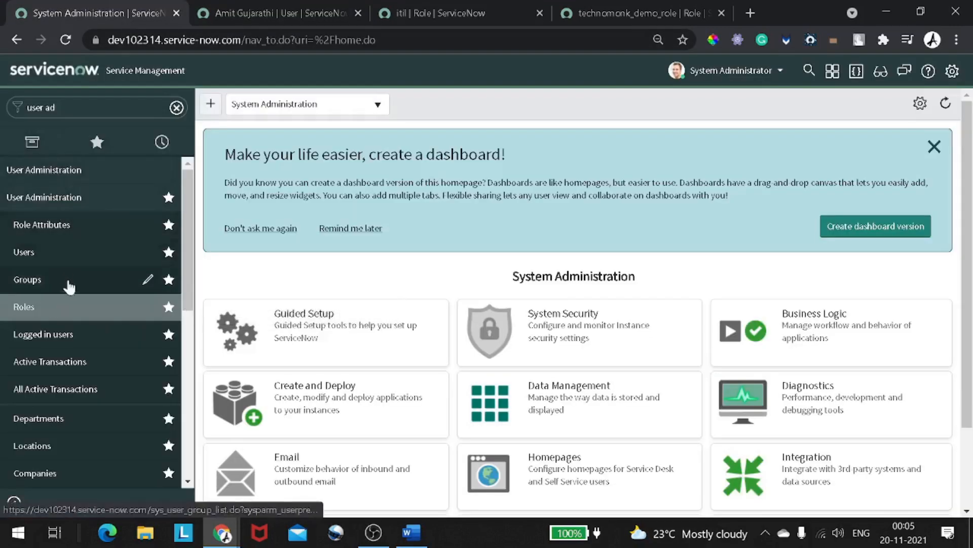
right_click(83, 280)
click(93, 288)
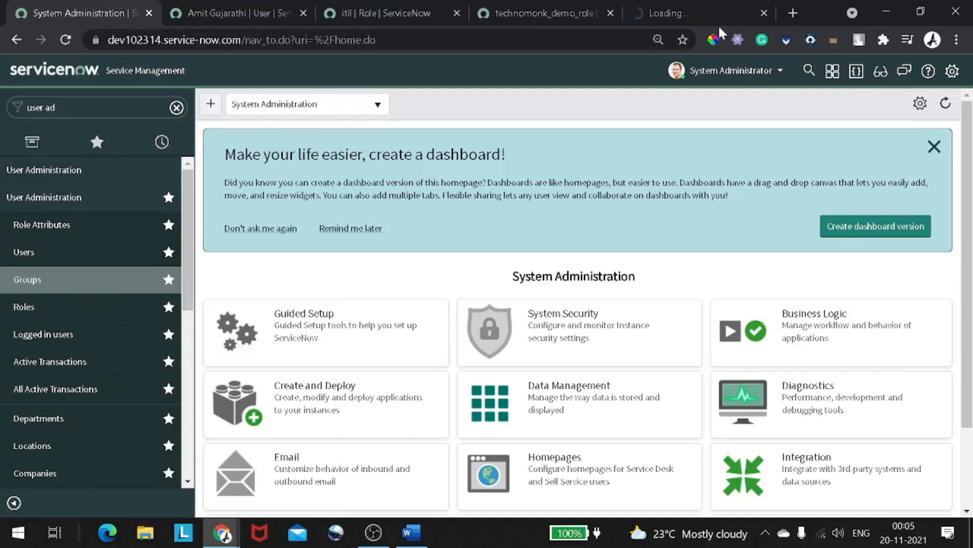
click(689, 2)
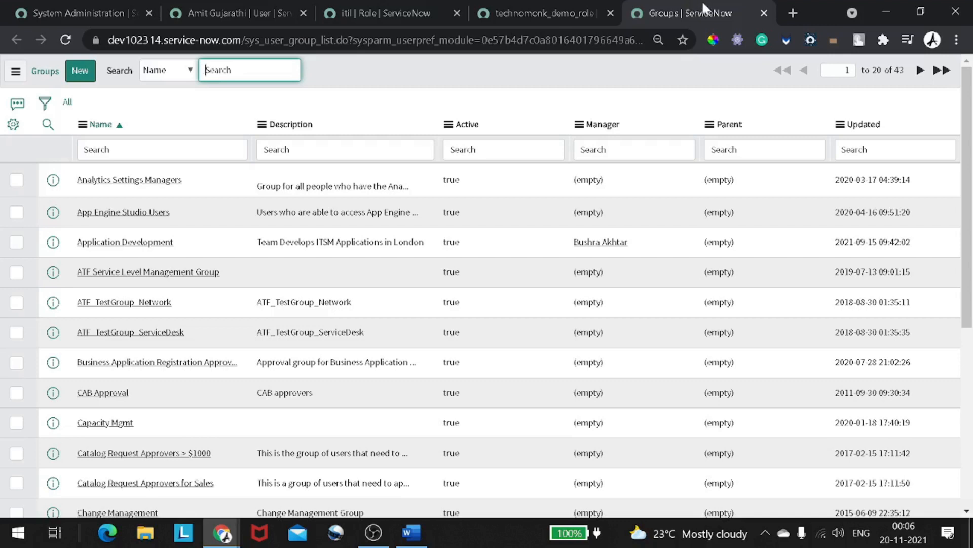
- Enter a new group 'Technomonk group' with a manager, a group e-mail and description 'This is technomonk group'
click(867, 79)
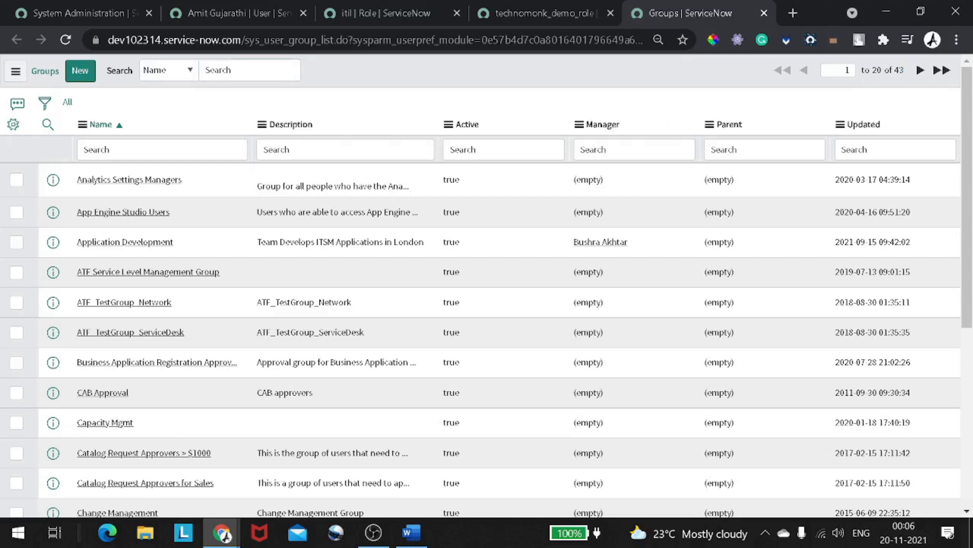
click(81, 76)
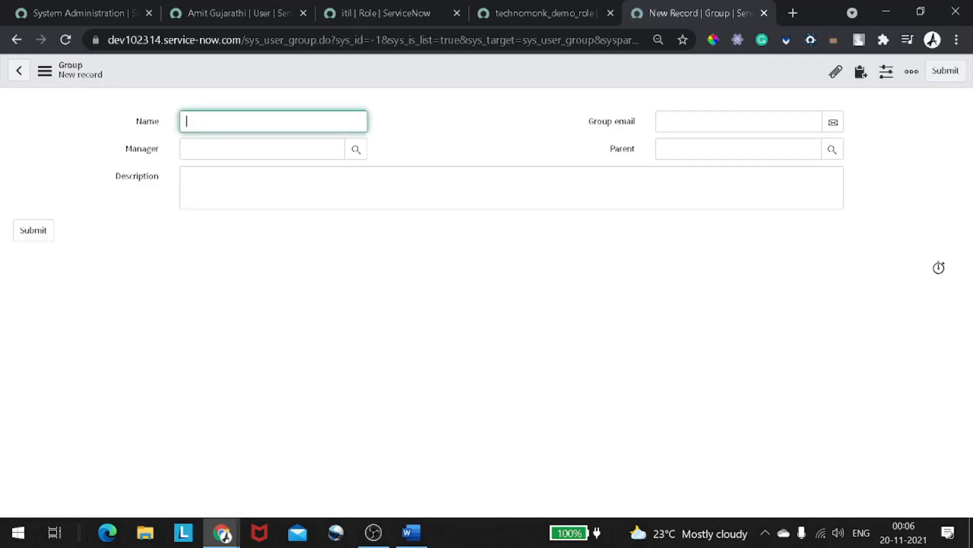
text(Technomonk group)
key(Tab)
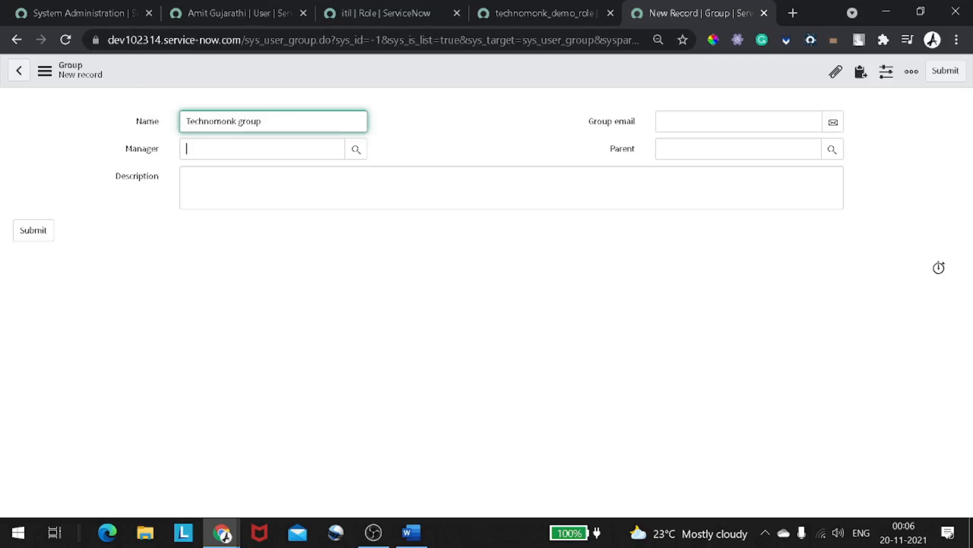
text(a)
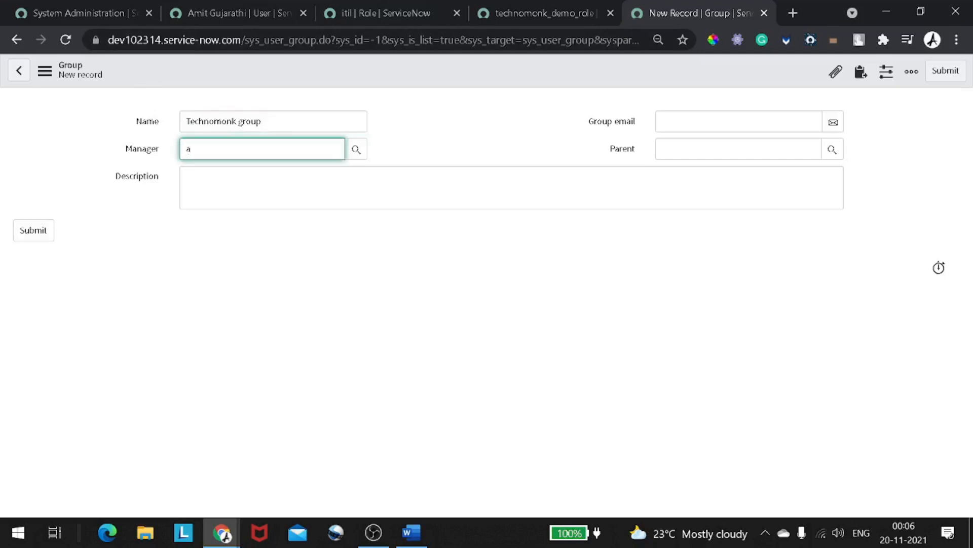
text(be)
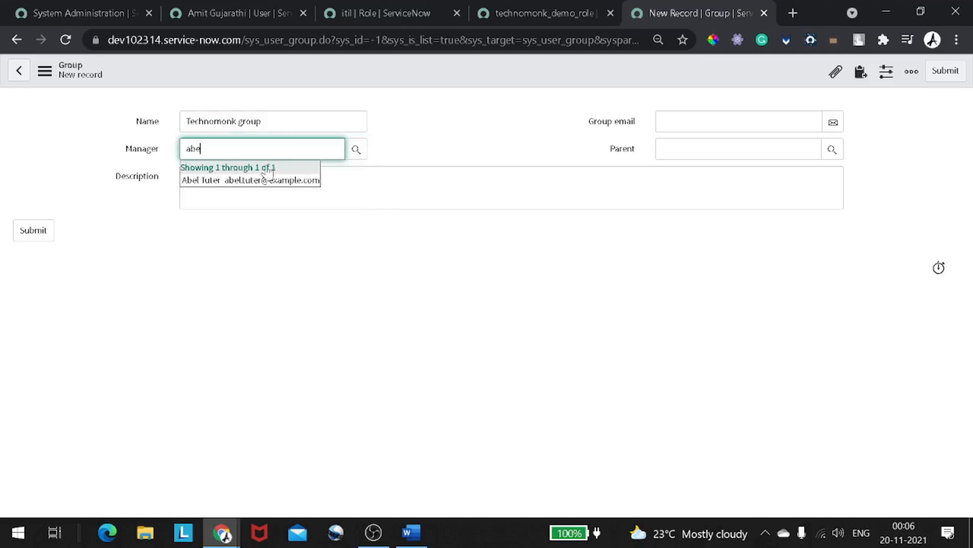
key(Down)
key(Return)
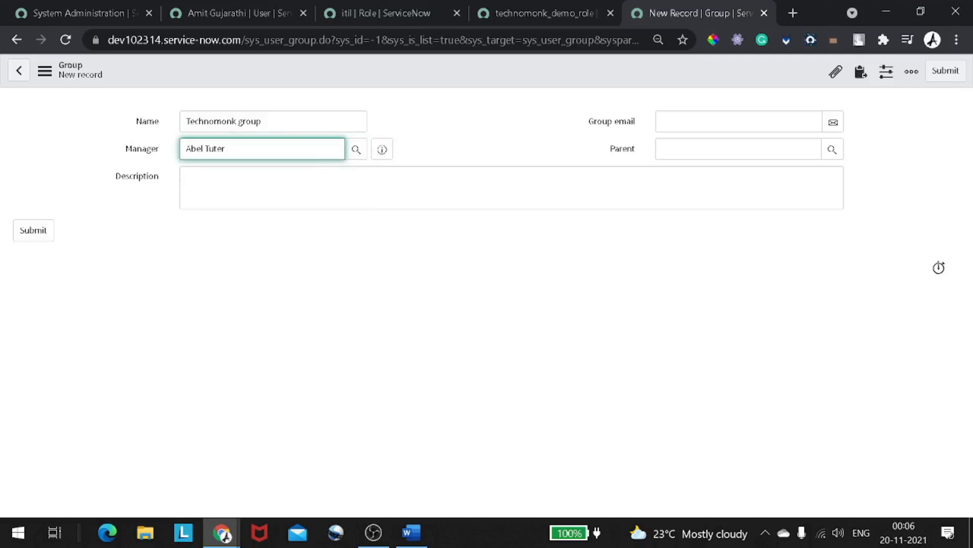
key(Tab)
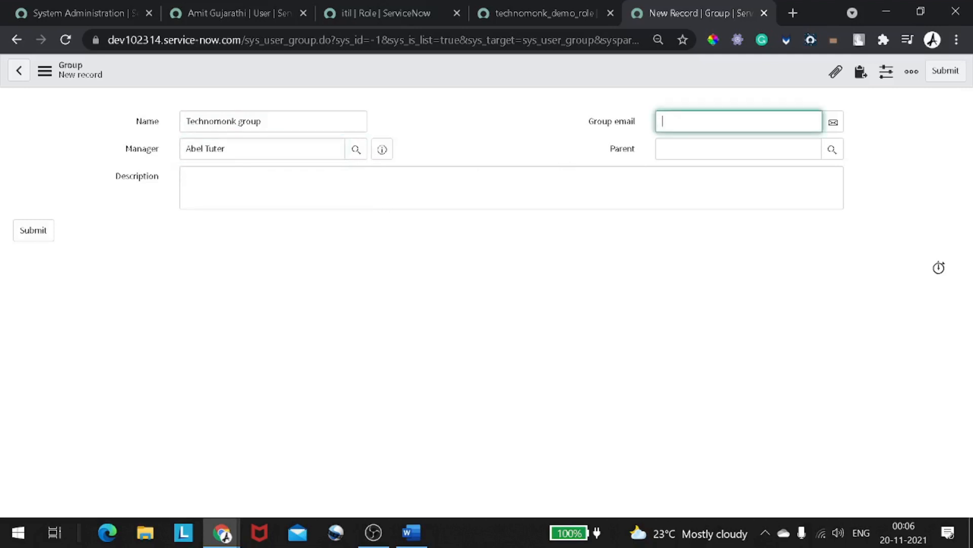
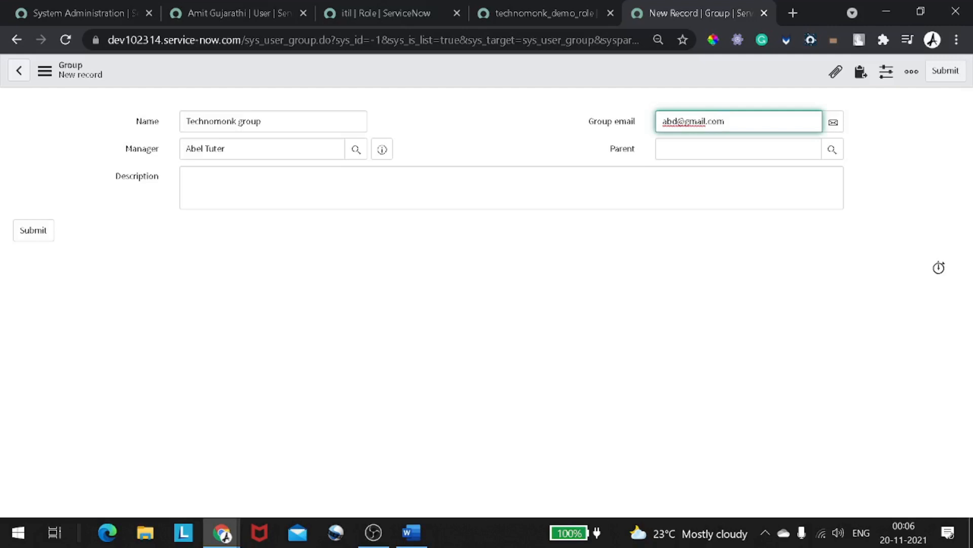
click(189, 176)
text(This is technomonk group)
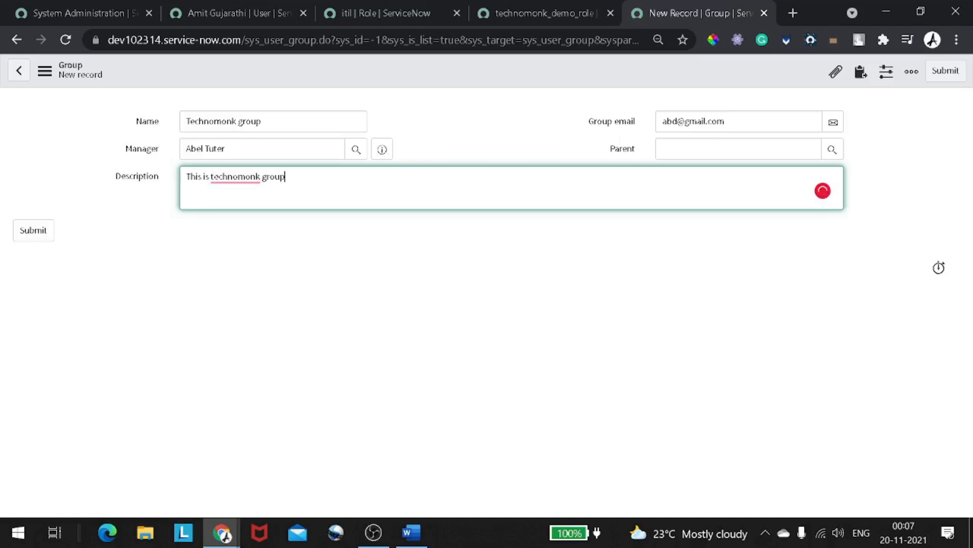
right_click(520, 81)
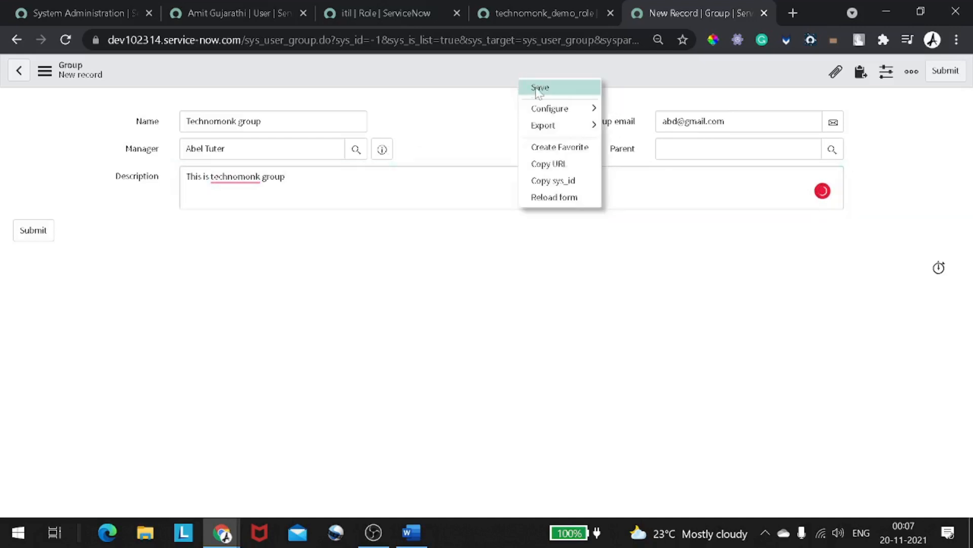
- Save Technomonk group and review its empty Roles, Members, Child Groups and subscription lists
click(536, 88)
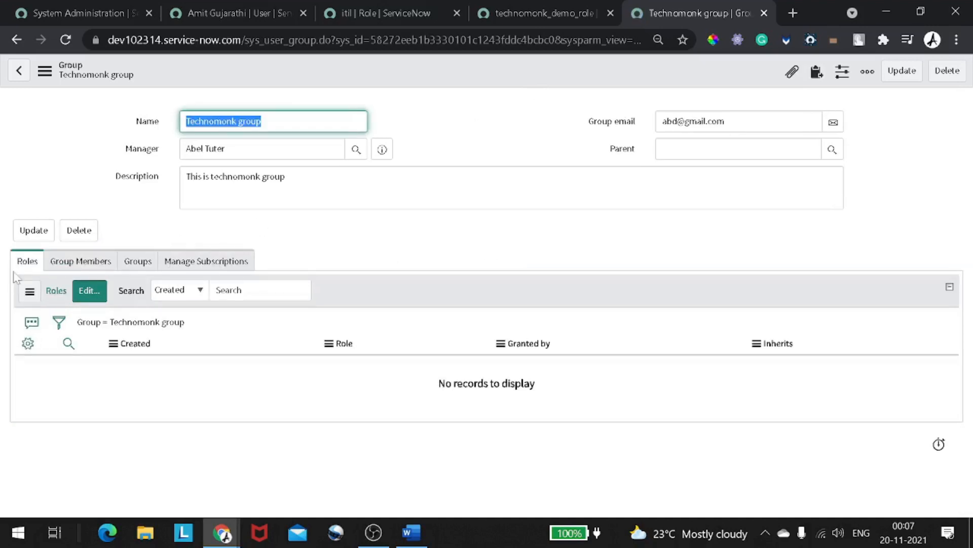
click(78, 261)
click(28, 262)
click(84, 262)
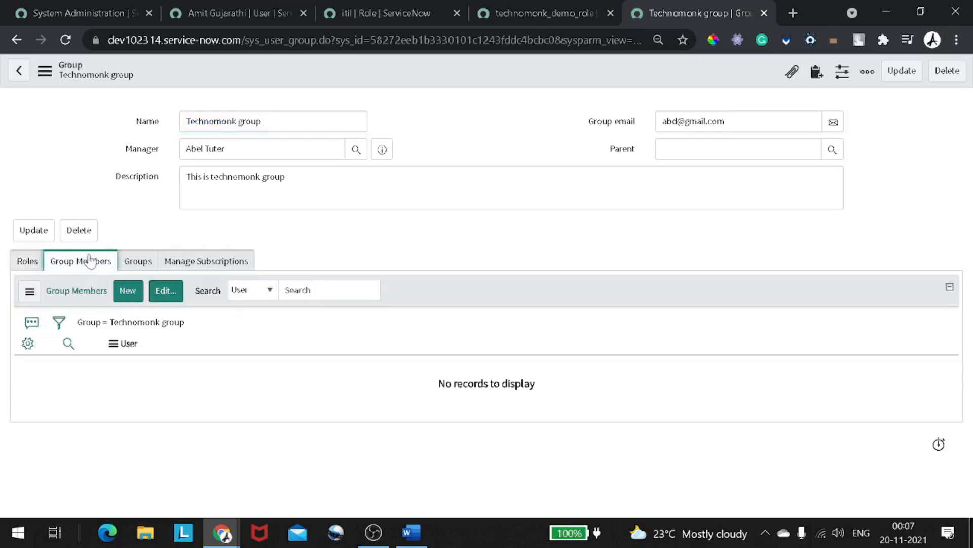
click(135, 260)
click(200, 262)
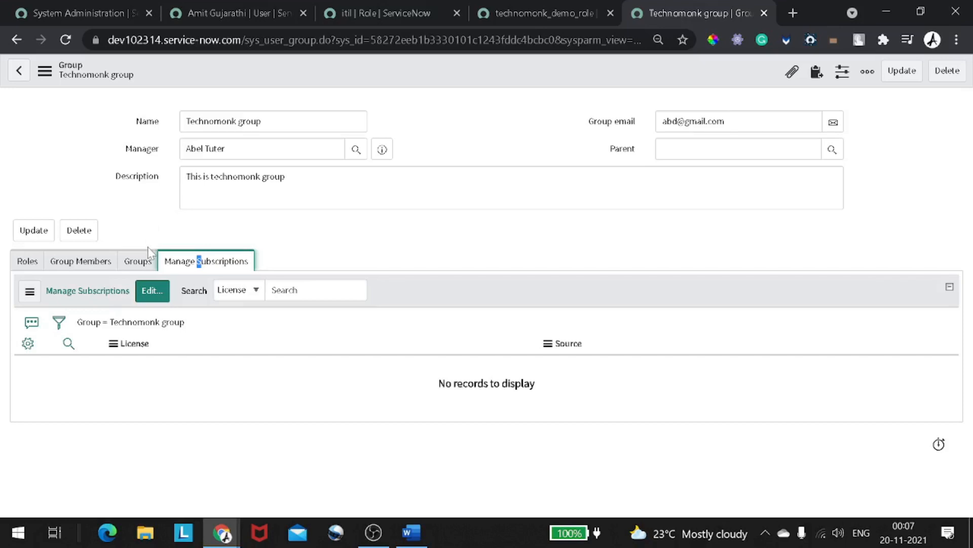
click(138, 261)
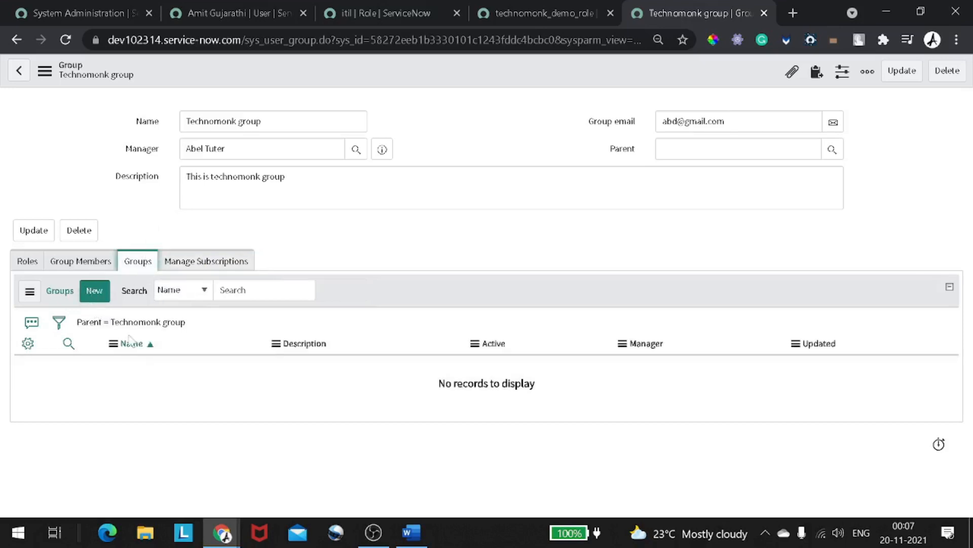
click(94, 260)
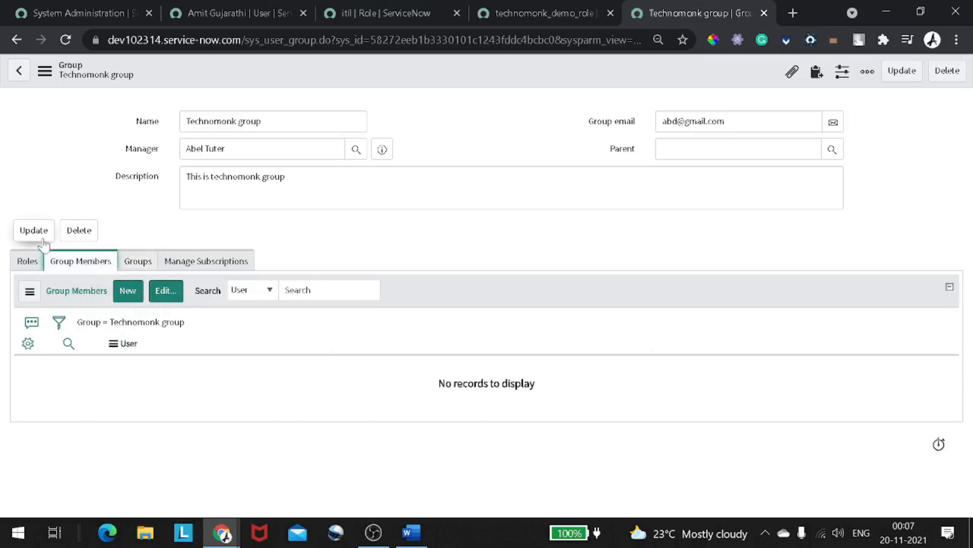
click(27, 262)
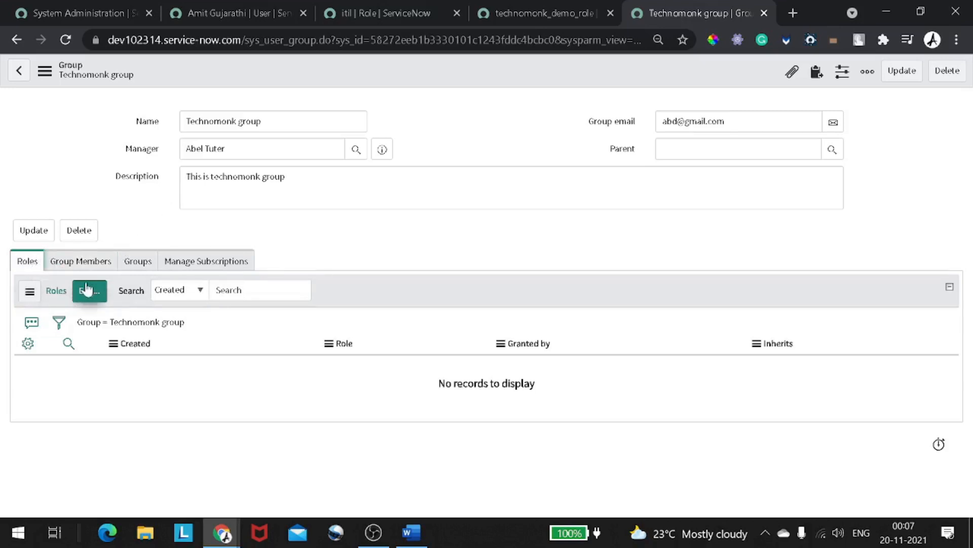
- Check the itil and technomonk_demo_role tabs, open the user's group editor, then return to Technomonk group
click(344, 20)
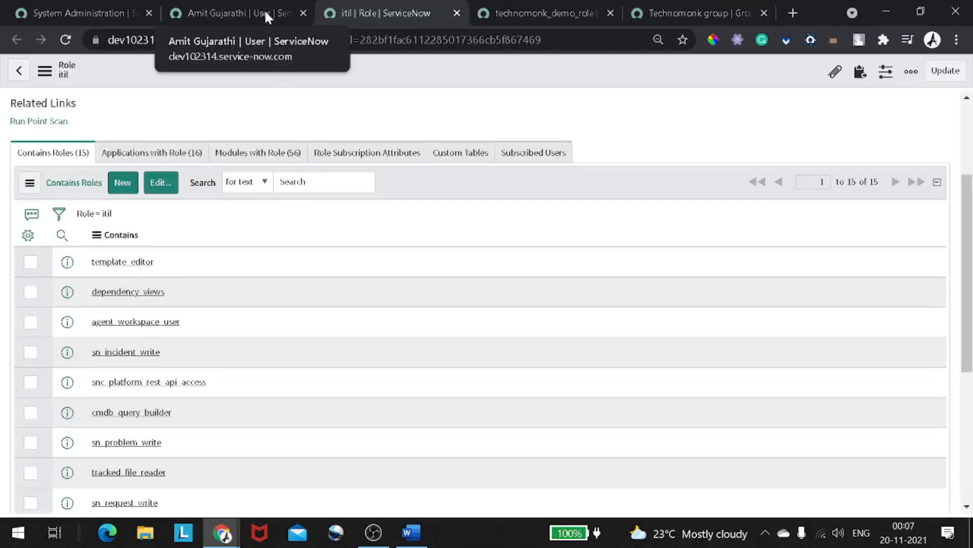
click(574, 8)
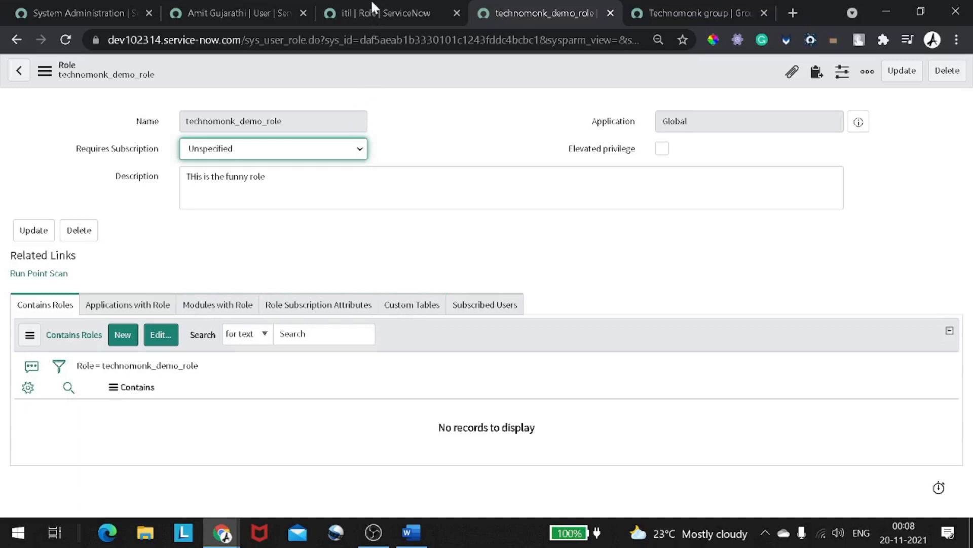
click(245, 12)
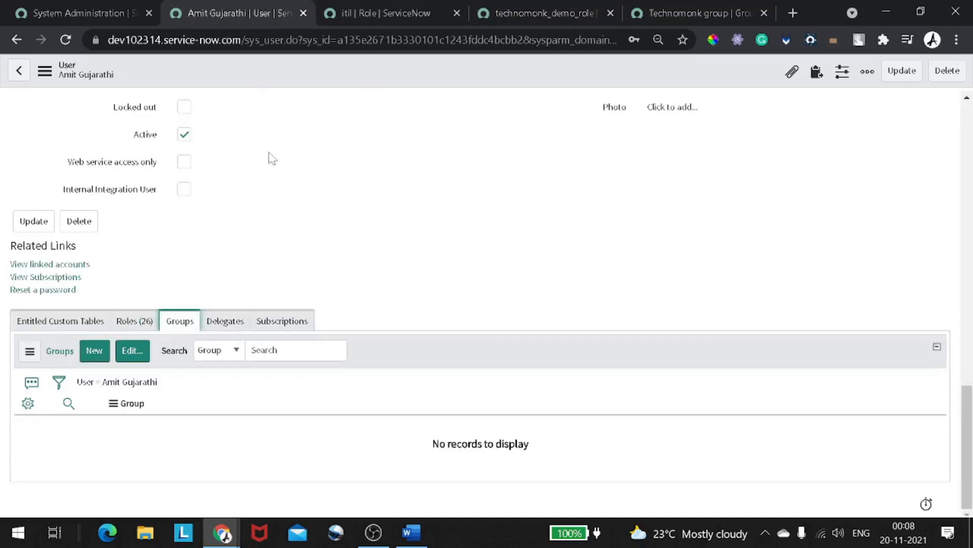
scroll(269, 155, up, 1)
scroll(269, 155, down, 1)
click(131, 351)
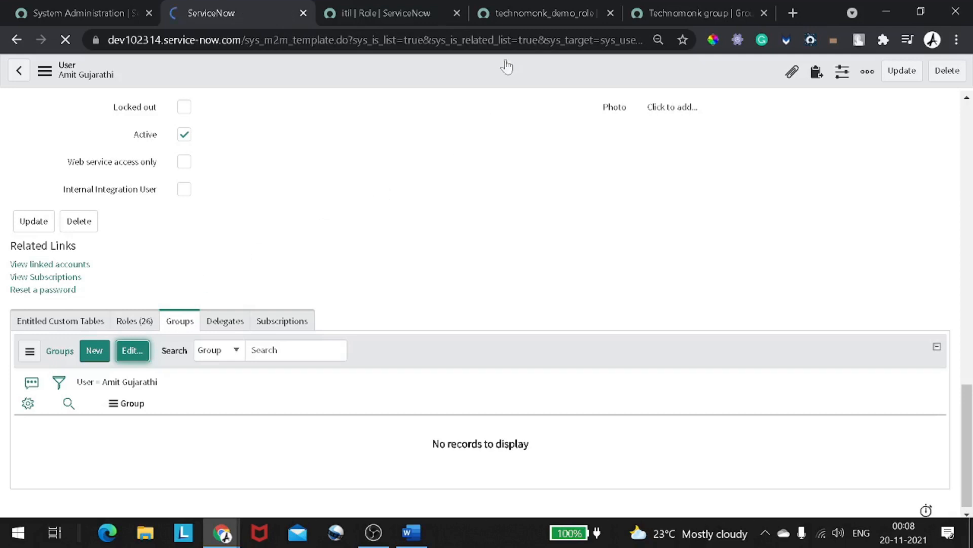
click(674, 8)
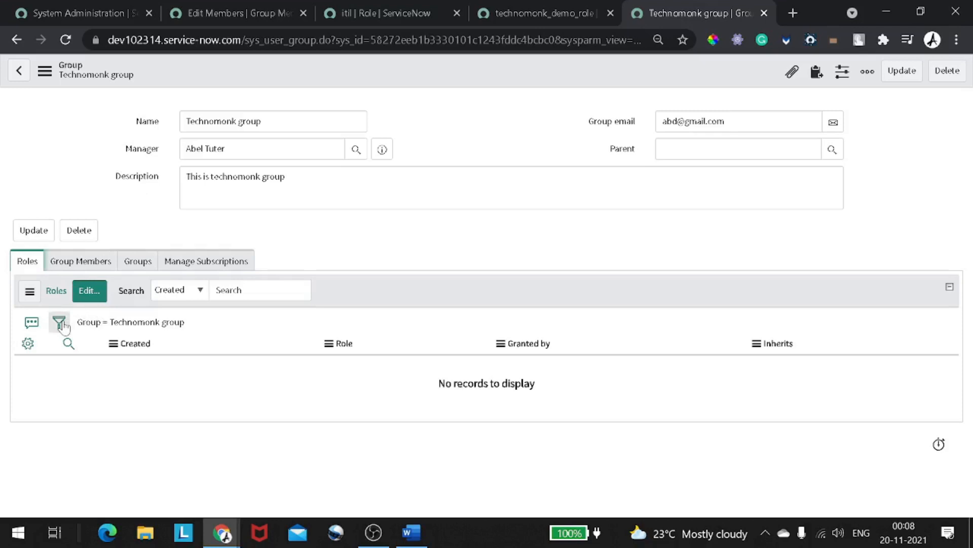
- Add technomonk_demo_role to Technomonk group's Roles List via a 'technomonk' search, and save
click(88, 295)
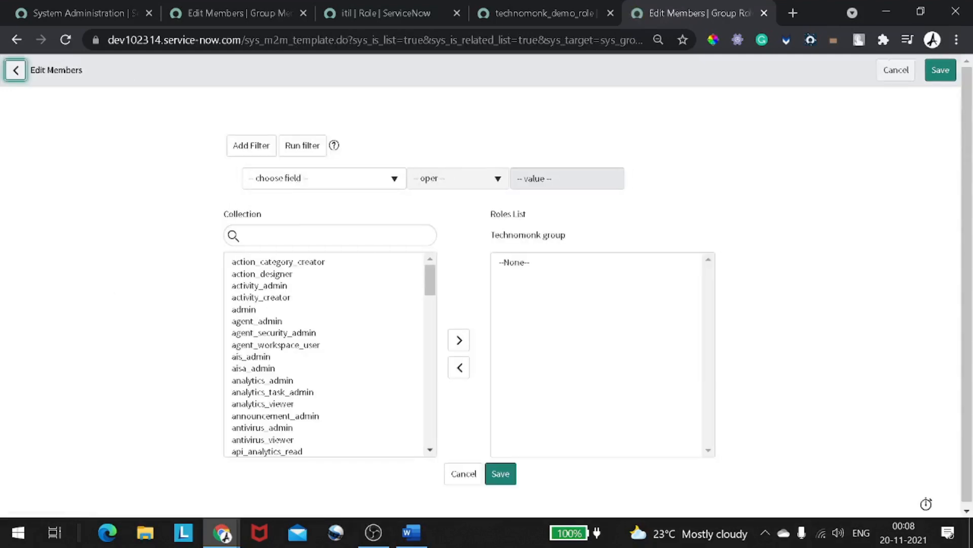
click(284, 236)
text(tec)
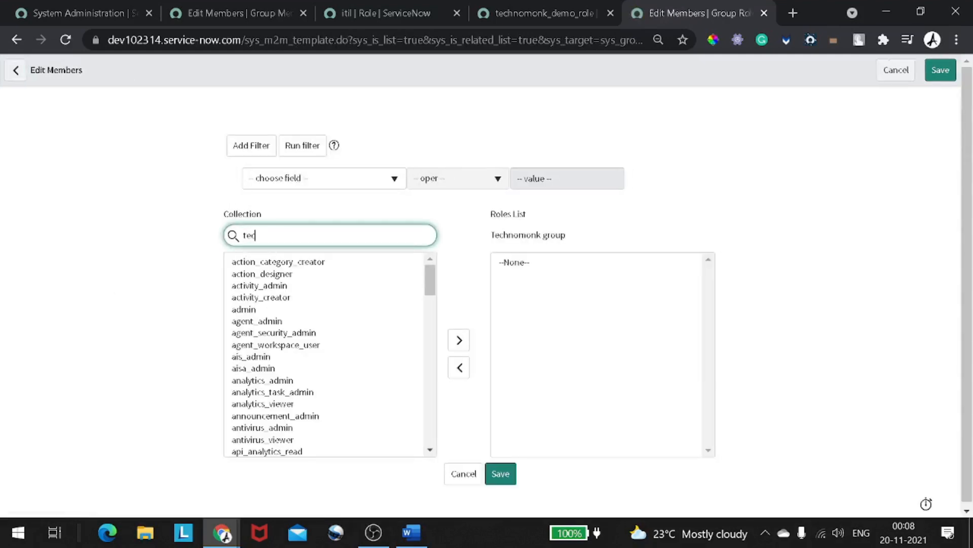
text(hnomonk)
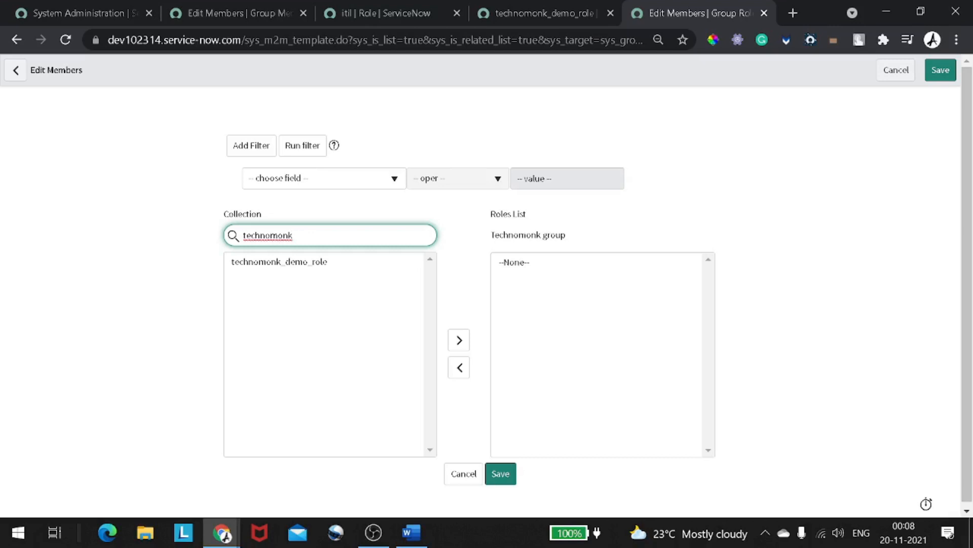
double_click(311, 262)
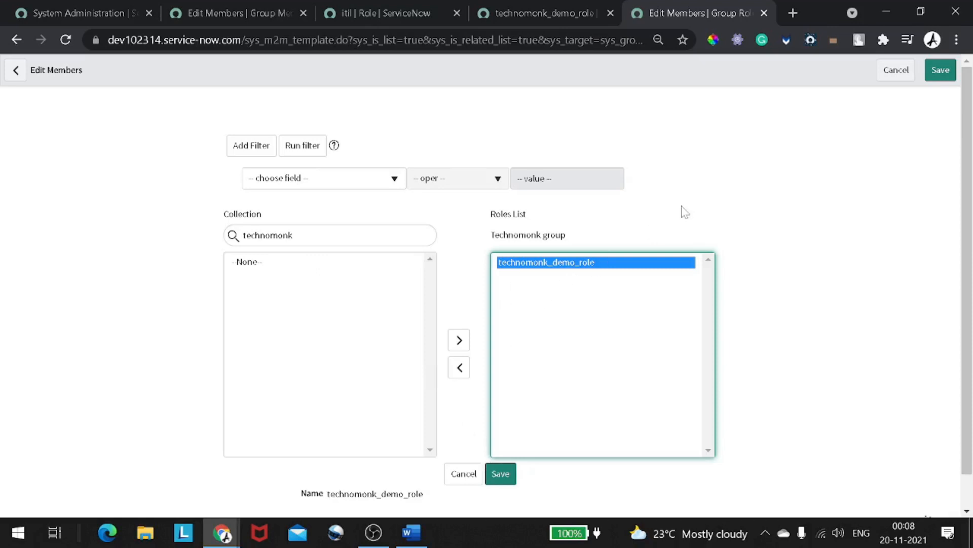
click(937, 76)
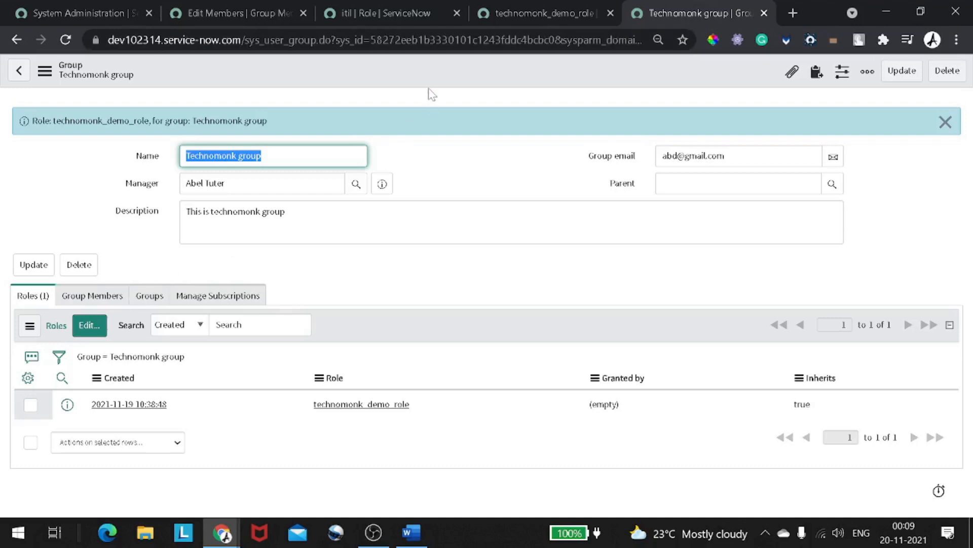
- Add Technomonk group to the user's Groups List via a 'technomo' search, save, and check the 27 roles
click(269, 11)
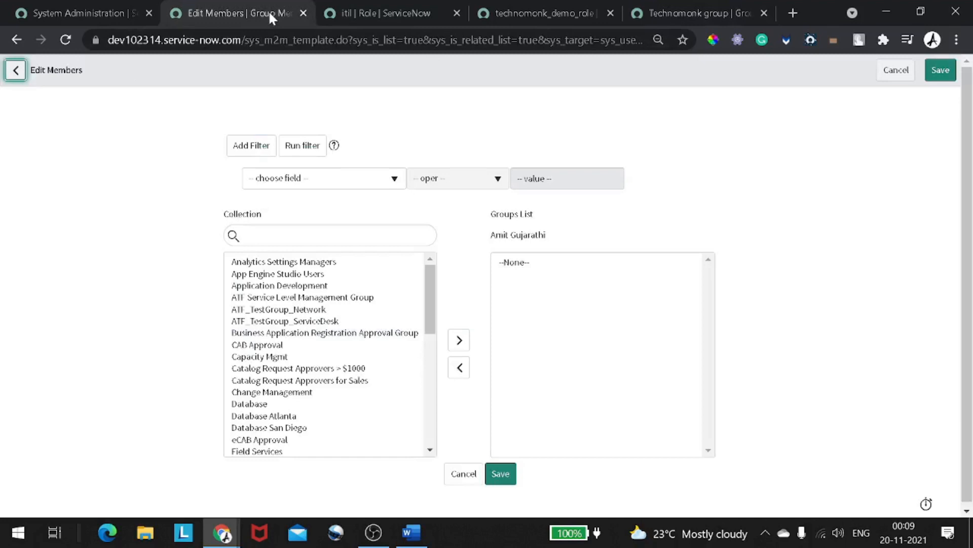
click(15, 74)
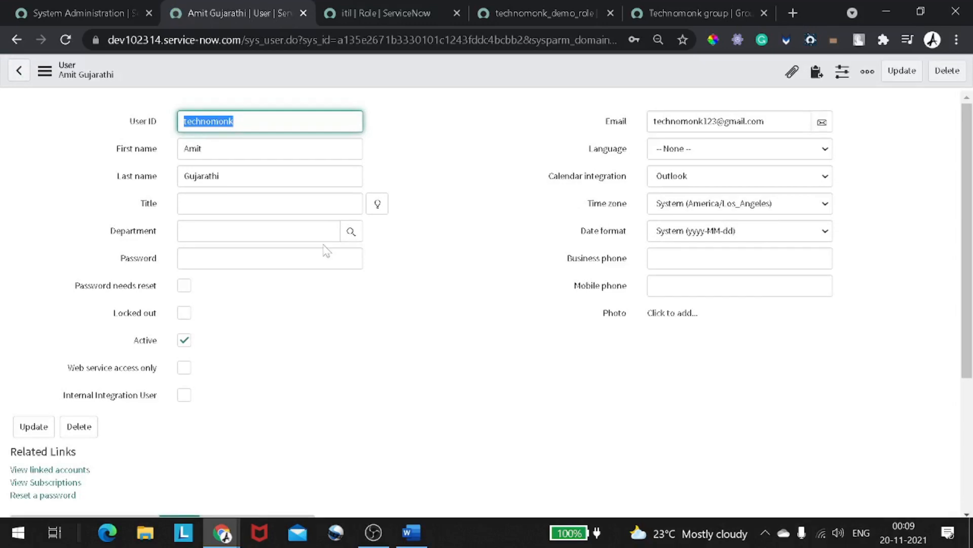
scroll(326, 250, down, 4)
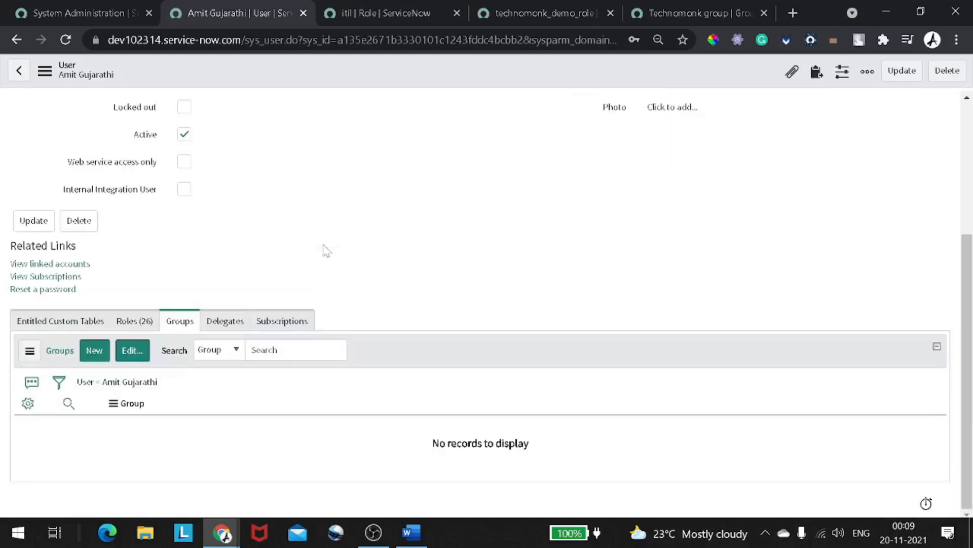
click(131, 355)
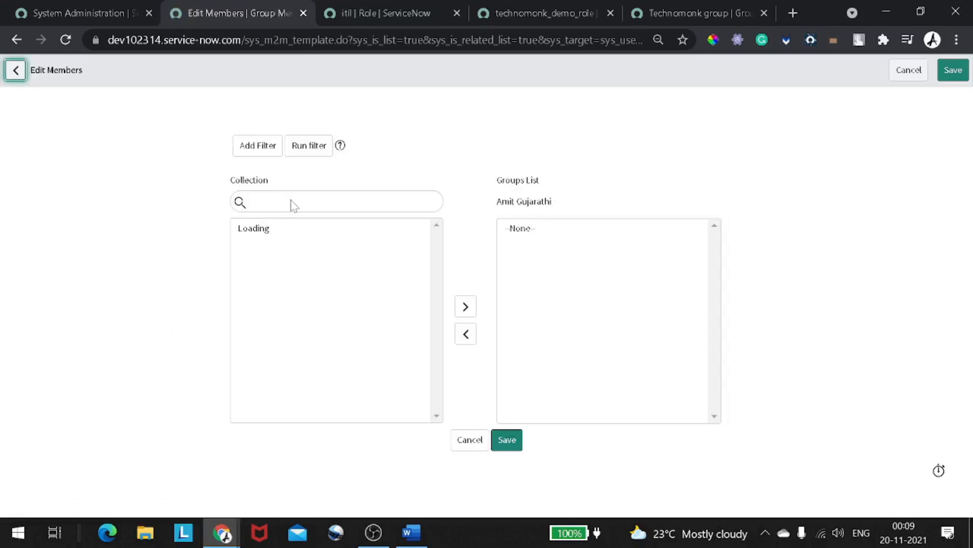
text(technomo)
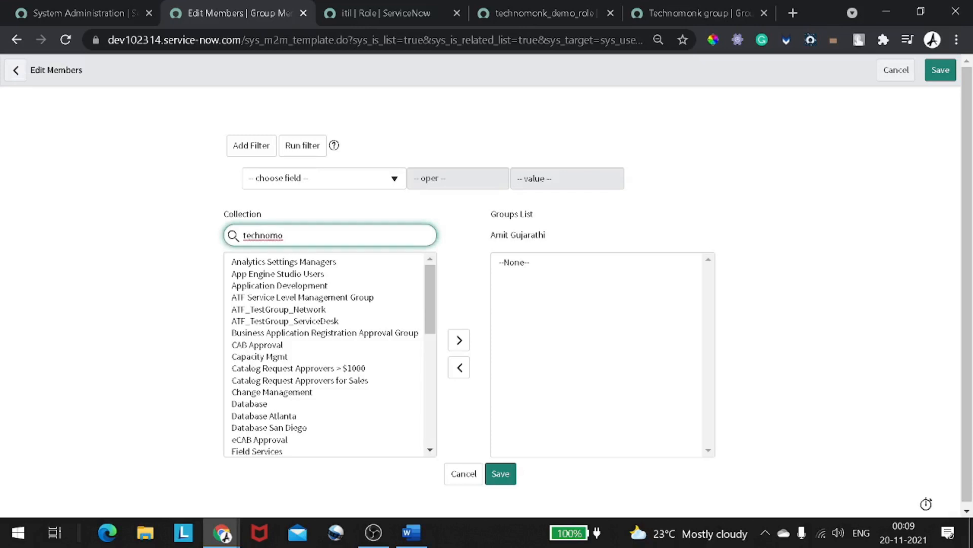
scroll(293, 361, down, 3)
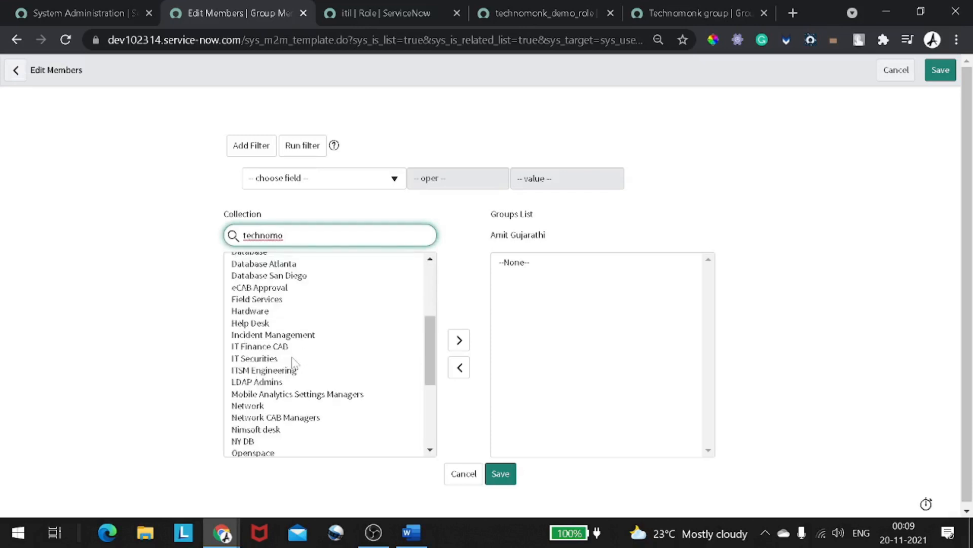
click(307, 262)
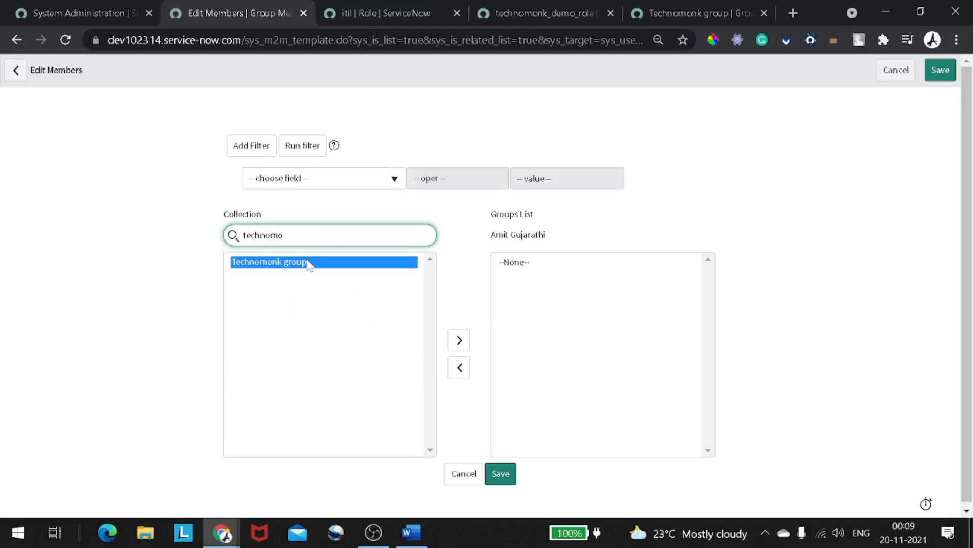
double_click(307, 262)
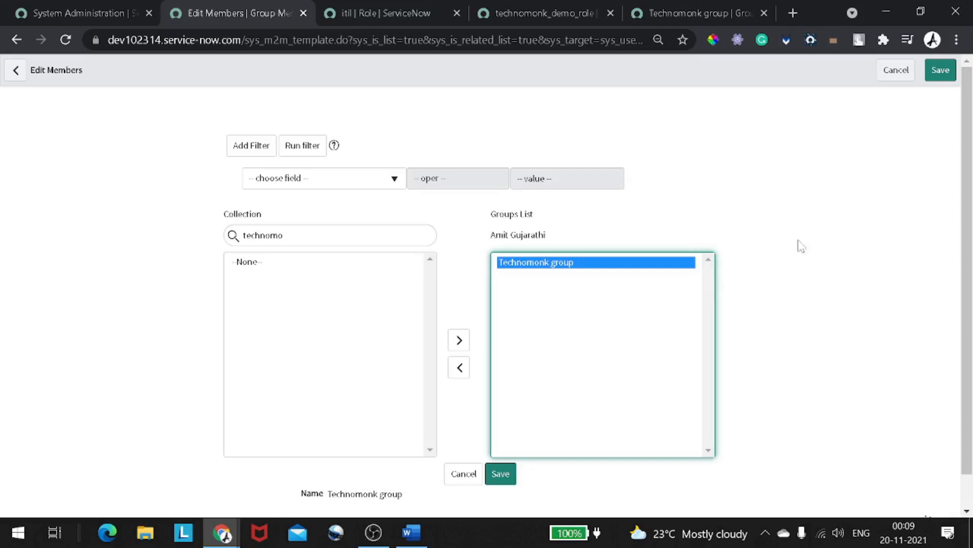
click(941, 74)
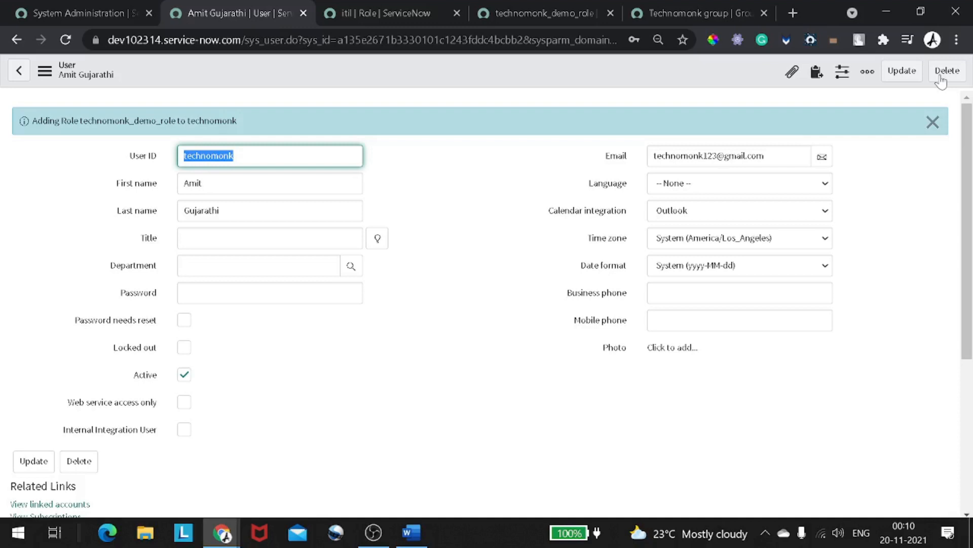
scroll(490, 227, down, 5)
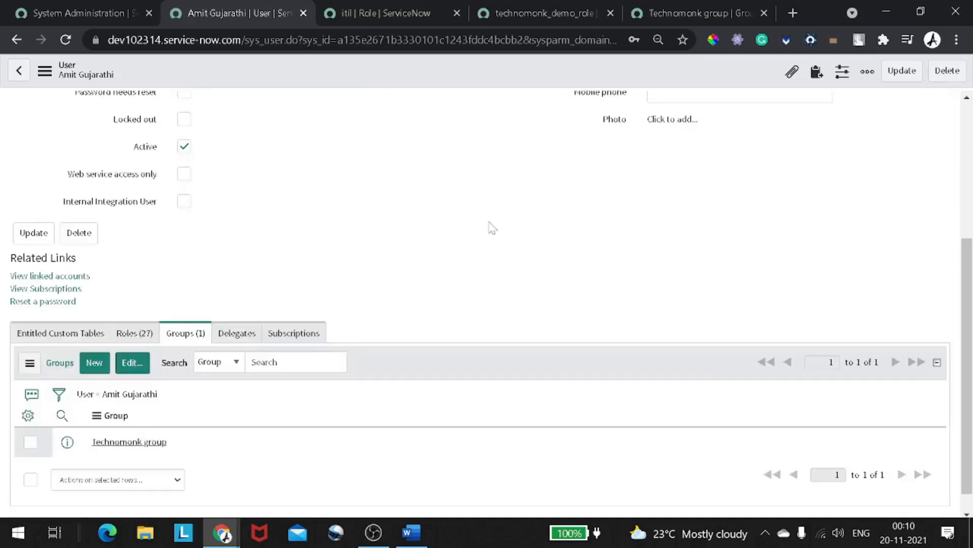
scroll(491, 227, up, 1)
scroll(491, 226, down, 1)
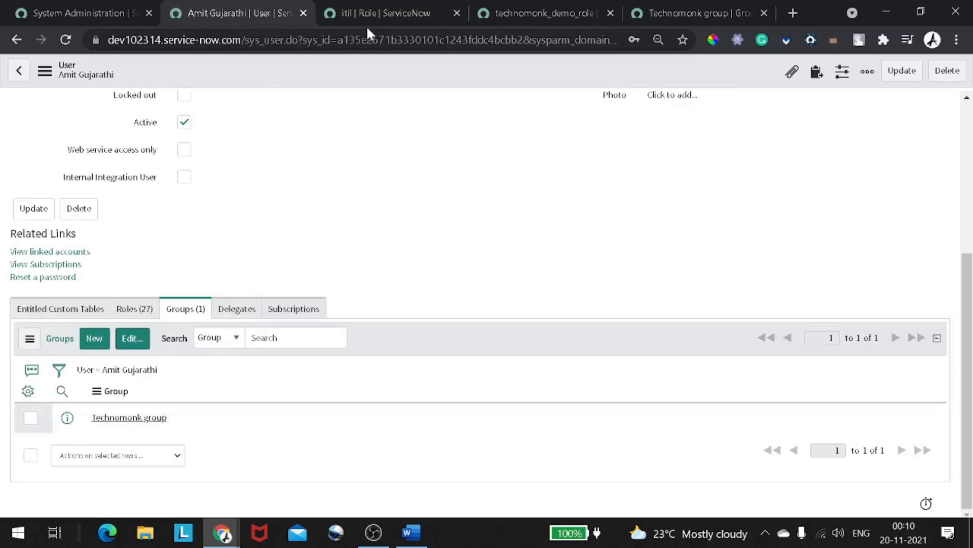
click(649, 14)
right_click(327, 77)
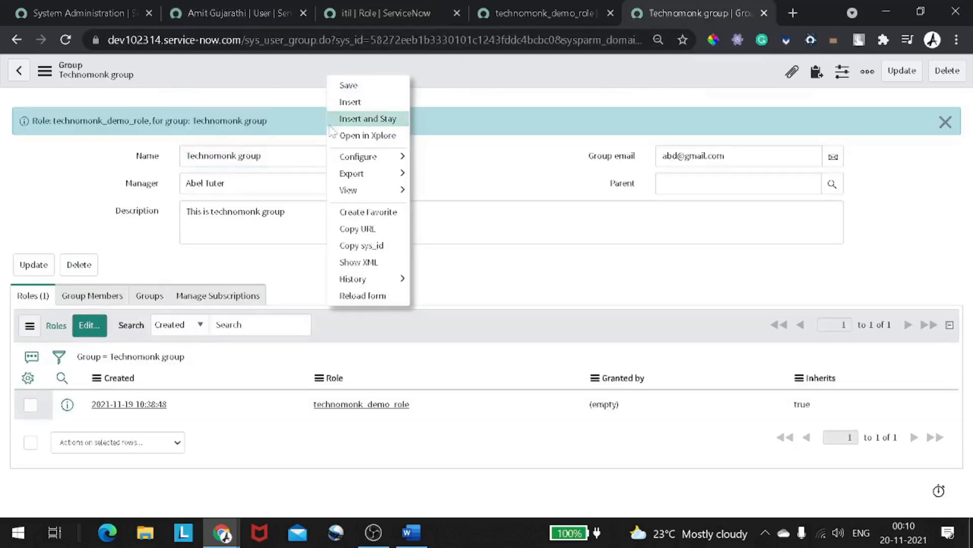
click(377, 297)
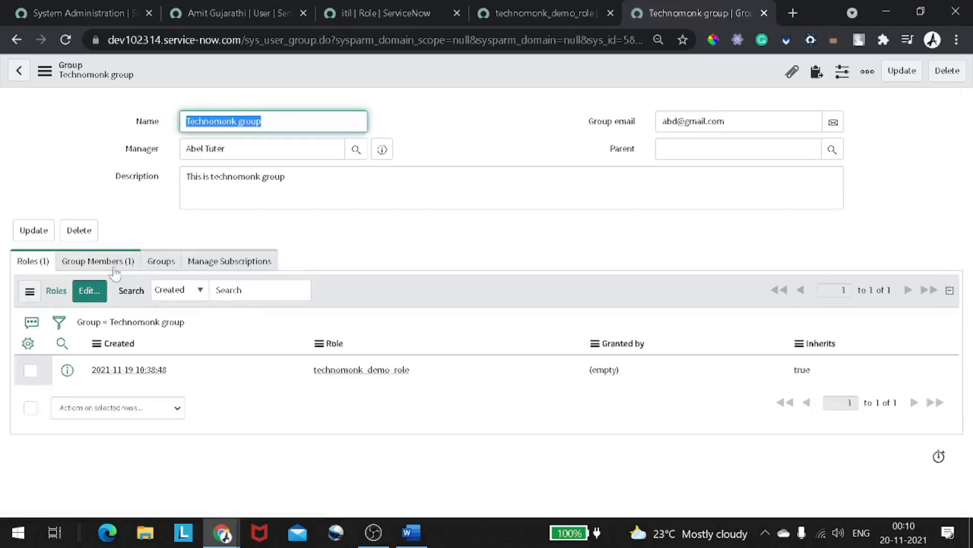
click(114, 268)
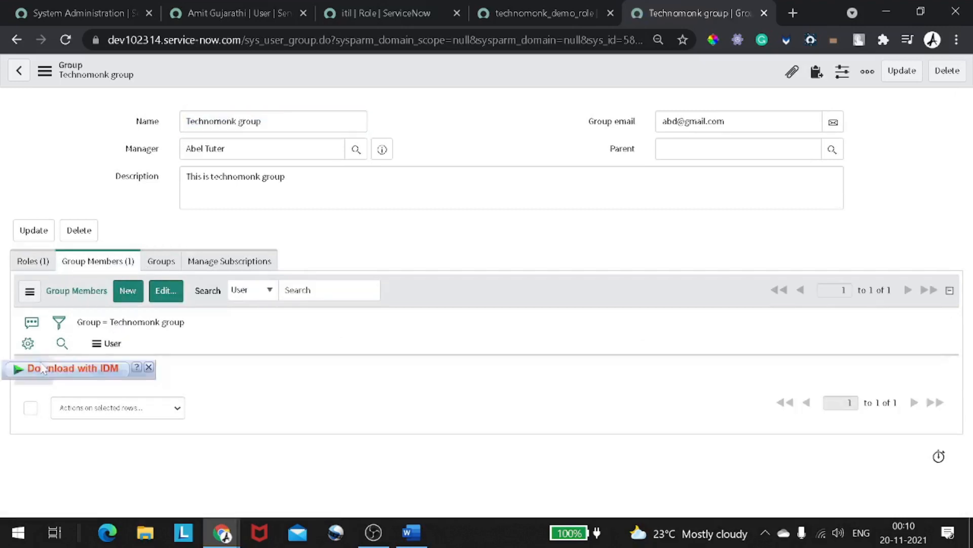
click(287, 14)
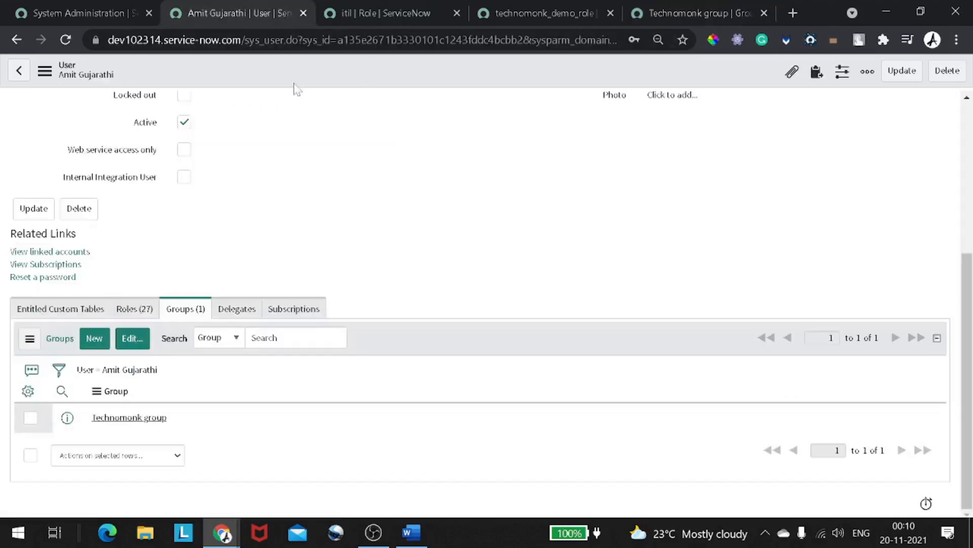
- Filter the user's Roles list to roles starting 'technomonk', showing technomonk_demo_role as inherited
click(134, 309)
scroll(152, 284, down, 3)
click(149, 221)
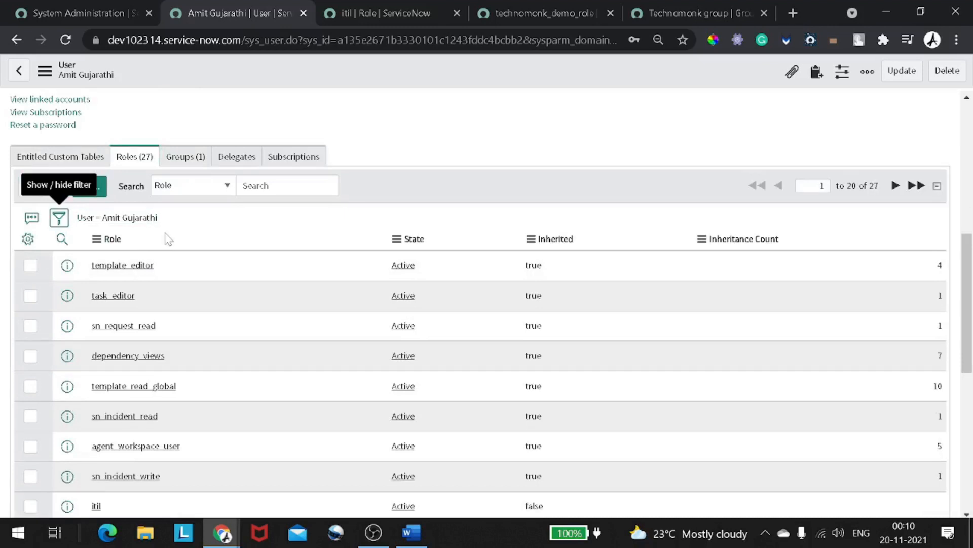
scroll(168, 239, down, 3)
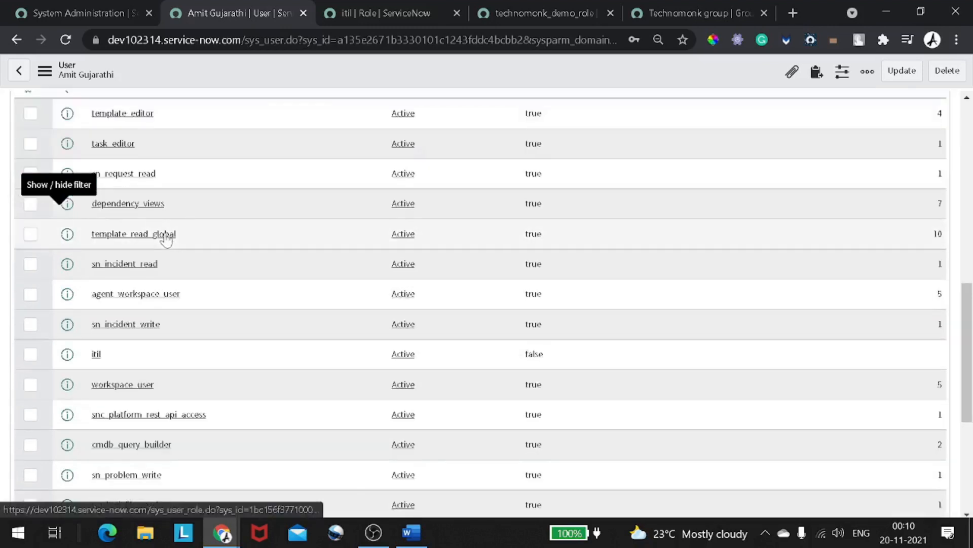
scroll(167, 239, down, 5)
scroll(166, 240, up, 5)
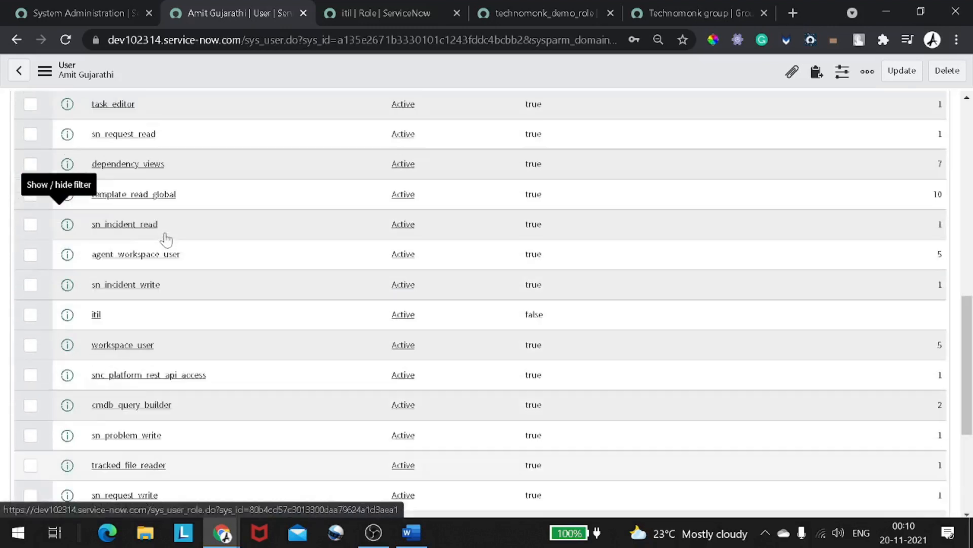
scroll(166, 239, up, 5)
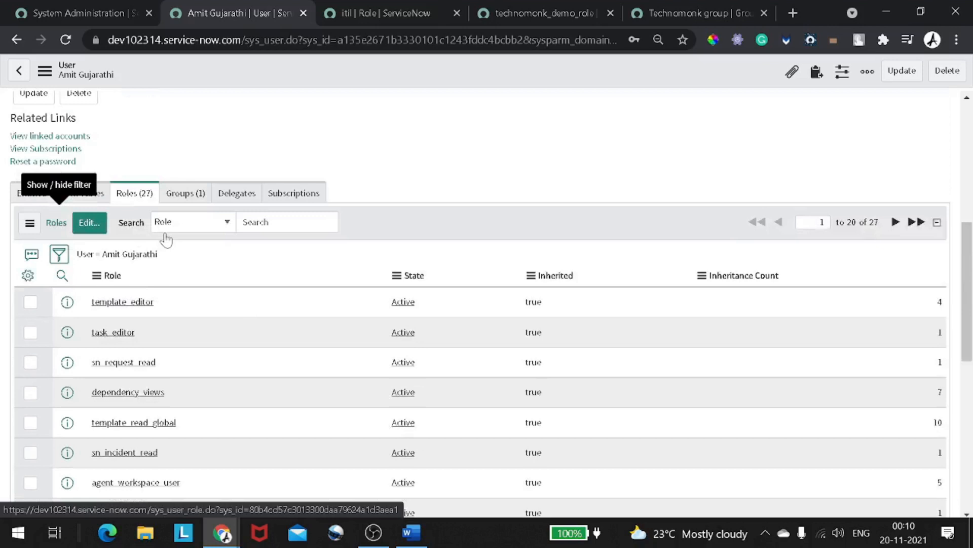
click(62, 276)
text(technomon)
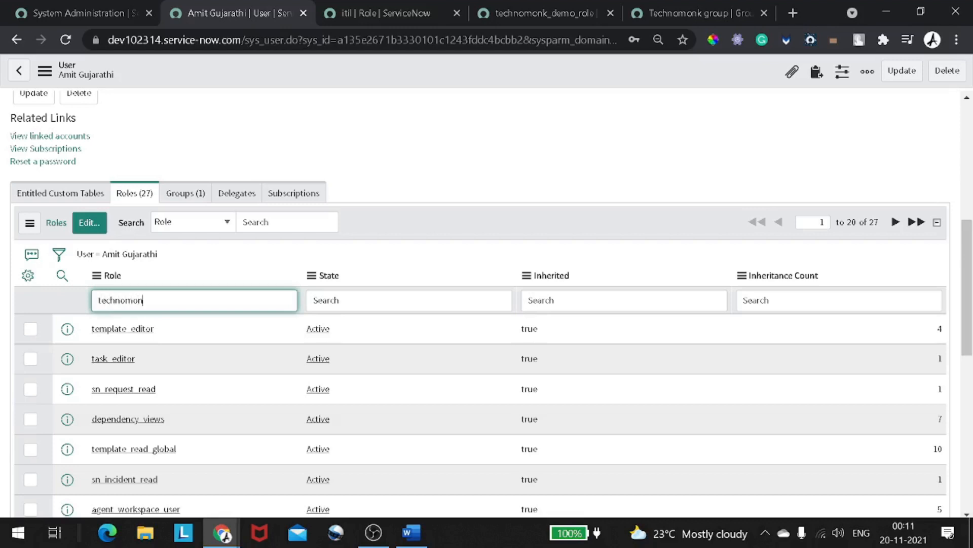
text(k)
key(Return)
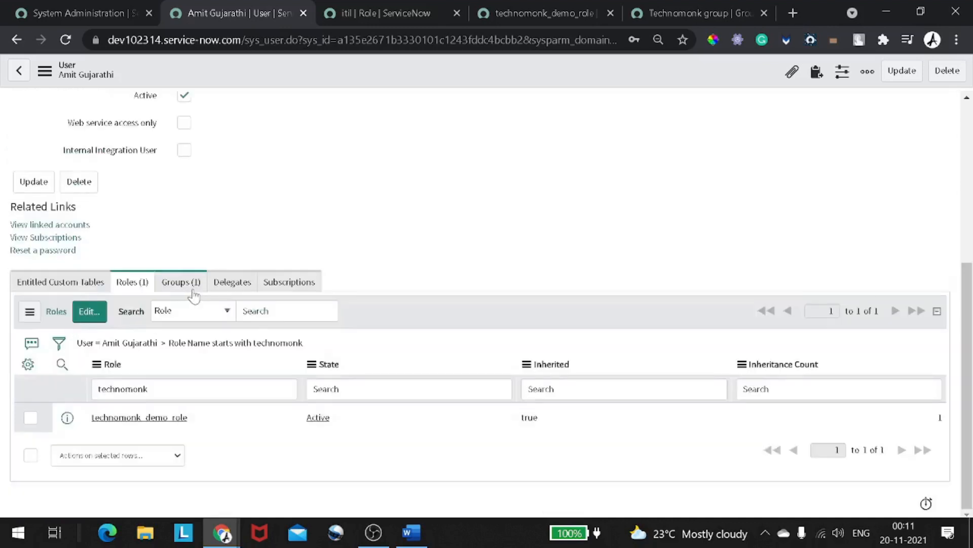
drag(191, 417, 398, 341)
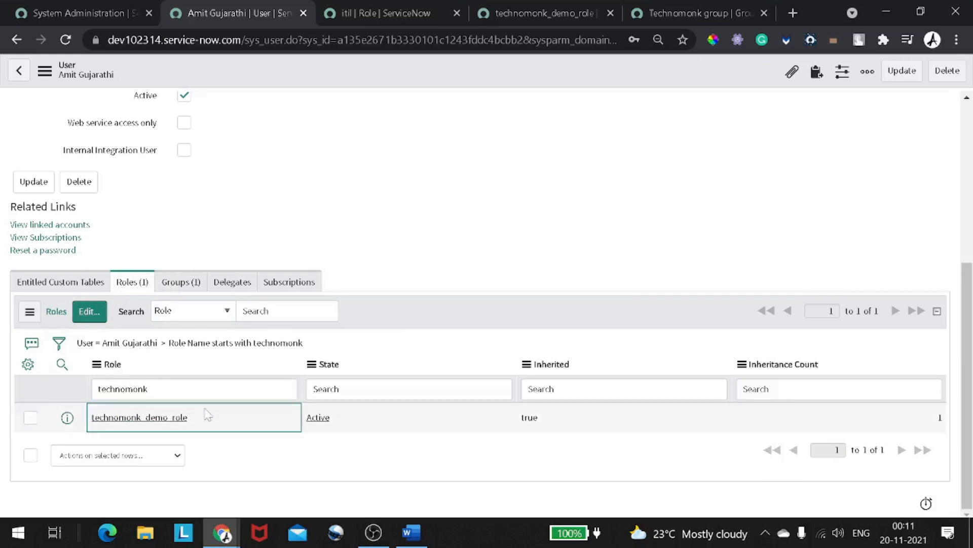
drag(210, 421, 90, 418)
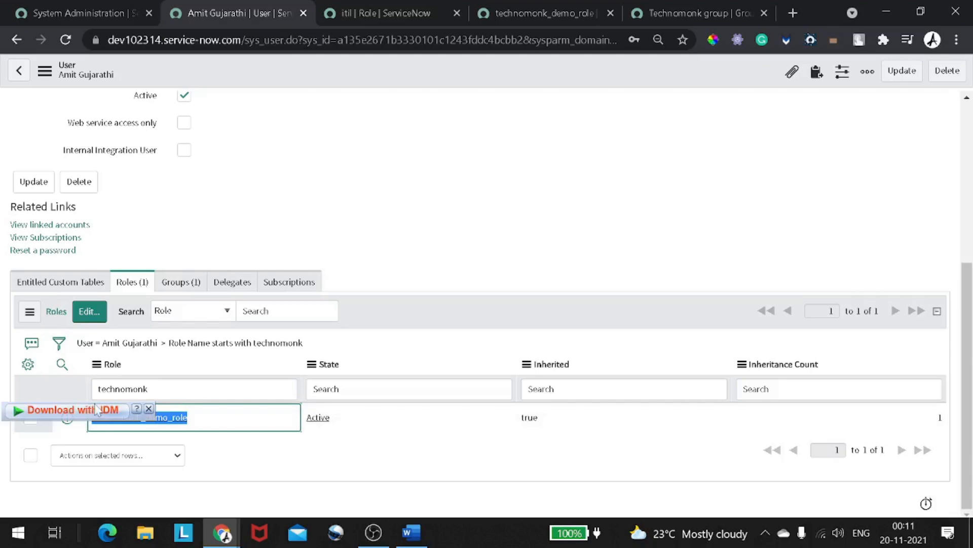
click(376, 326)
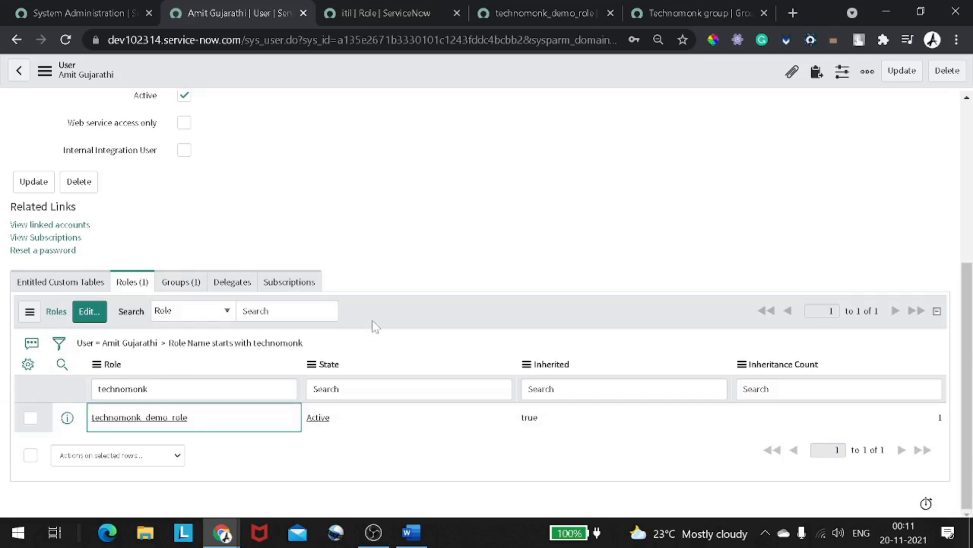
scroll(375, 326, up, 5)
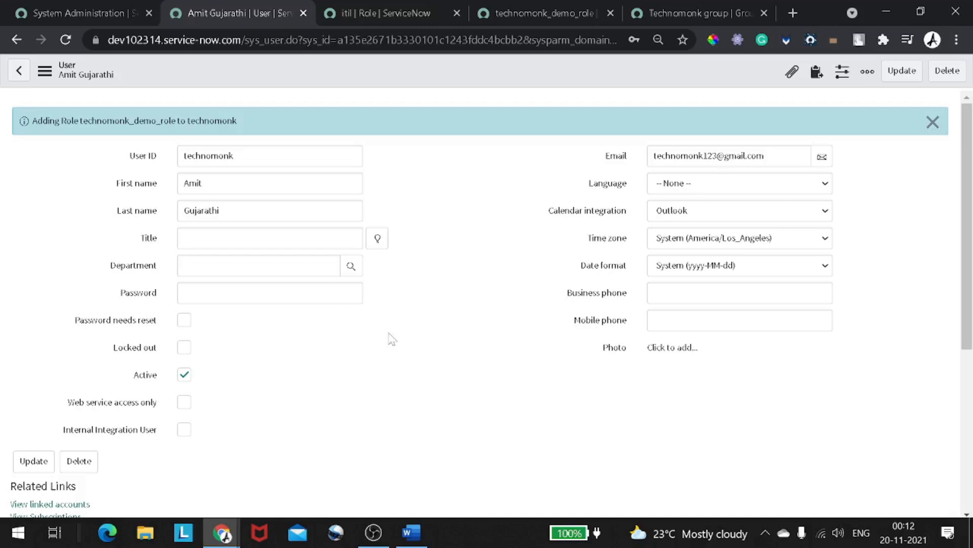
scroll(399, 328, down, 3)
scroll(398, 328, down, 1)
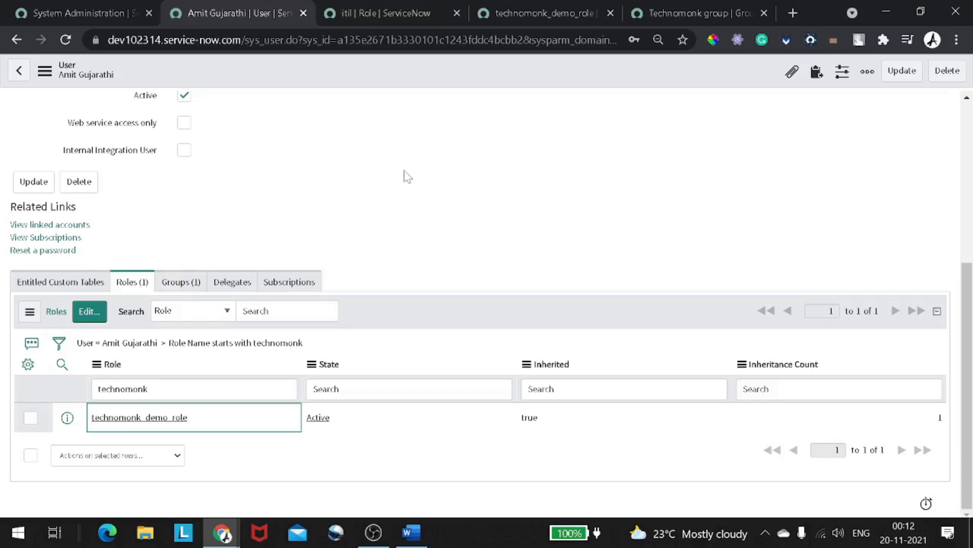
- Clear the technomonk roles filter and remove the itil role from the technomonk user
click(163, 346)
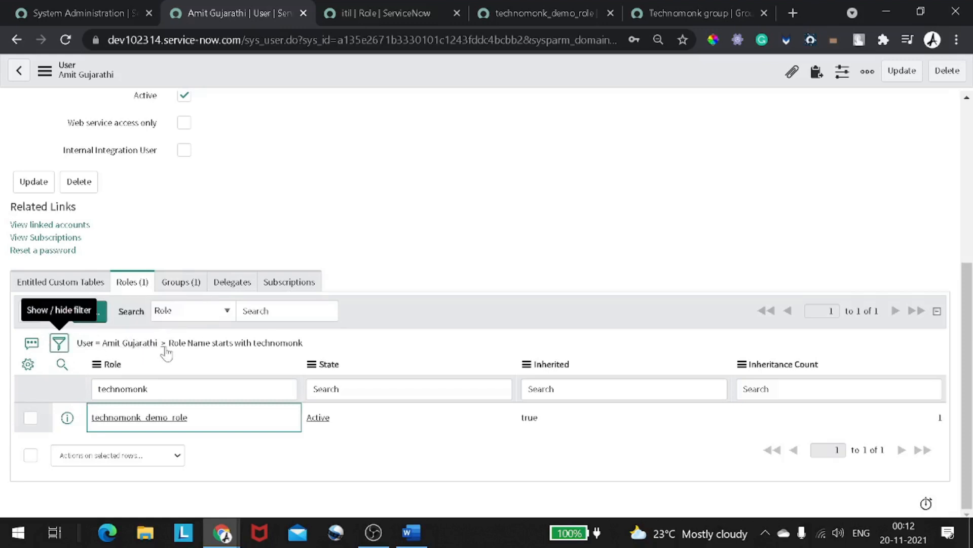
scroll(167, 353, down, 3)
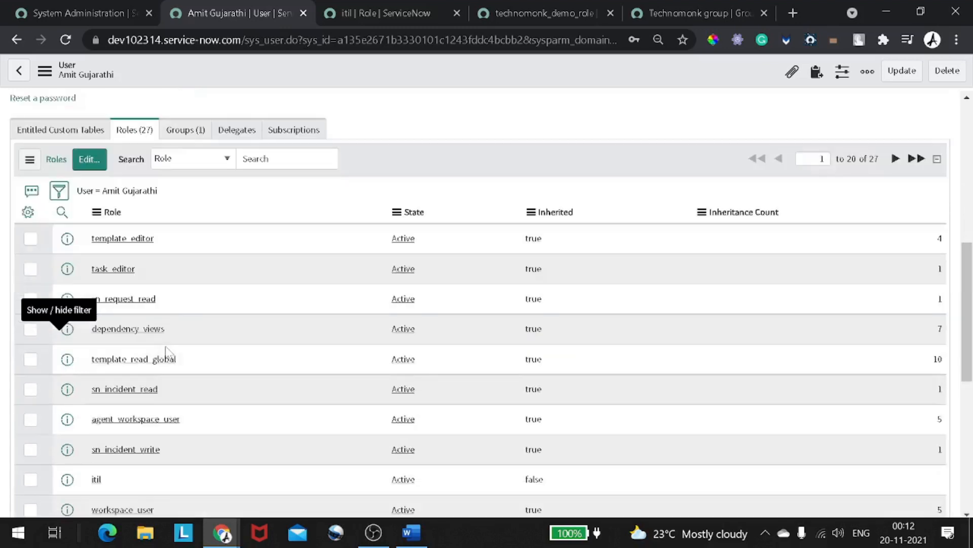
click(91, 161)
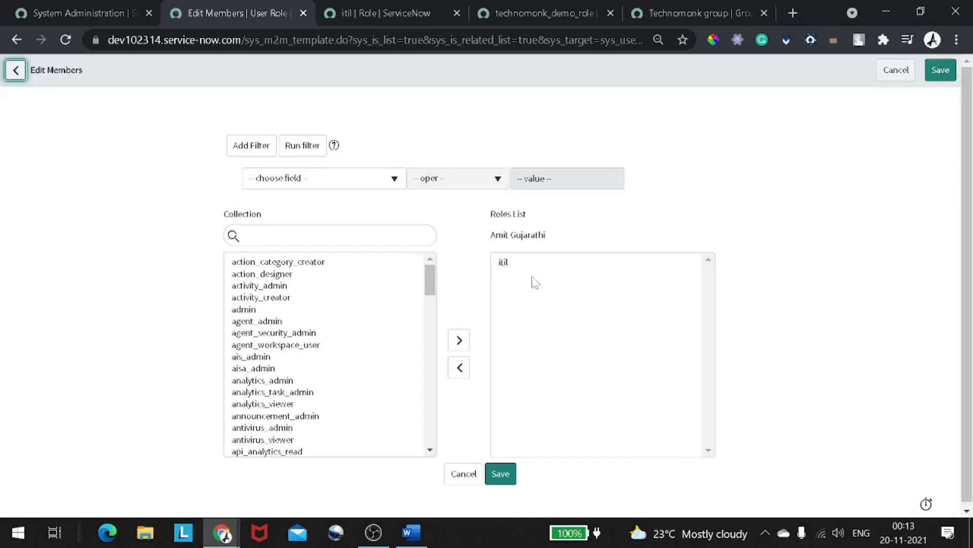
click(520, 267)
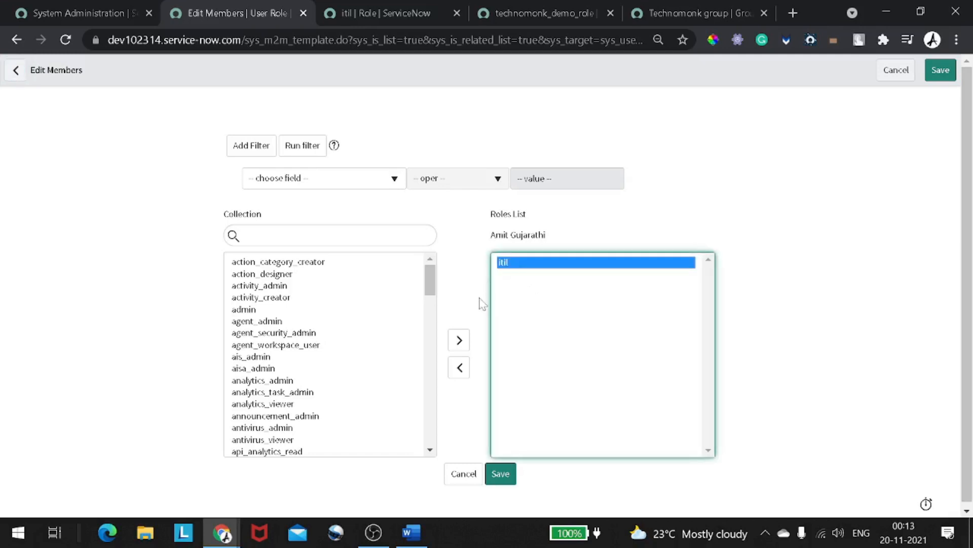
click(461, 368)
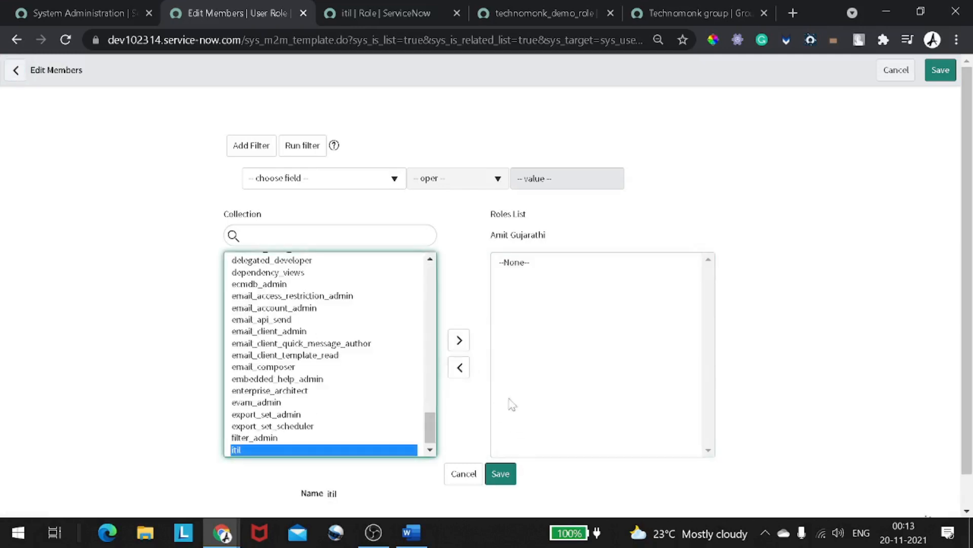
click(509, 476)
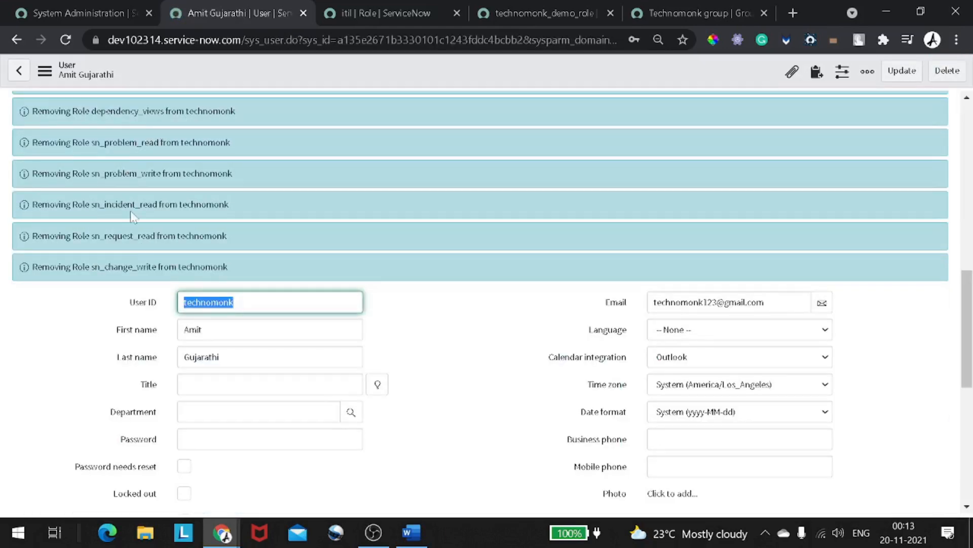
- Check the user's remaining technomonk_demo_role and view the groups the user belongs to
scroll(147, 203, down, 8)
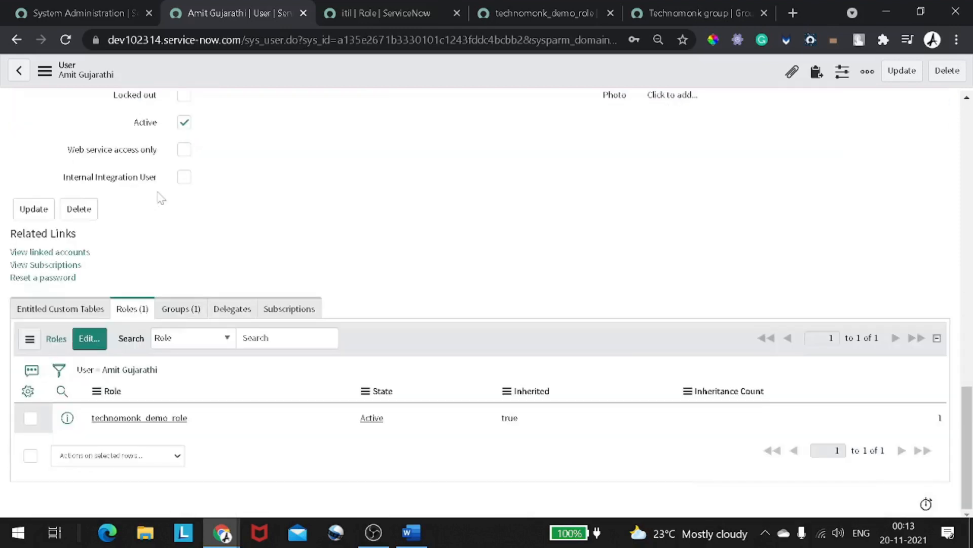
drag(207, 421, 155, 421)
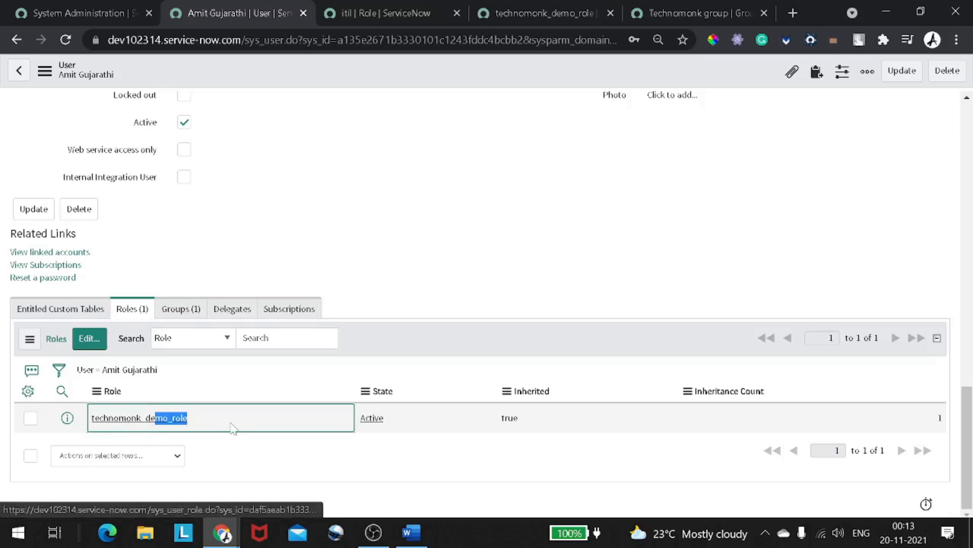
click(248, 439)
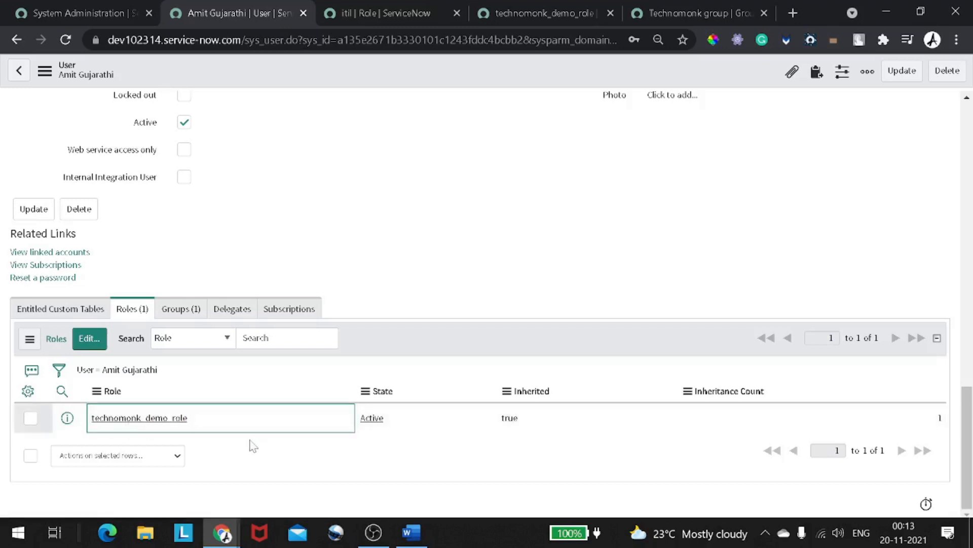
click(191, 319)
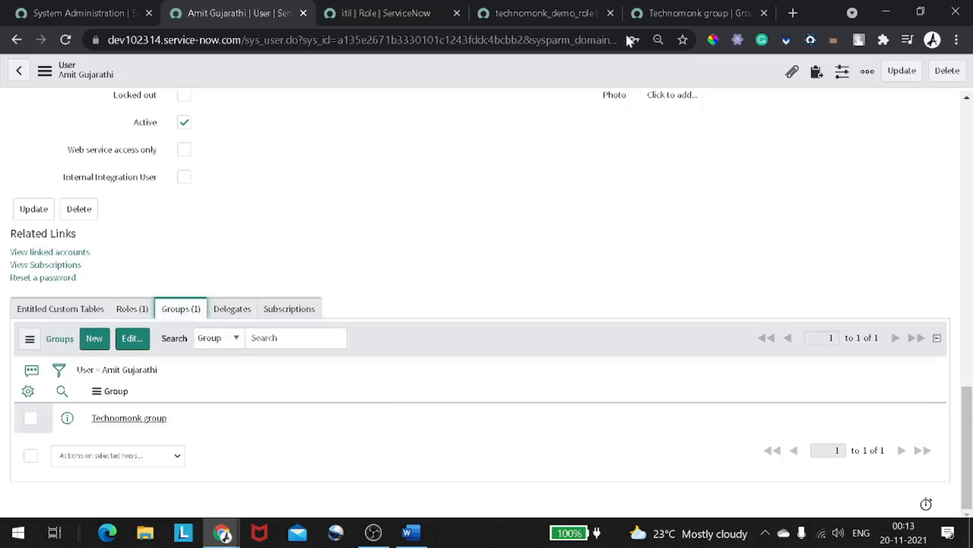
- On the Technomonk group record, leave members unchanged and show the group's assigned roles
click(650, 19)
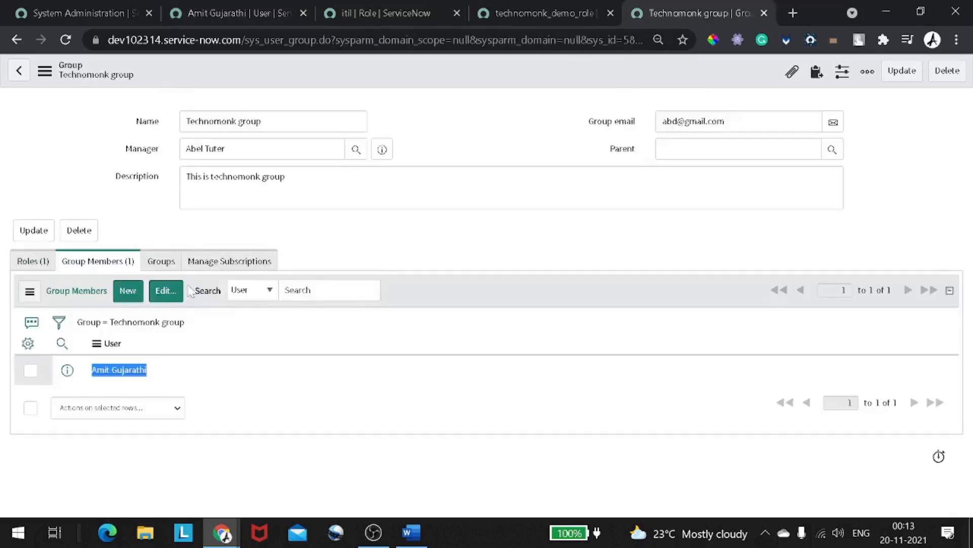
click(164, 291)
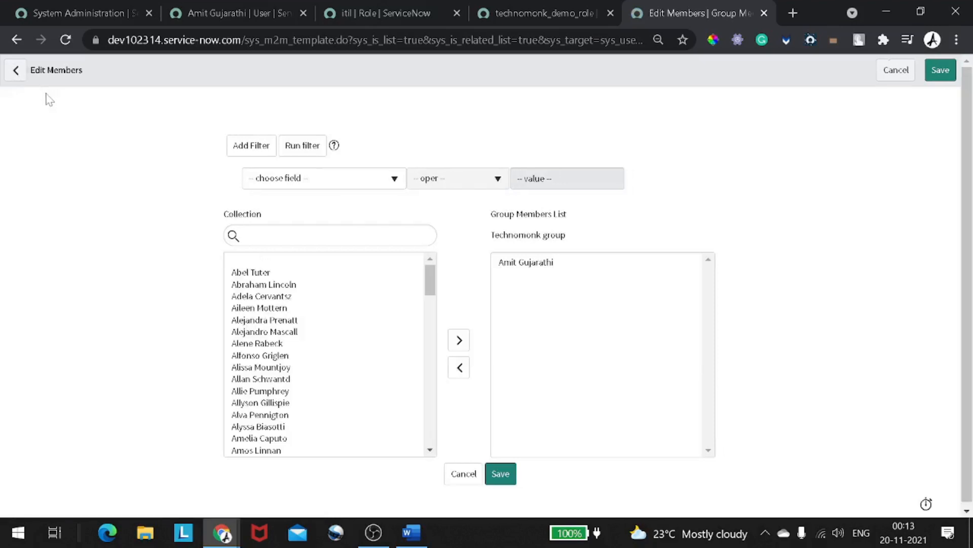
click(17, 71)
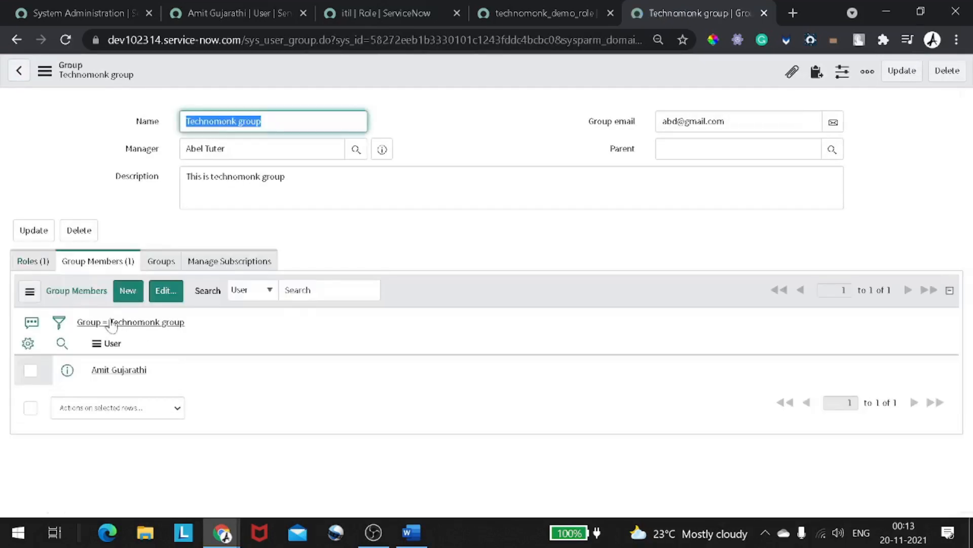
click(46, 268)
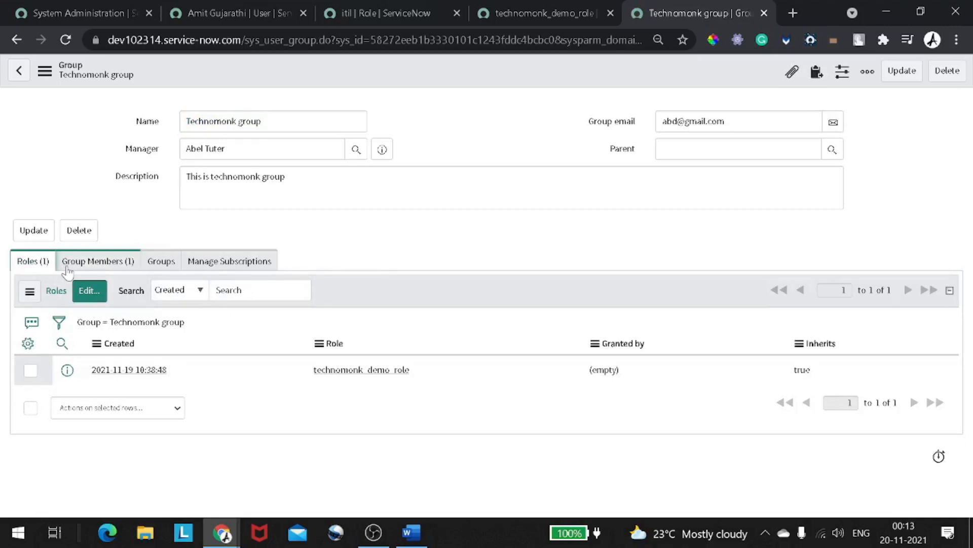
- Remove technomonk_demo_role from the Technomonk group's roles and save the change
click(93, 294)
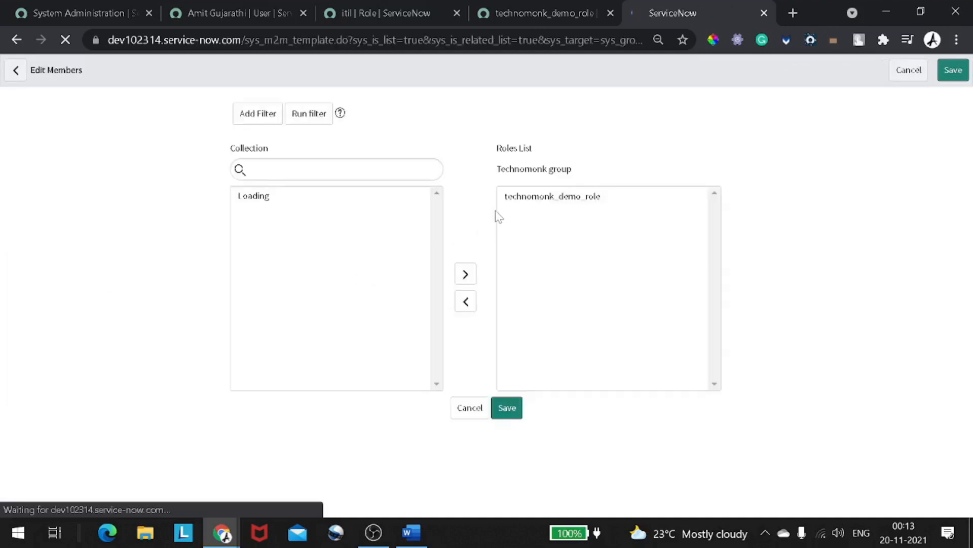
click(512, 201)
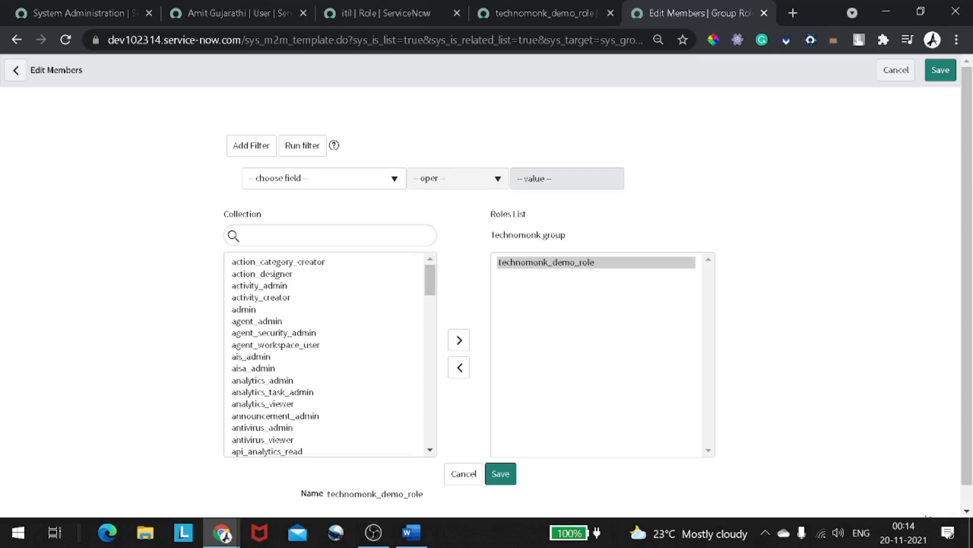
click(540, 274)
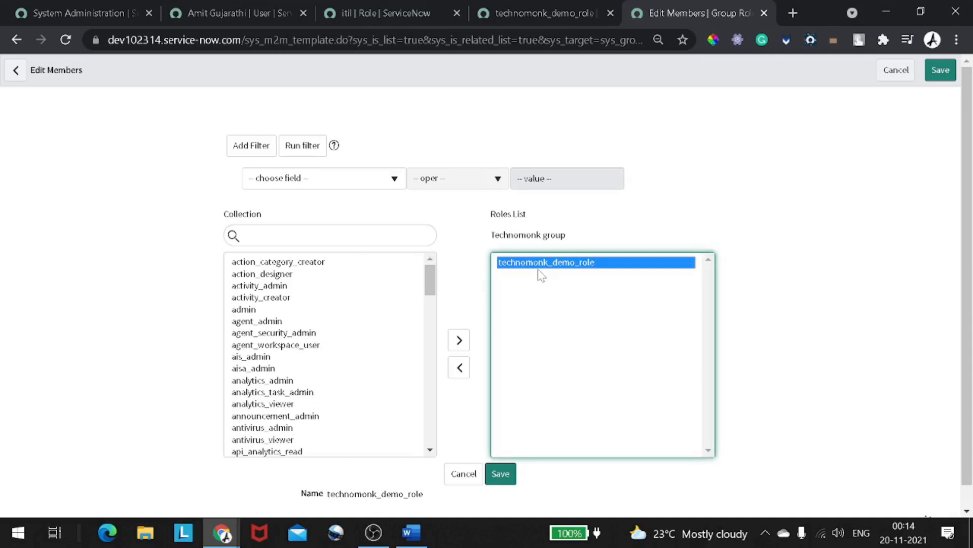
click(459, 368)
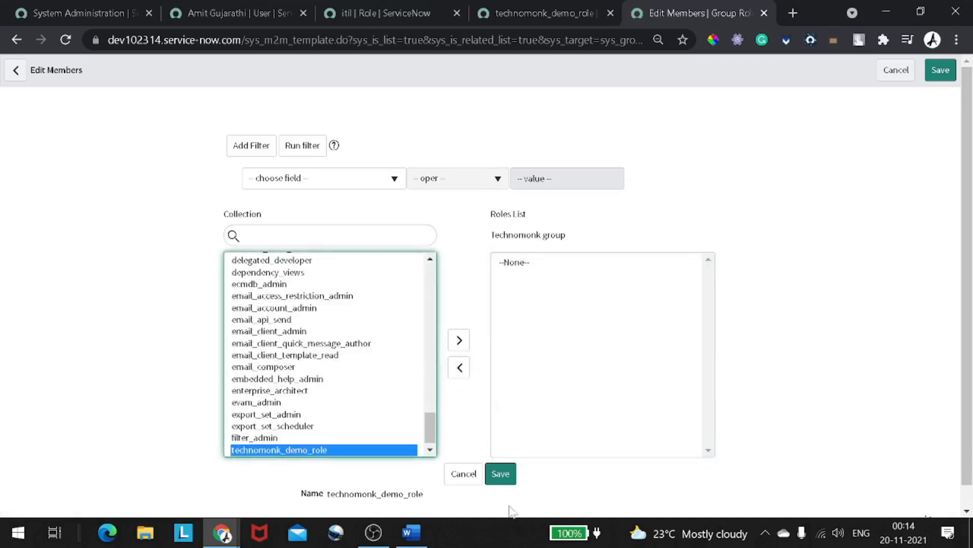
click(501, 475)
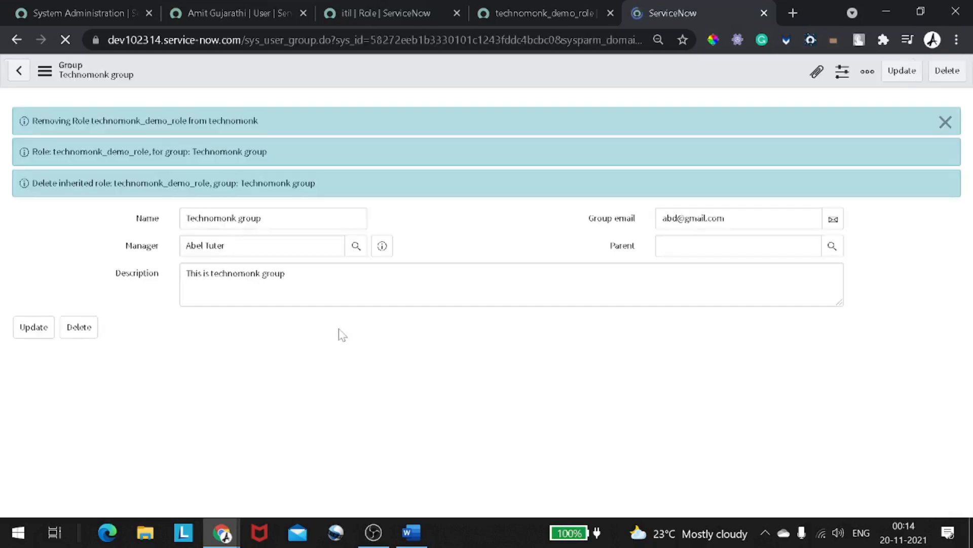
- Return to the technomonk user record and reload the form to refresh its roles
click(251, 15)
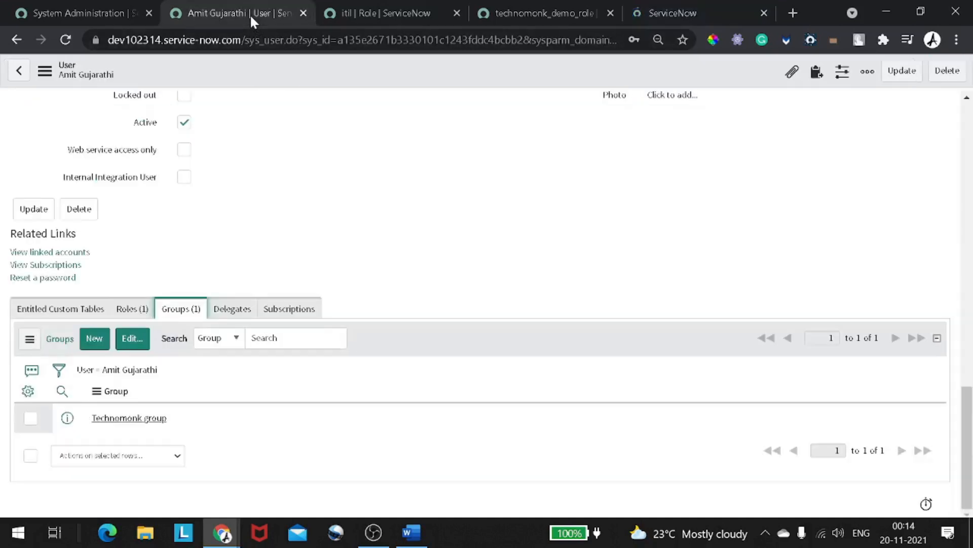
right_click(304, 78)
mouse_move(310, 175)
click(358, 296)
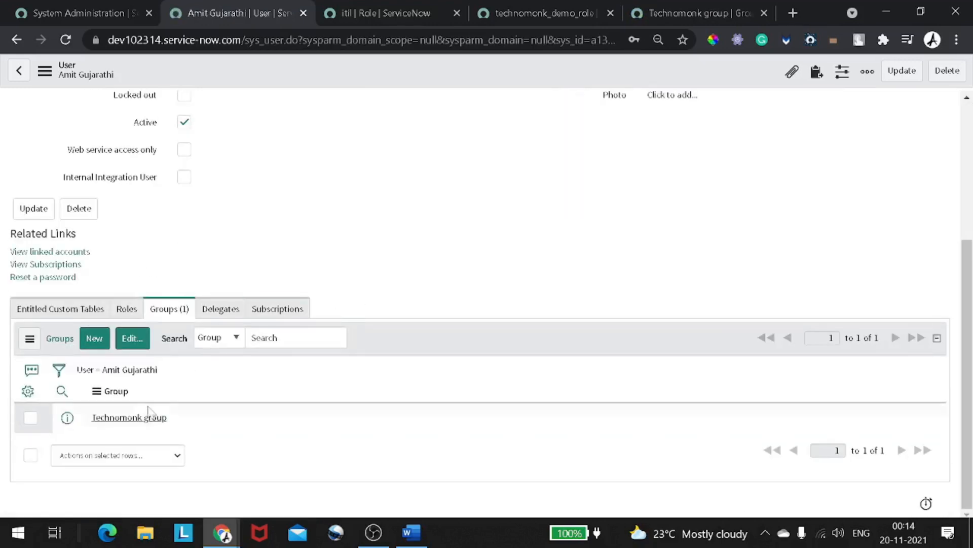
- Confirm the user has no roles but remains in Technomonk group, then bring OBS forward
drag(195, 436, 67, 417)
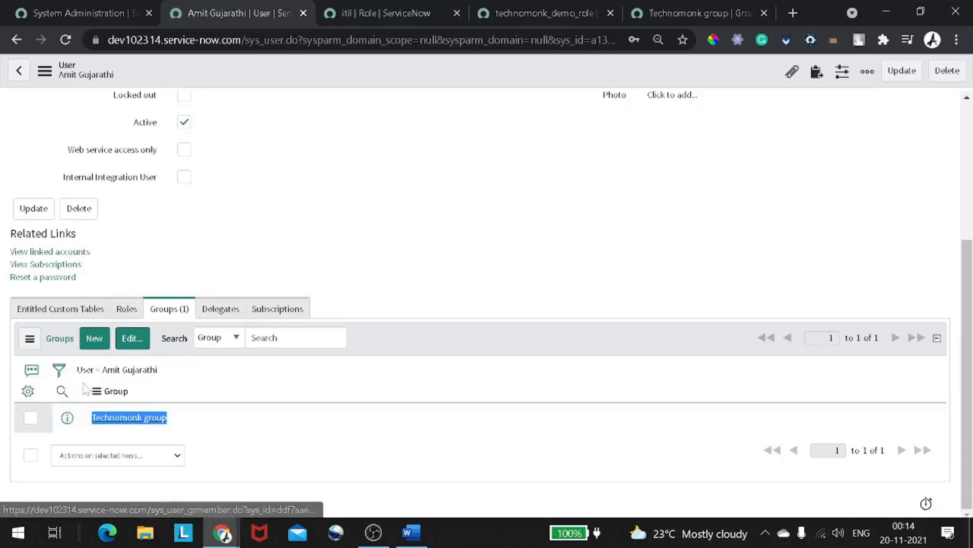
click(125, 310)
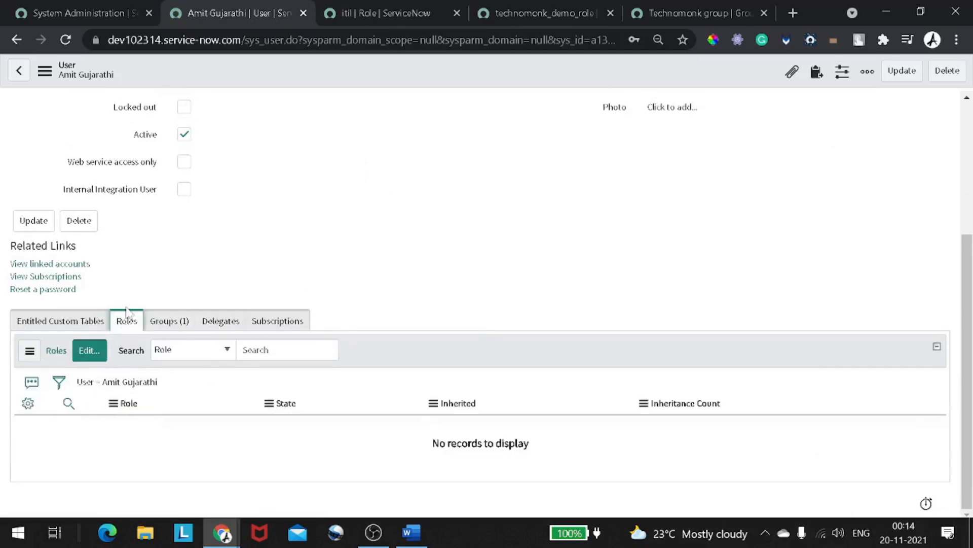
click(156, 322)
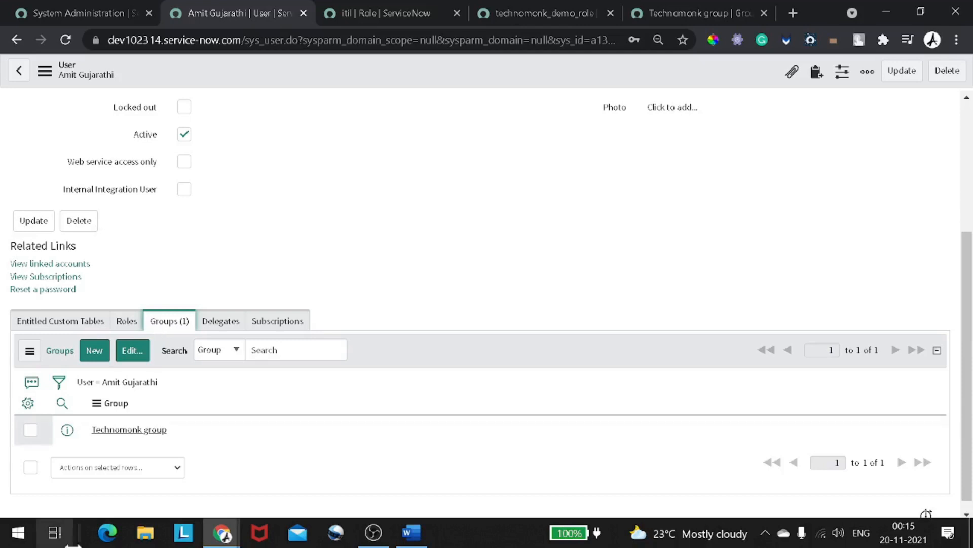
click(375, 531)
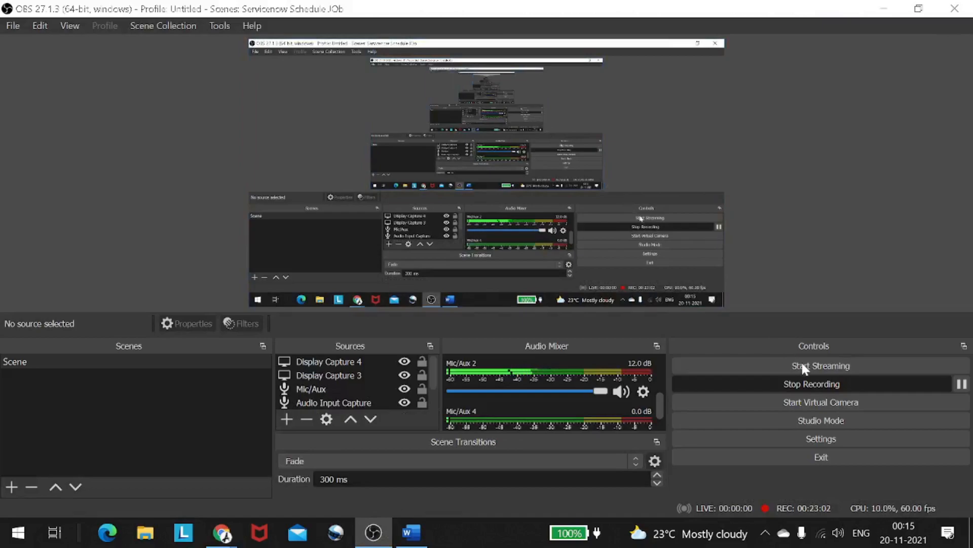